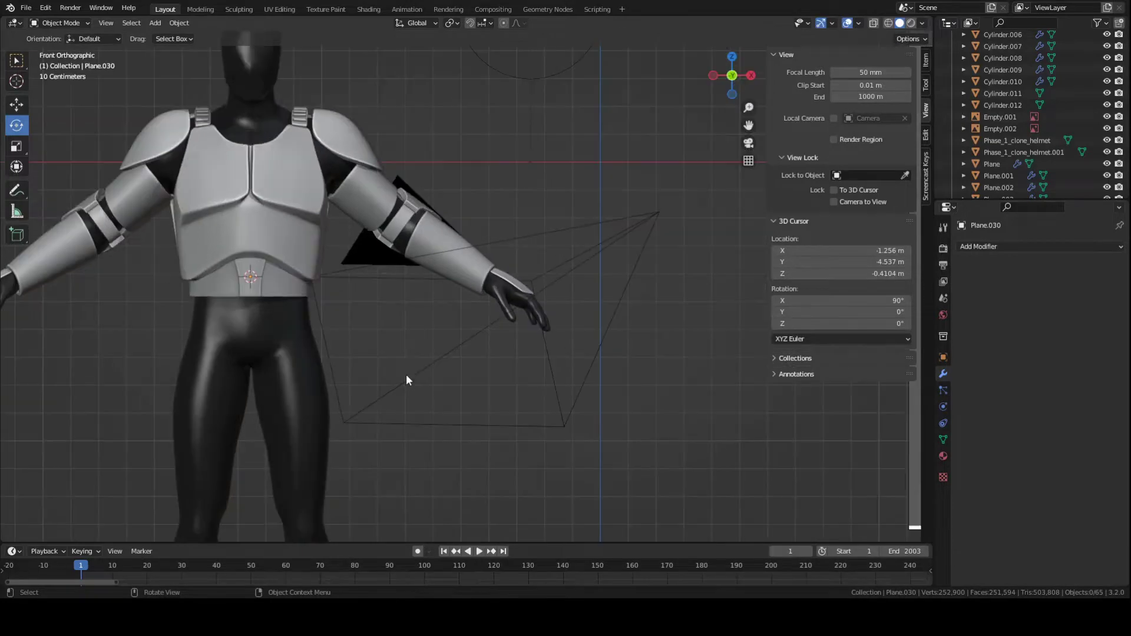
# - Examine the torso armor against the clone trooper reference figures from the front and side, and save the file
pyautogui.scroll(-4, 483, 354)
pyautogui.scroll(8, 380, 344)
pyautogui.scroll(3, 381, 340)
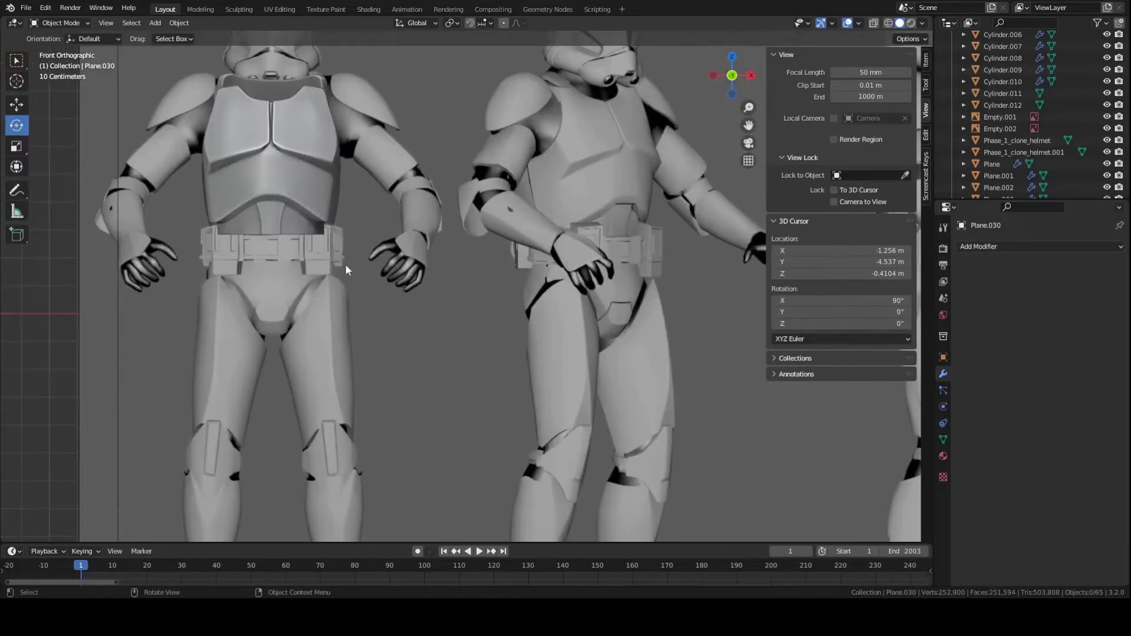
pyautogui.scroll(-3, 346, 265)
pyautogui.keyDown('shift'); pyautogui.moveTo(340, 285); pyautogui.dragTo(475, 321, button='middle'); pyautogui.keyUp('shift')
pyautogui.scroll(2, 522, 318)
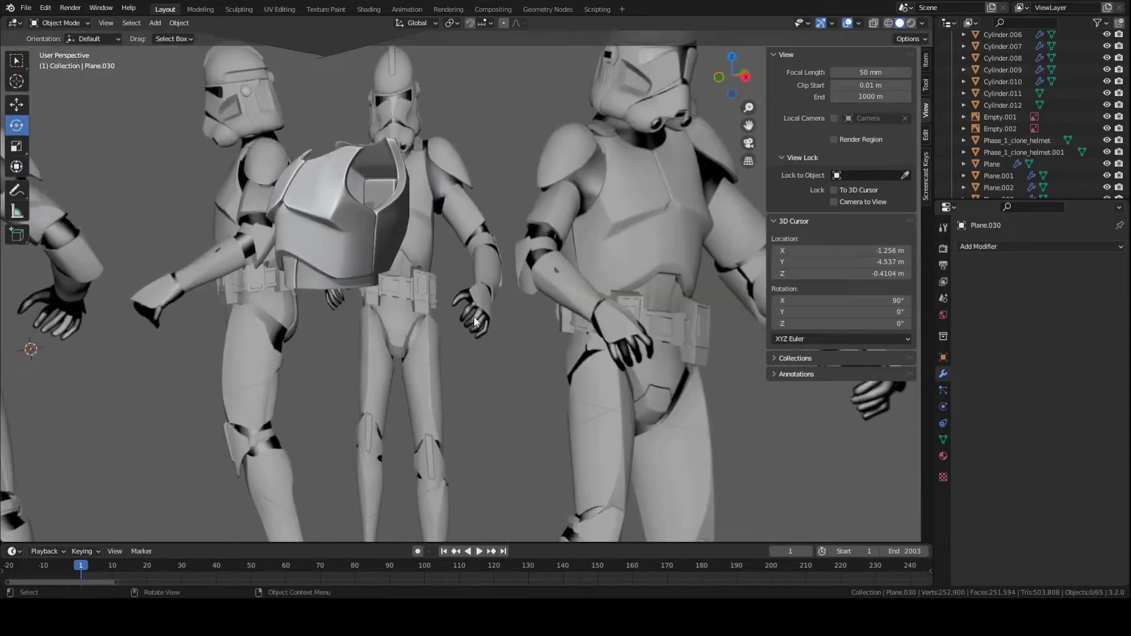
pyautogui.press('KP_1')
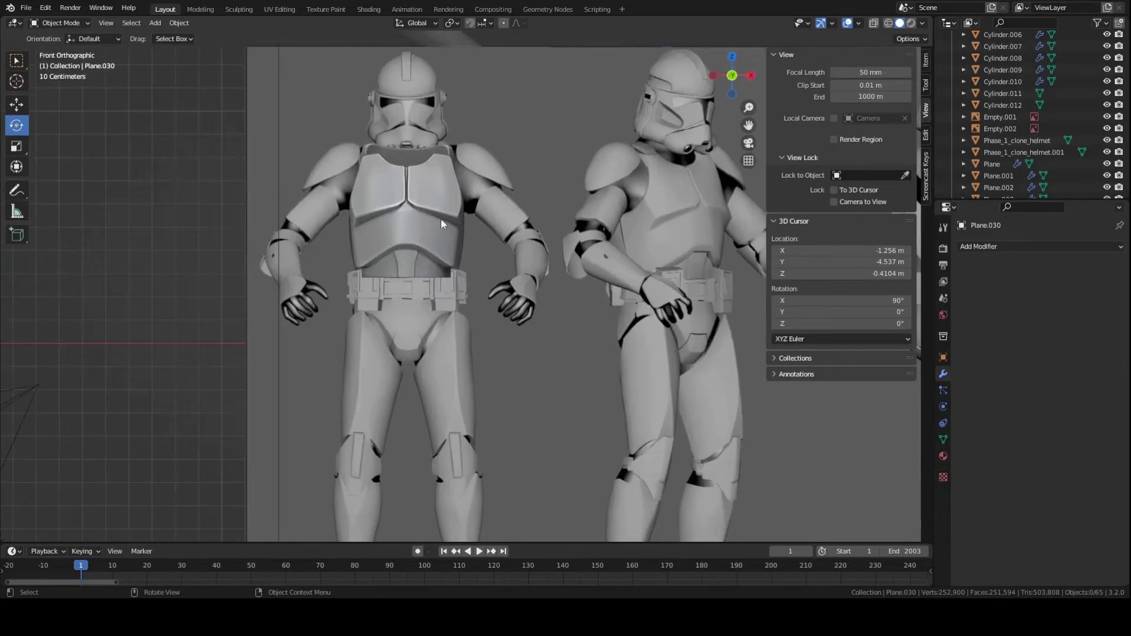
pyautogui.keyDown('alt'); pyautogui.moveTo(380, 349); pyautogui.dragTo(470, 219, button='middle'); pyautogui.keyUp('alt')
pyautogui.hotkey('ctrl', 's')
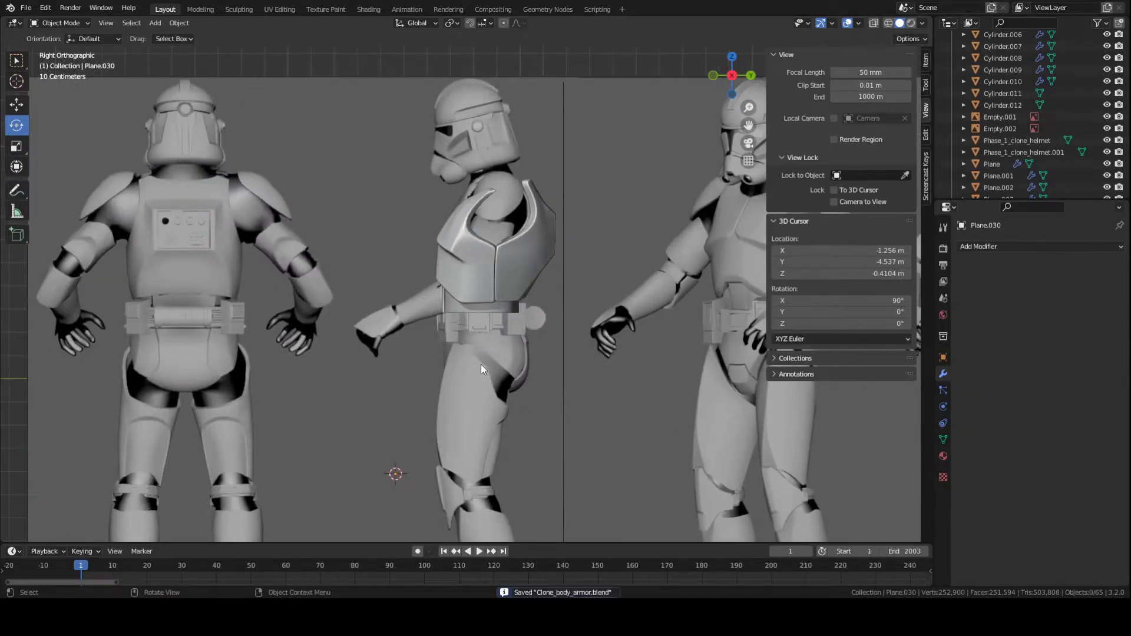
# - Examine how the torso armor fits the reference figure, especially the abdomen area between the chest plate and belt
pyautogui.scroll(4, 477, 330)
pyautogui.scroll(-4, 469, 312)
pyautogui.moveTo(462, 245); pyautogui.dragTo(542, 259, button='middle')
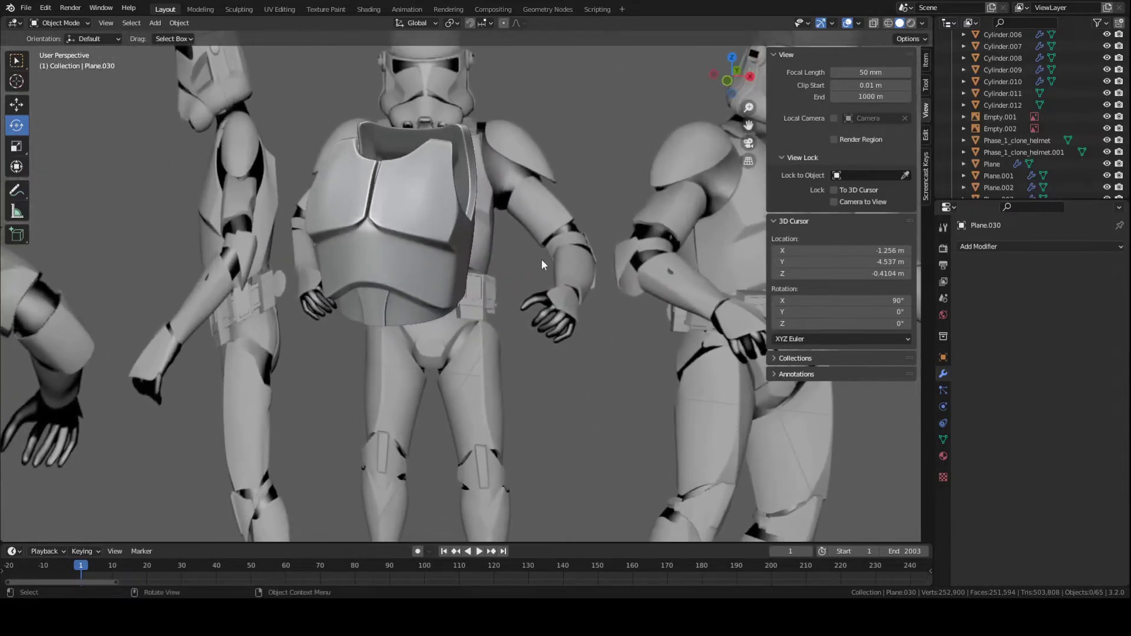
pyautogui.press('KP_1')
pyautogui.scroll(3, 451, 282)
pyautogui.scroll(1, 452, 282)
pyautogui.keyDown('shift'); pyautogui.moveTo(370, 249); pyautogui.dragTo(557, 229, button='middle'); pyautogui.keyUp('shift')
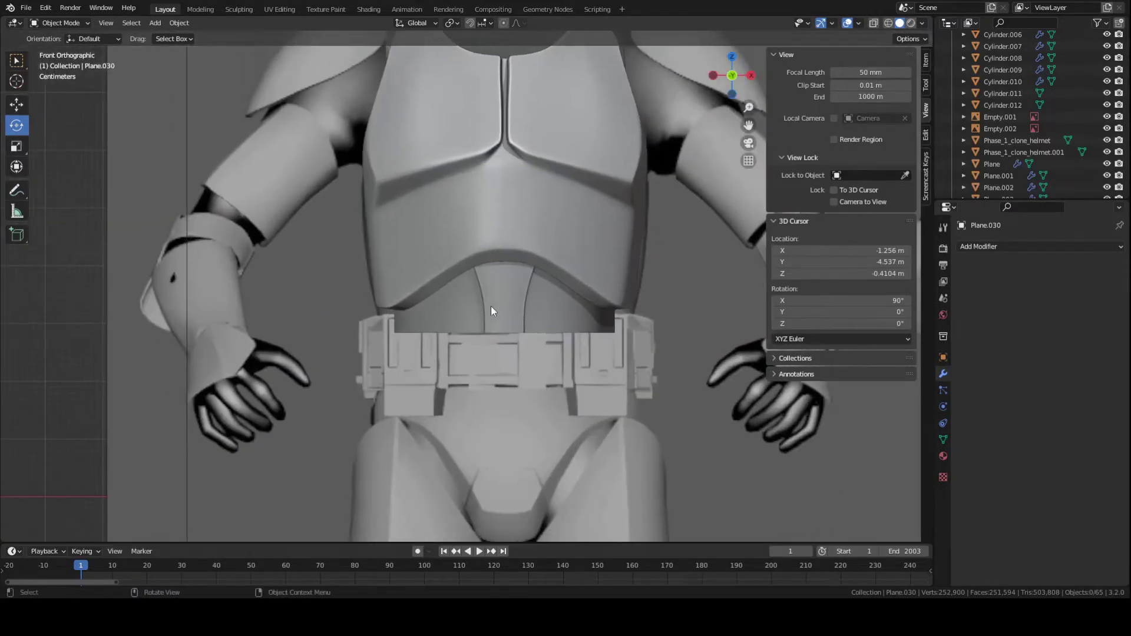
pyautogui.scroll(2, 490, 306)
# - Save the file and hide the existing abdomen plate beneath the chest armor's lower arch
pyautogui.click(514, 320)
pyautogui.press('g')
pyautogui.press('Escape')
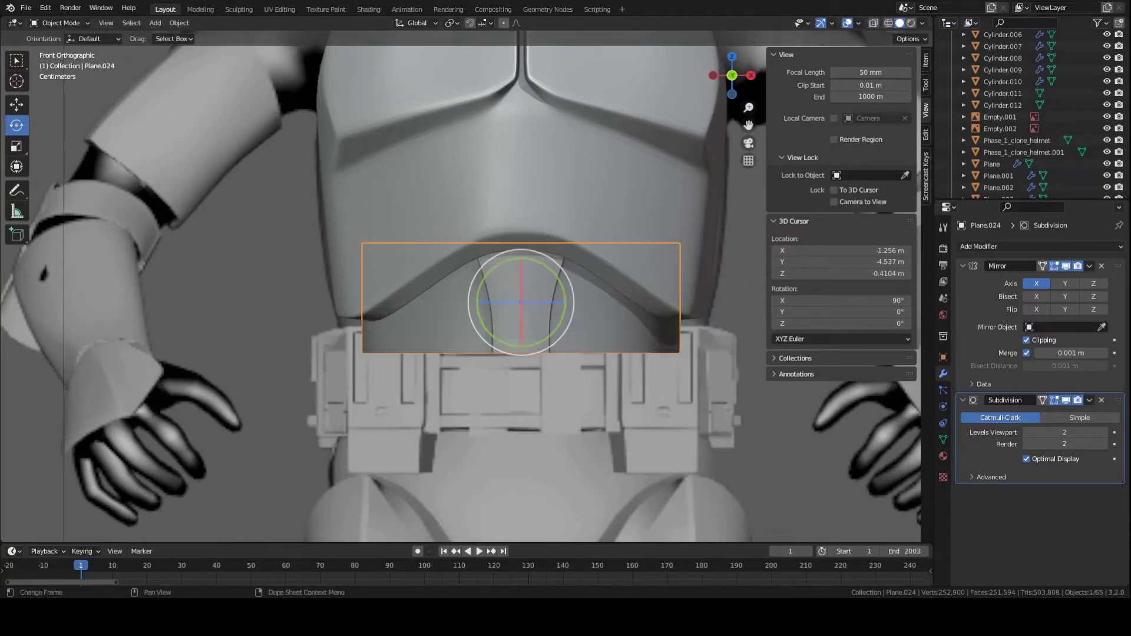
pyautogui.hotkey('ctrl', 's')
pyautogui.keyDown('shift'); pyautogui.moveTo(520, 302); pyautogui.dragTo(415, 307, button='middle'); pyautogui.keyUp('shift')
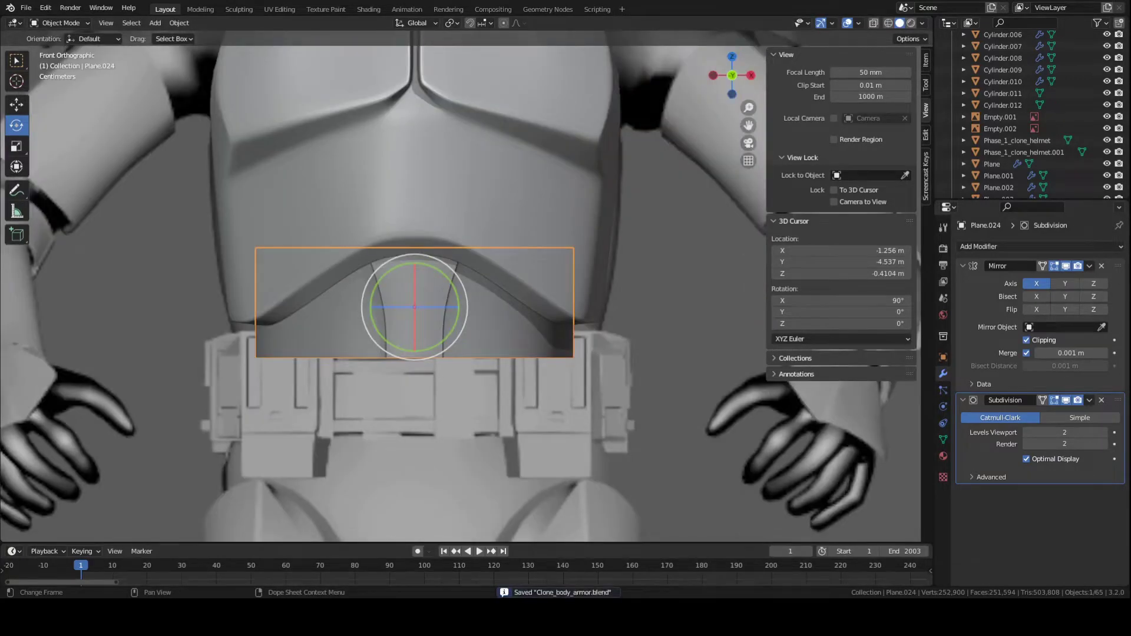
pyautogui.scroll(-4, 394, 295)
pyautogui.scroll(4, 392, 328)
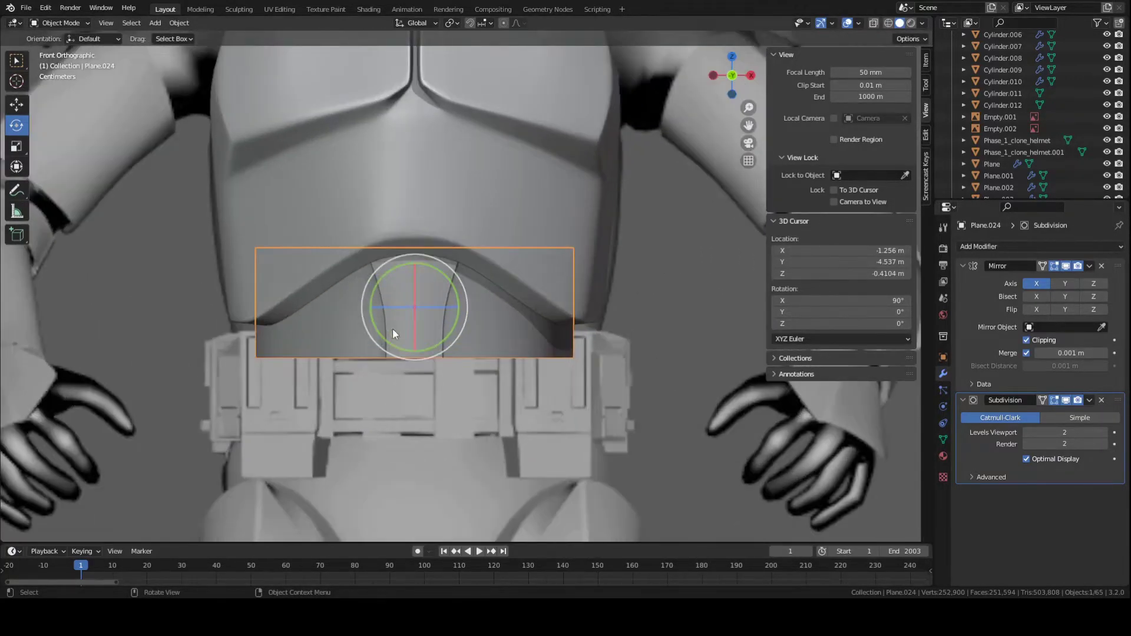
pyautogui.scroll(-3, 394, 327)
pyautogui.press('h')
# - Try to move the front and back torso armor pieces together over the front reference figure
pyautogui.keyDown('shift'); pyautogui.moveTo(460, 188); pyautogui.dragTo(390, 302, button='middle'); pyautogui.keyUp('shift')
pyautogui.click(508, 277)
pyautogui.moveTo(573, 313); pyautogui.dragTo(486, 287, button='middle')
pyautogui.click(617, 317)
pyautogui.keyDown('shift'); pyautogui.click(556, 325); pyautogui.keyUp('shift')
pyautogui.press('KP_1')
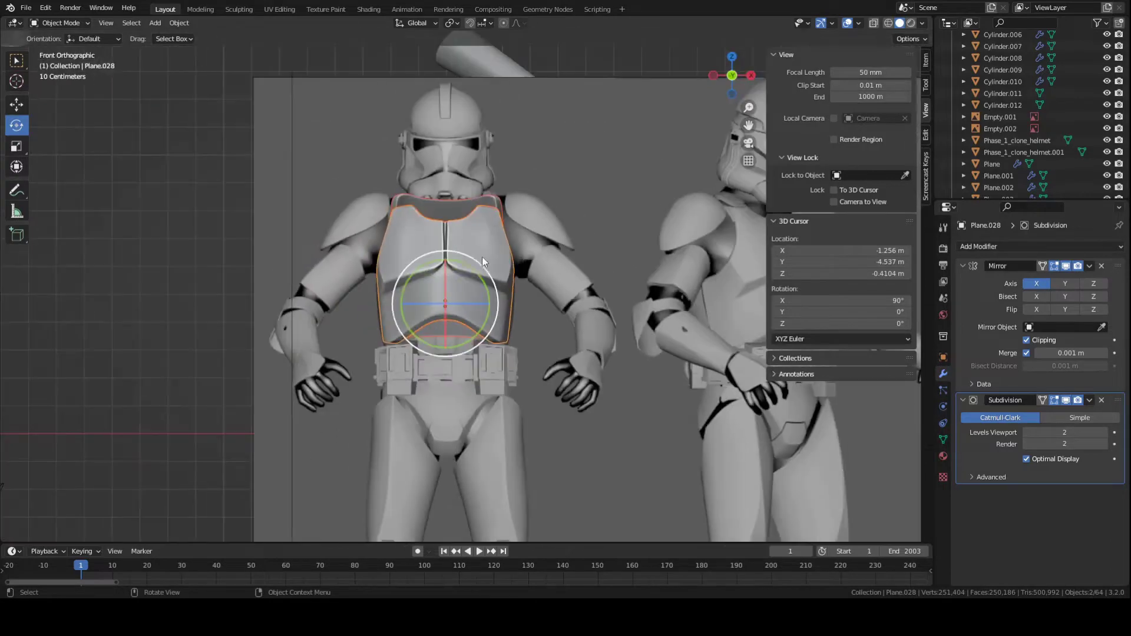
pyautogui.scroll(-5, 489, 272)
pyautogui.scroll(6, 456, 179)
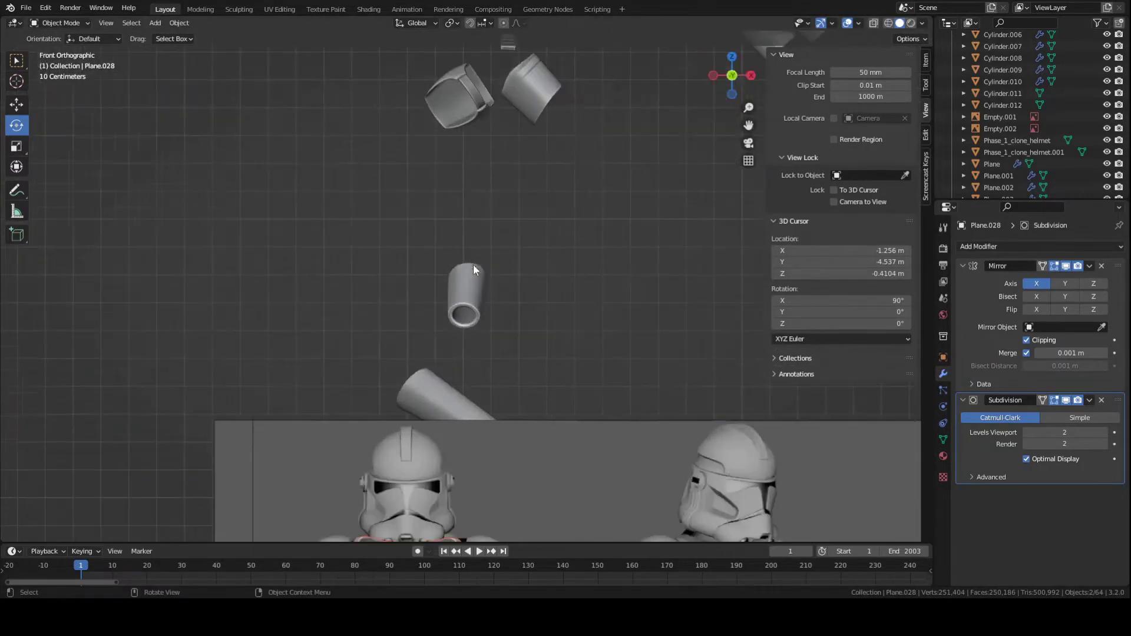
pyautogui.keyDown('shift'); pyautogui.moveTo(397, 447); pyautogui.dragTo(415, 242, button='middle'); pyautogui.keyUp('shift')
pyautogui.scroll(2, 416, 243)
pyautogui.press('g')
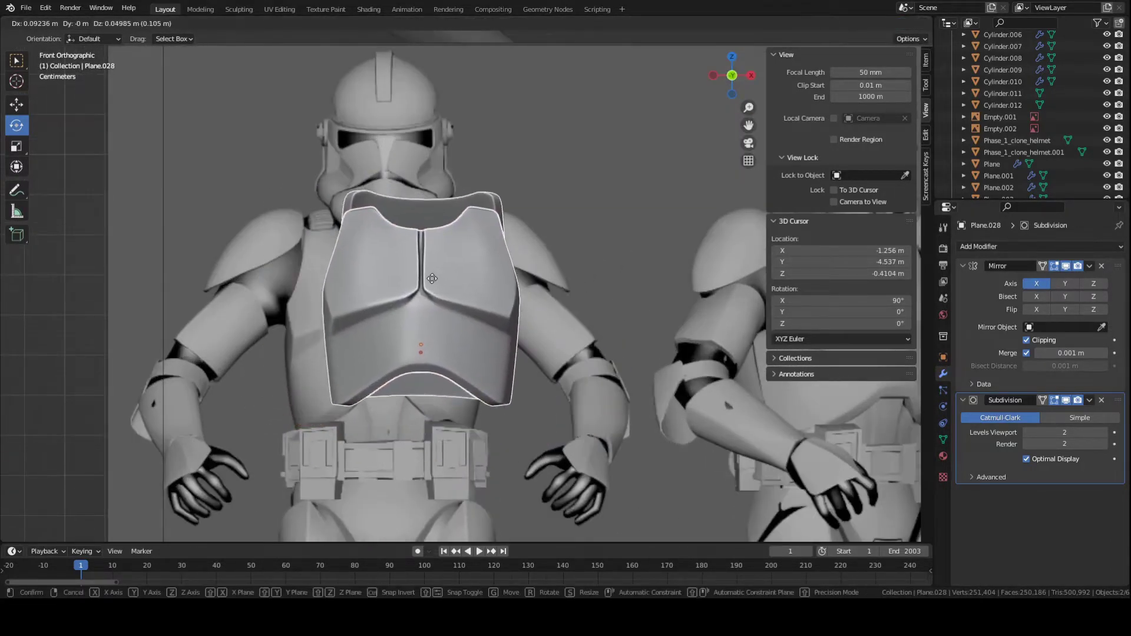
pyautogui.click(425, 287)
# - Save the file and examine the torso armor from the side and front, down to the gap above the belt
pyautogui.press('KP_3')
pyautogui.scroll(4, 423, 289)
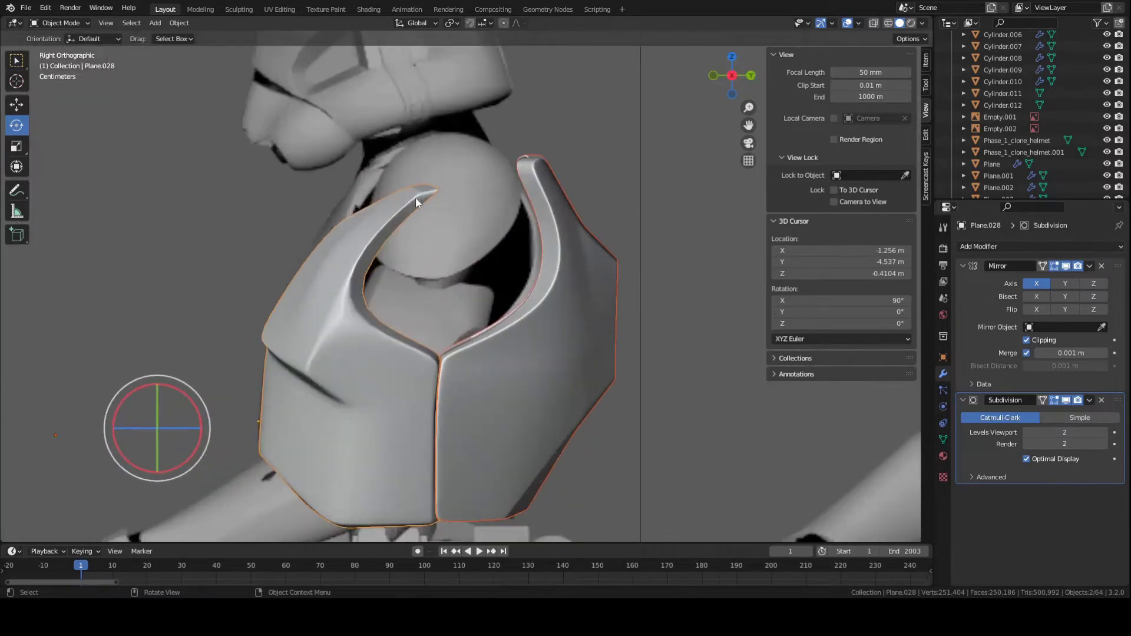
pyautogui.keyDown('shift'); pyautogui.moveTo(345, 213); pyautogui.dragTo(515, 267, button='middle'); pyautogui.keyUp('shift')
pyautogui.hotkey('ctrl', 's')
pyautogui.moveTo(480, 187)
pyautogui.mouseDown(button='middle')
pyautogui.moveTo(337, 260)
pyautogui.moveTo(457, 238)
pyautogui.moveTo(279, 227)
pyautogui.moveTo(559, 320)
pyautogui.moveTo(461, 259)
pyautogui.mouseUp(button='middle')
pyautogui.scroll(5, 363, 241)
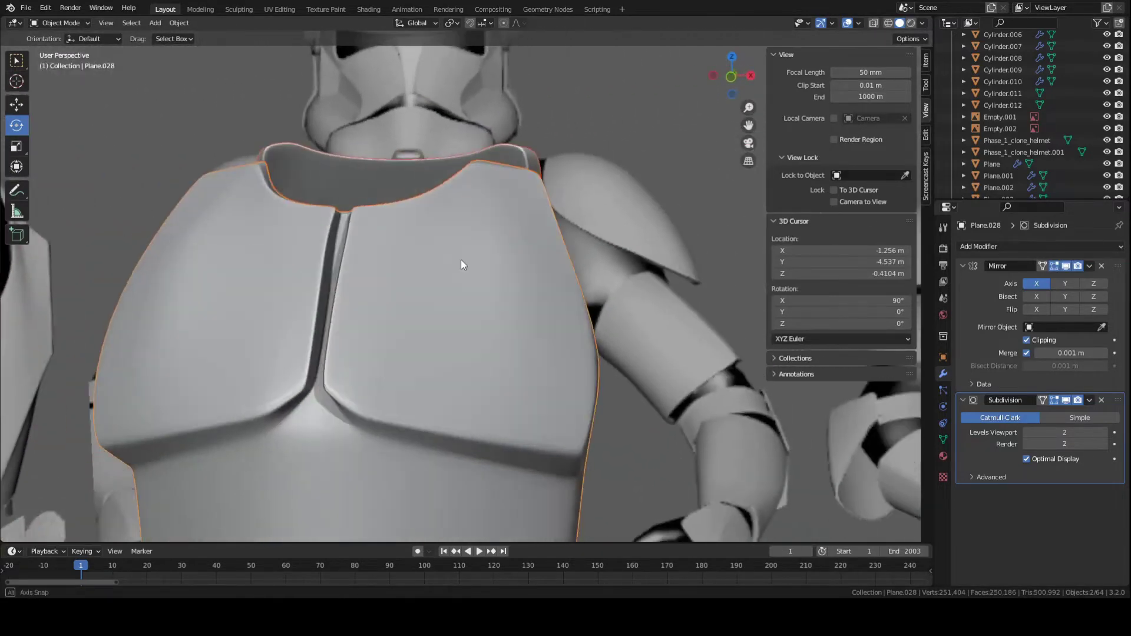
pyautogui.press('KP_1')
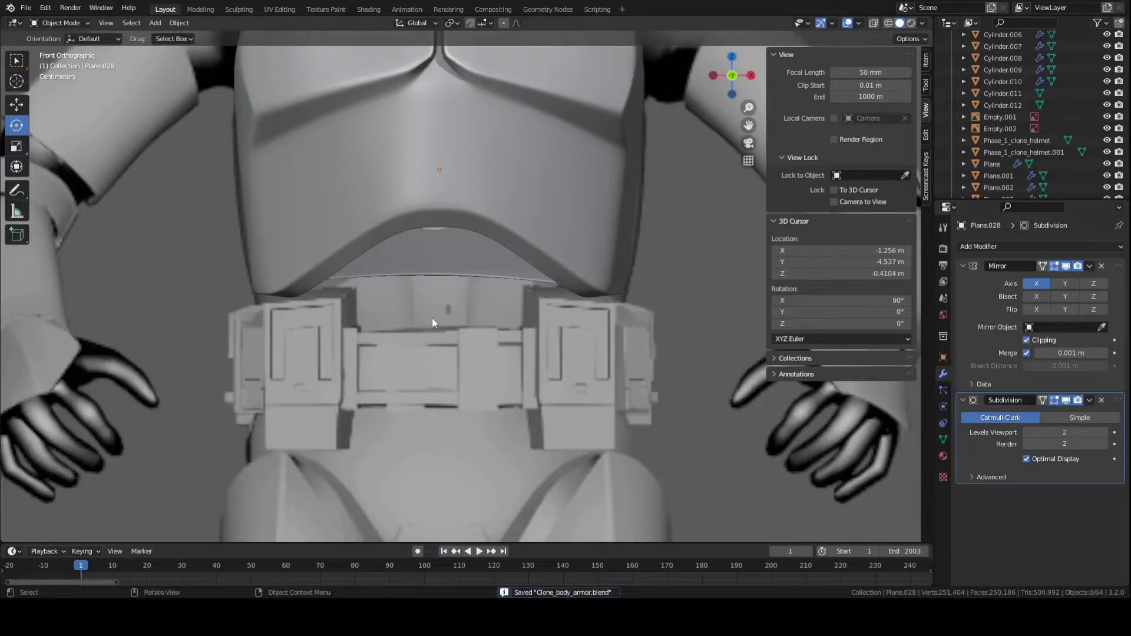
pyautogui.scroll(3, 430, 329)
pyautogui.scroll(-3, 426, 335)
pyautogui.scroll(4, 412, 306)
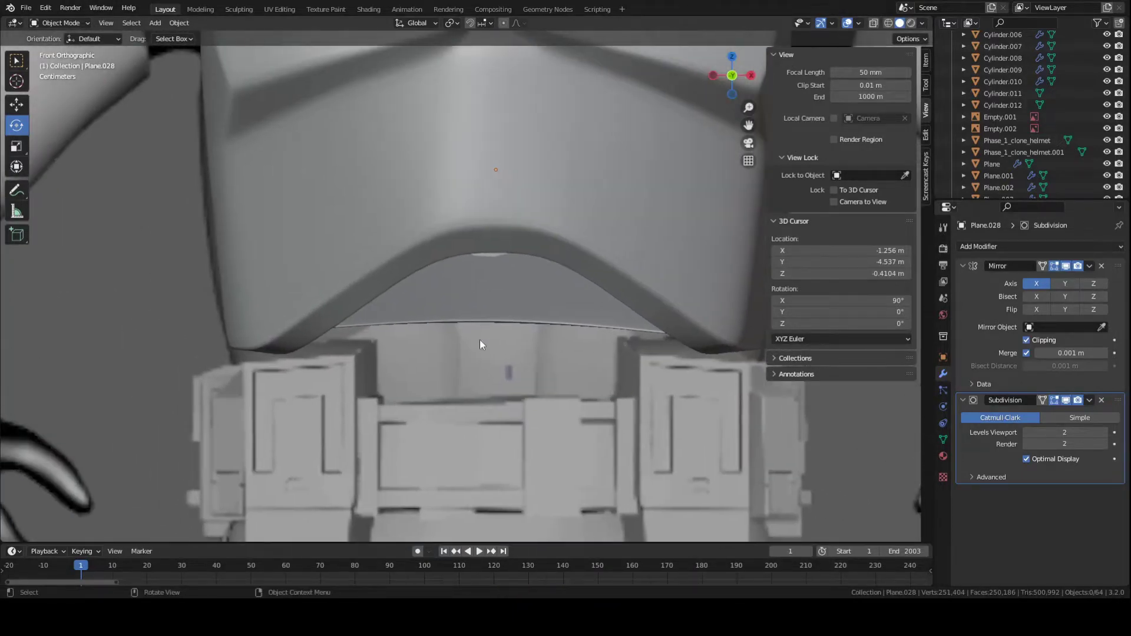
pyautogui.scroll(-5, 492, 349)
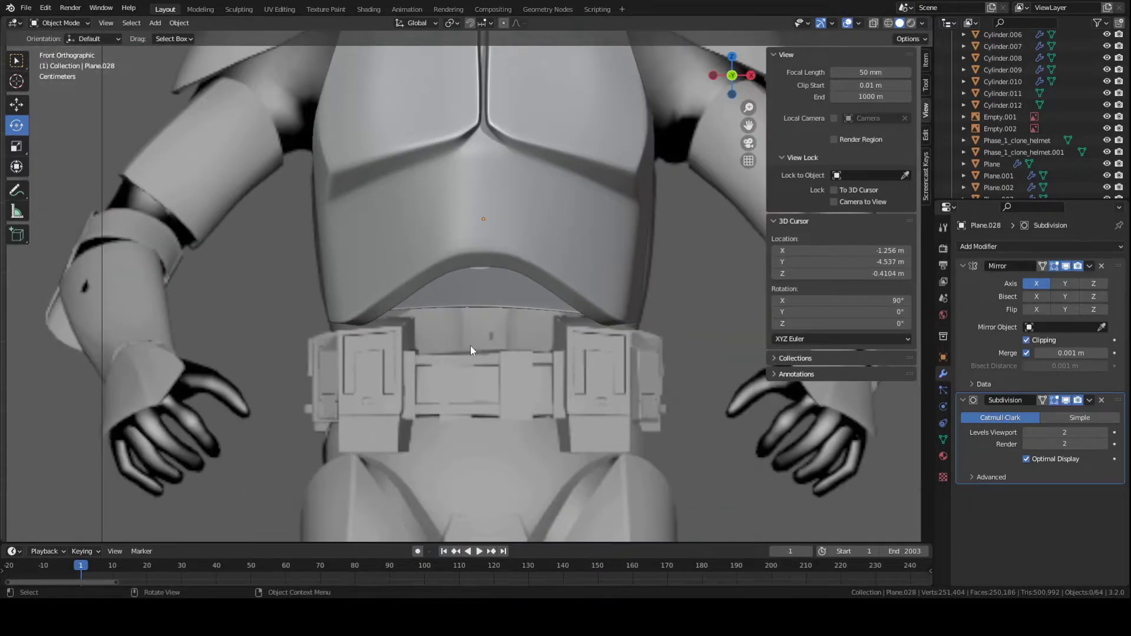
pyautogui.scroll(4, 489, 354)
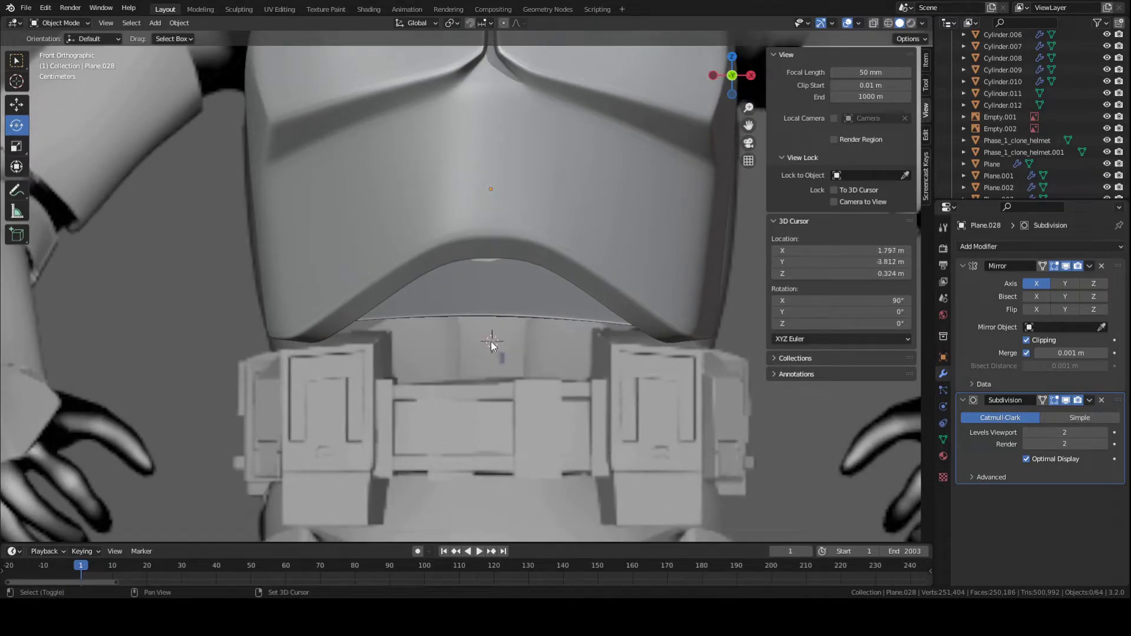
# - Snap the 3D cursor to the selected front chest armor piece
pyautogui.moveTo(500, 348); pyautogui.dragTo(557, 325, button='middle')
pyautogui.scroll(-5, 506, 283)
pyautogui.click(458, 233)
pyautogui.hotkey('shift', 's')
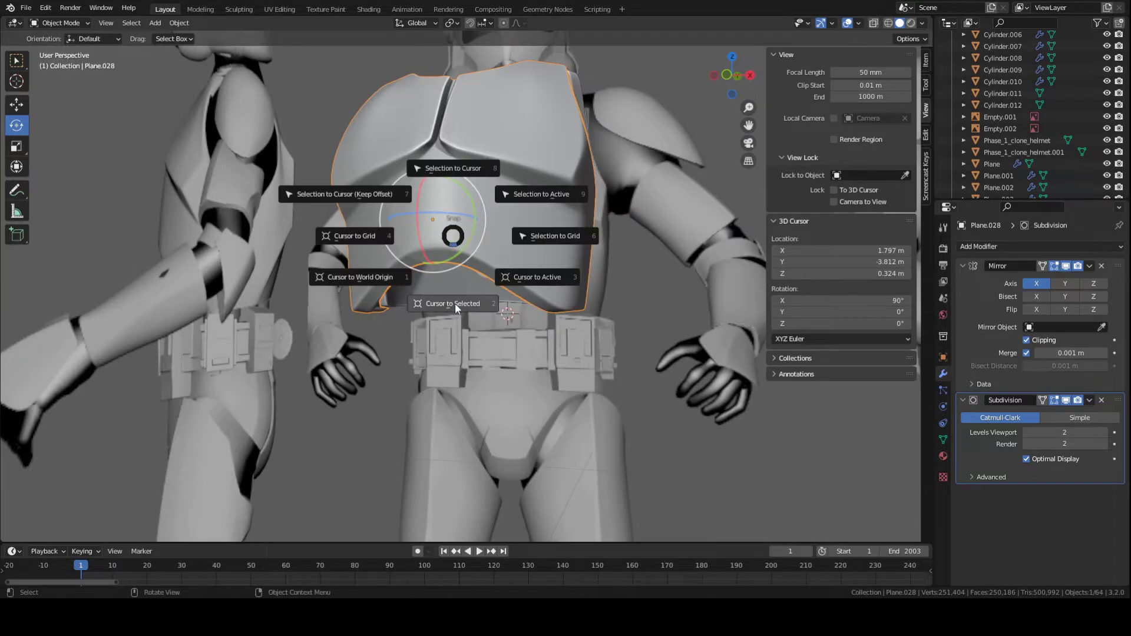
pyautogui.click(455, 301)
pyautogui.moveTo(467, 283)
pyautogui.mouseDown(button='middle')
pyautogui.moveTo(501, 283)
pyautogui.moveTo(461, 283)
pyautogui.mouseUp(button='middle')
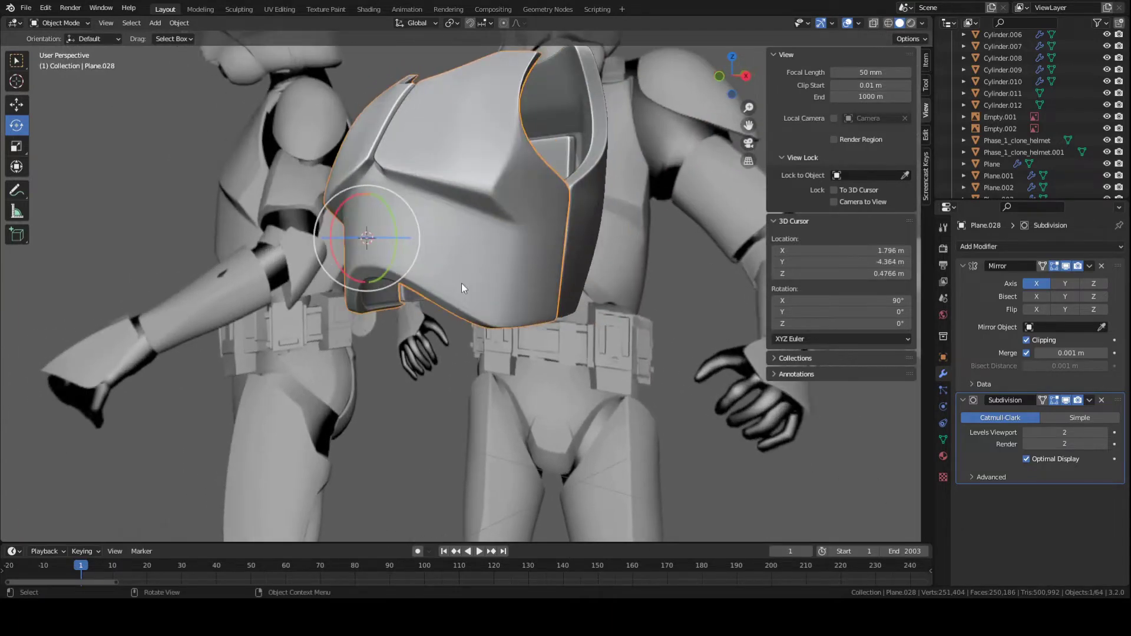
pyautogui.hotkey('shift', 's')
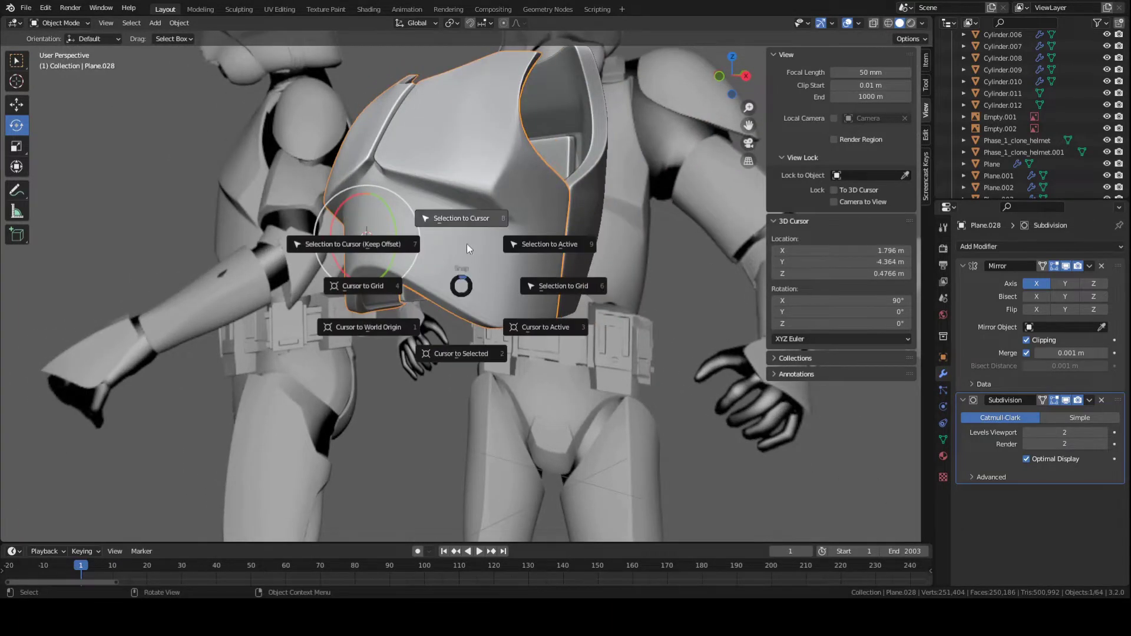
pyautogui.click(474, 350)
# - Save the file and add a mesh plane at the 3D cursor
pyautogui.moveTo(558, 348); pyautogui.dragTo(531, 324, button='middle')
pyautogui.hotkey('ctrl', 's')
pyautogui.hotkey('shift', 'a')
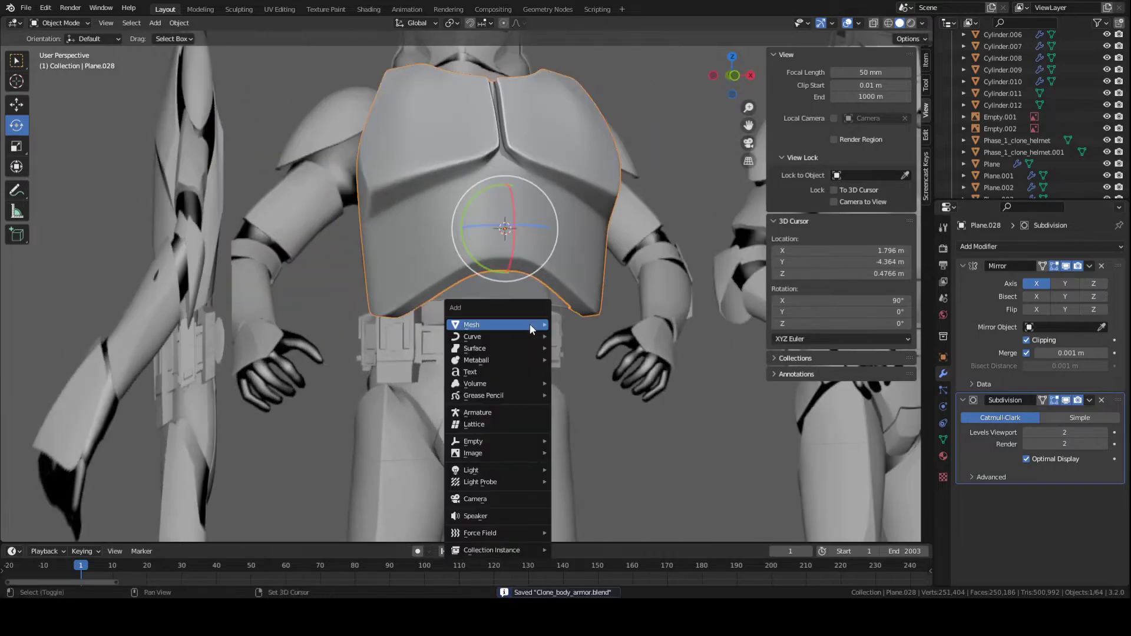
pyautogui.moveTo(525, 326)
pyautogui.click(578, 69)
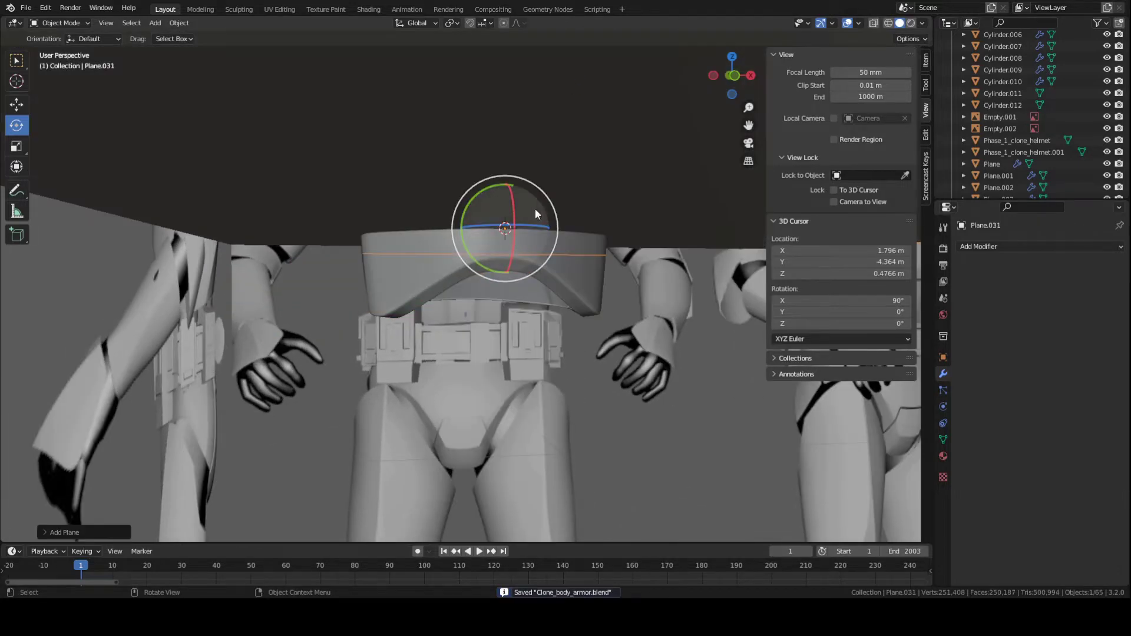
pyautogui.moveTo(535, 209); pyautogui.dragTo(548, 326, button='middle')
pyautogui.press('r')
pyautogui.press('x')
pyautogui.rightClick(582, 292)
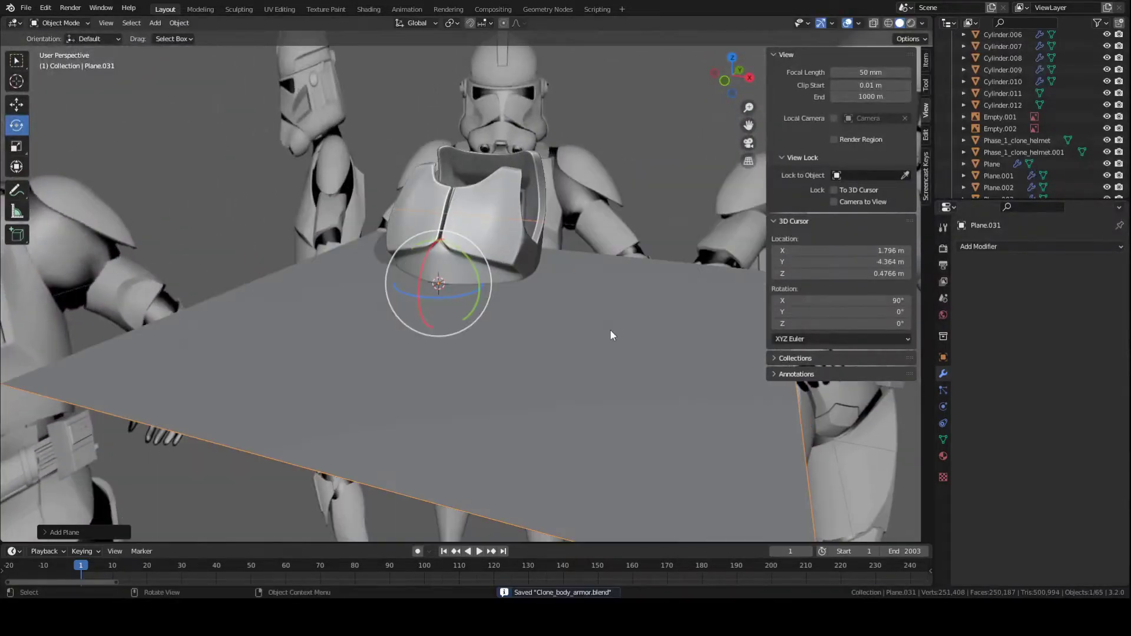
# - Rotate the new plane 90 degrees around the global X axis so it stands upright
pyautogui.write('rx')
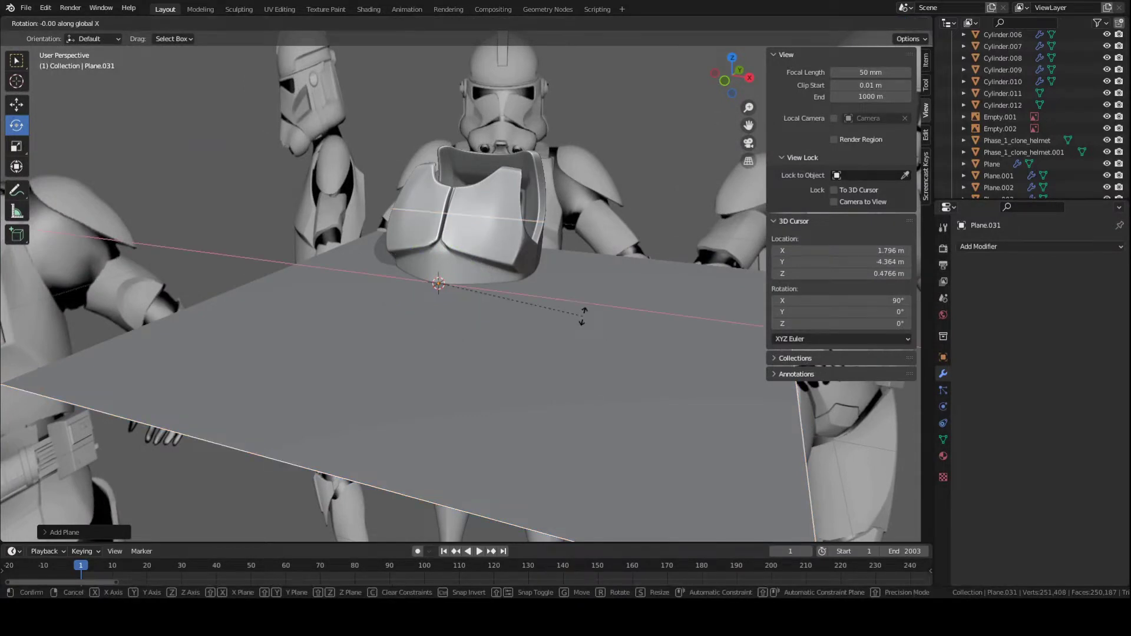
pyautogui.write('90')
pyautogui.press('Return')
# - Scale the upright plane down to a small square narrower than the reference's central abdomen strip
pyautogui.scroll(-5, 680, 390)
pyautogui.press('s')
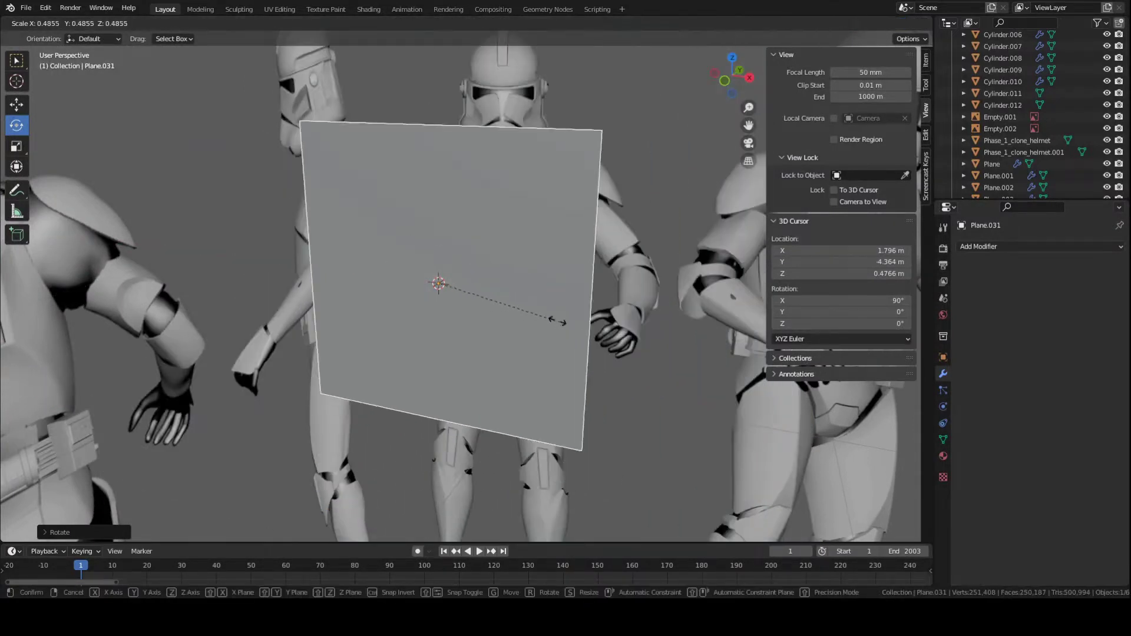
pyautogui.click(467, 271)
pyautogui.press('KP_1')
pyautogui.scroll(3, 471, 272)
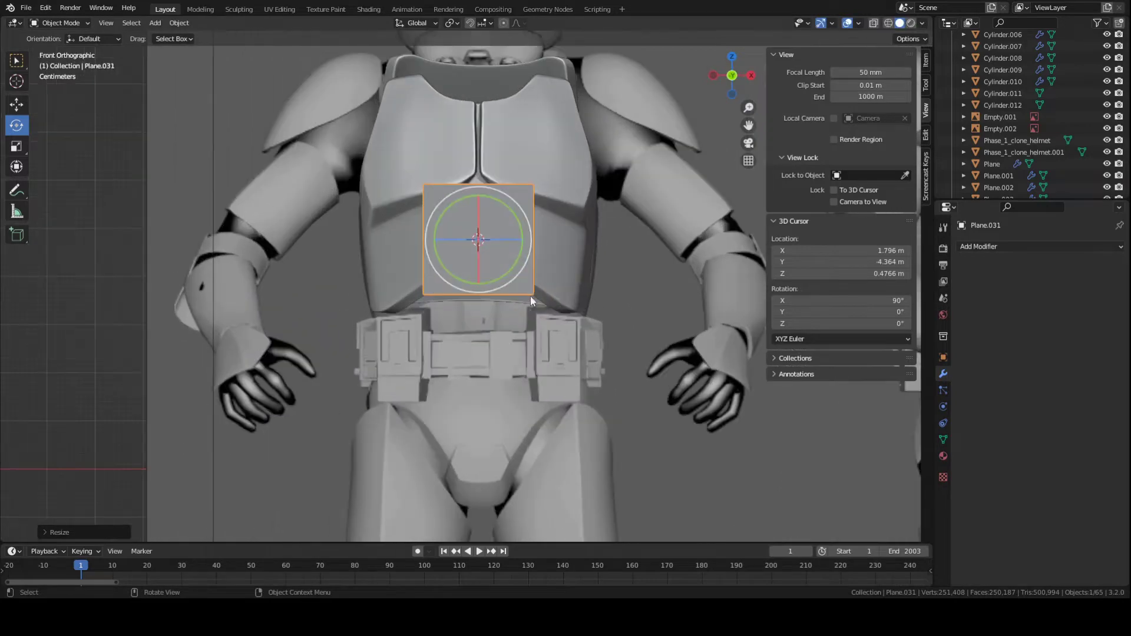
pyautogui.press('s')
pyautogui.click(498, 243)
pyautogui.scroll(3, 498, 247)
# - Move the small plane down along Z to the top of the chest armor's lower arch and save the file
pyautogui.press('g')
pyautogui.press('z')
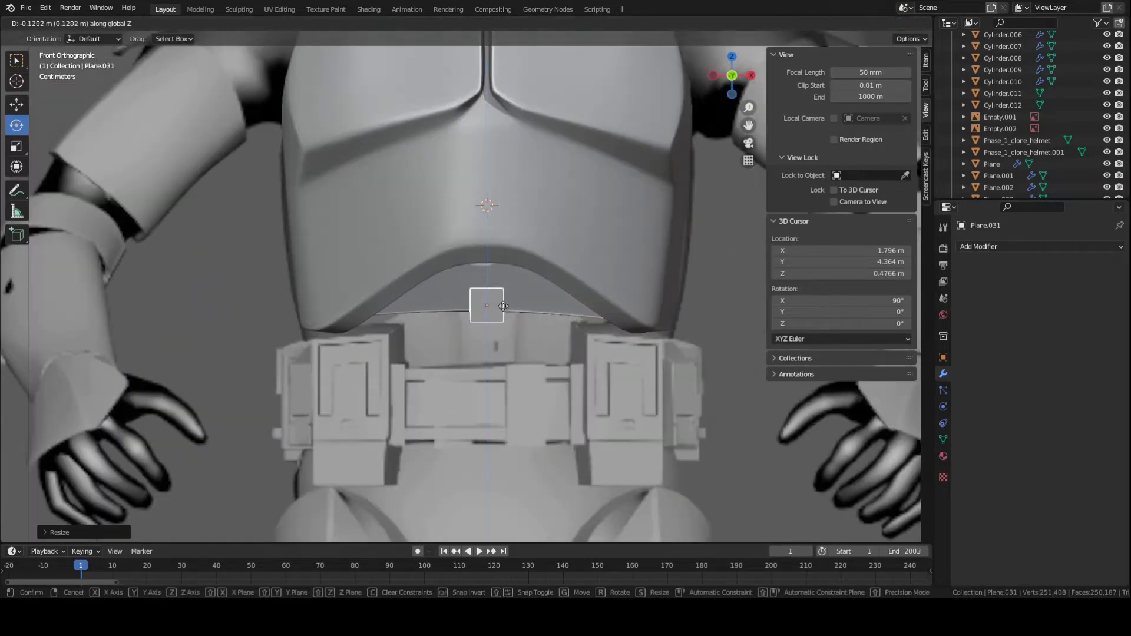
pyautogui.click(498, 276)
pyautogui.hotkey('ctrl', 's')
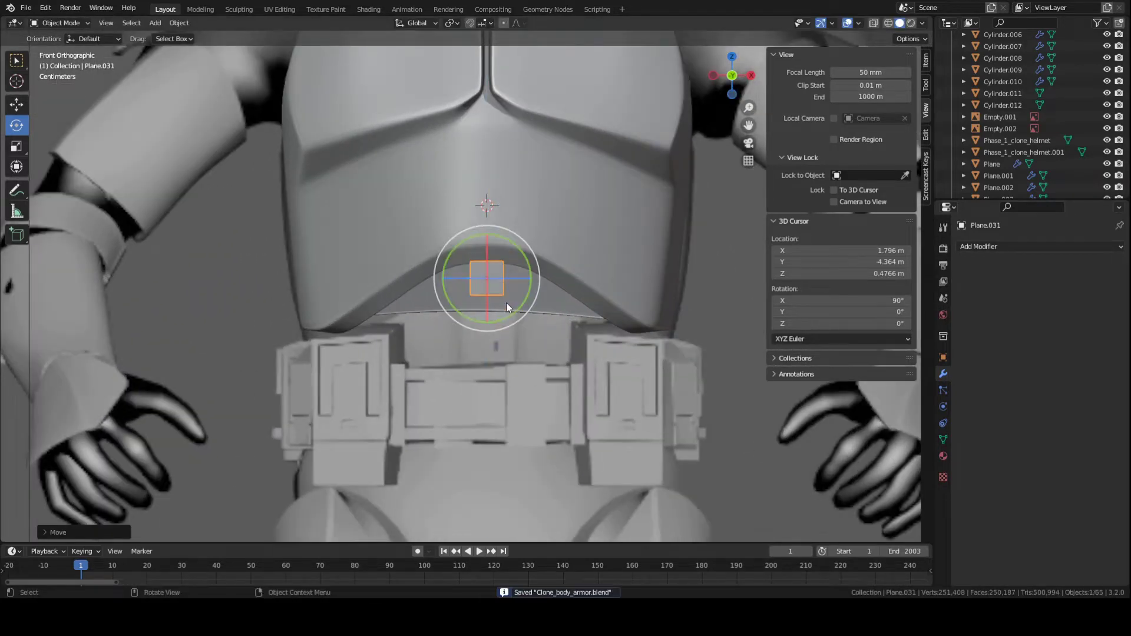
# - Enter Edit Mode on the small plane
pyautogui.scroll(2, 506, 302)
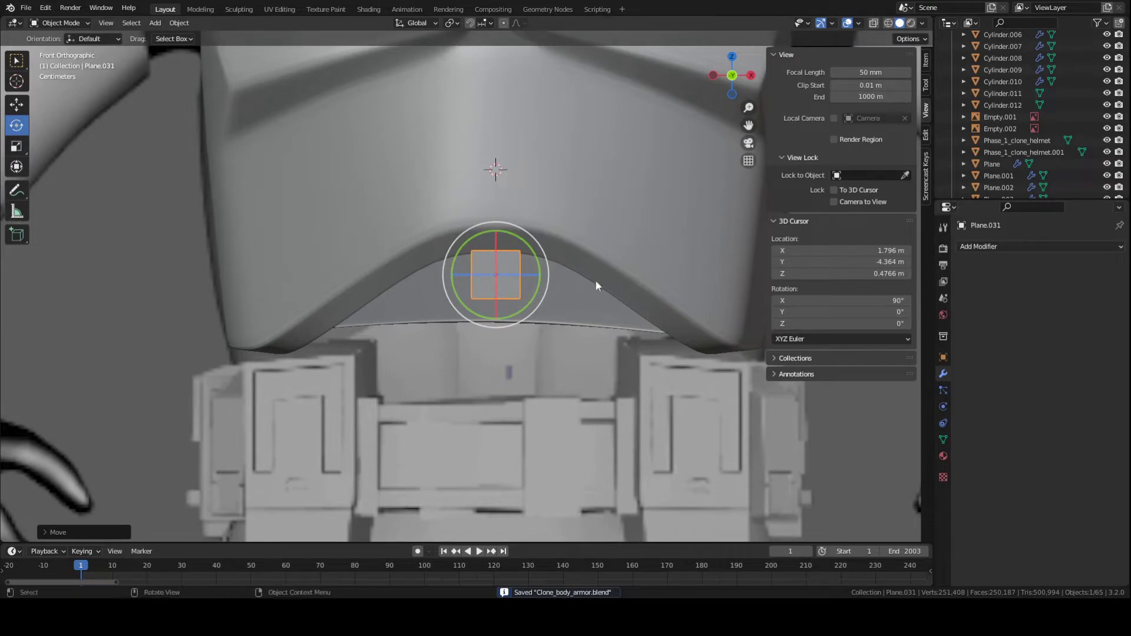
pyautogui.scroll(2, 499, 298)
pyautogui.press('Tab')
pyautogui.click(50, 25)
pyautogui.click(60, 50)
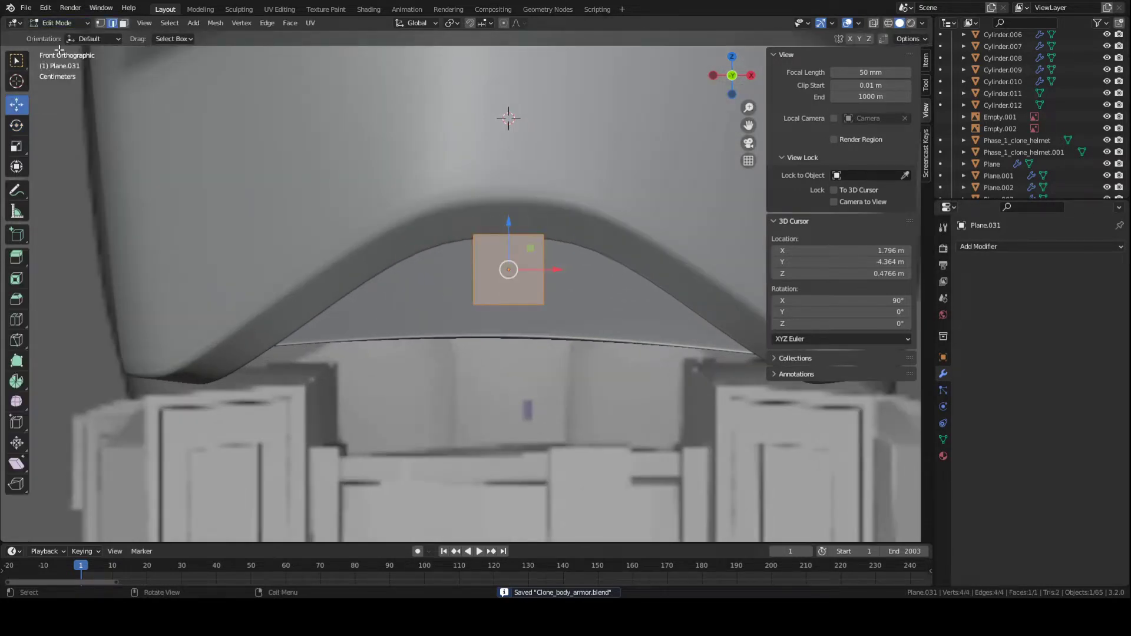
# - Turn on the Screencast Keys display and save the file
pyautogui.click(925, 154)
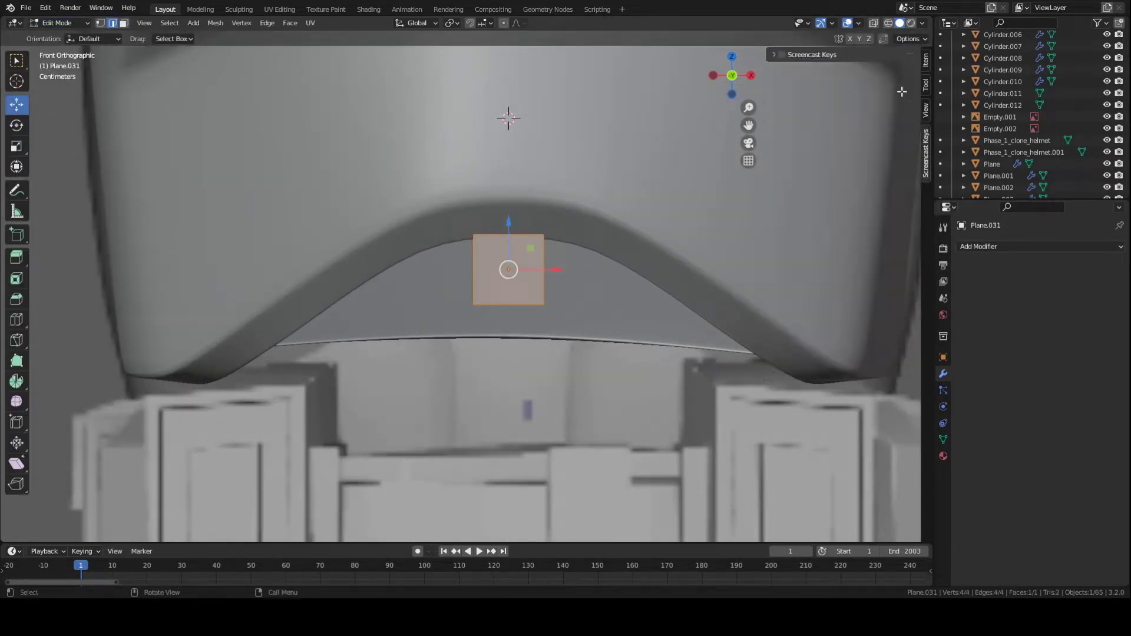
pyautogui.click(781, 55)
pyautogui.hotkey('ctrl', 's')
# - Add a centered vertical loop cut through the small plane
pyautogui.keyDown('shift'); pyautogui.moveTo(461, 275); pyautogui.dragTo(390, 270, button='middle'); pyautogui.keyUp('shift')
pyautogui.scroll(2, 397, 279)
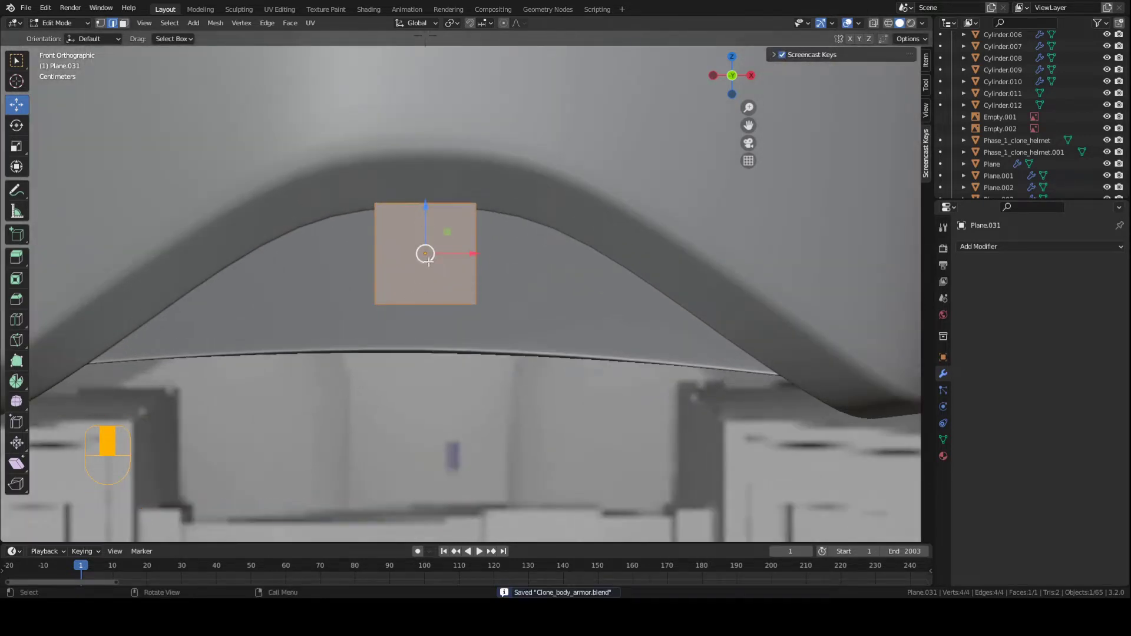
pyautogui.scroll(2, 441, 253)
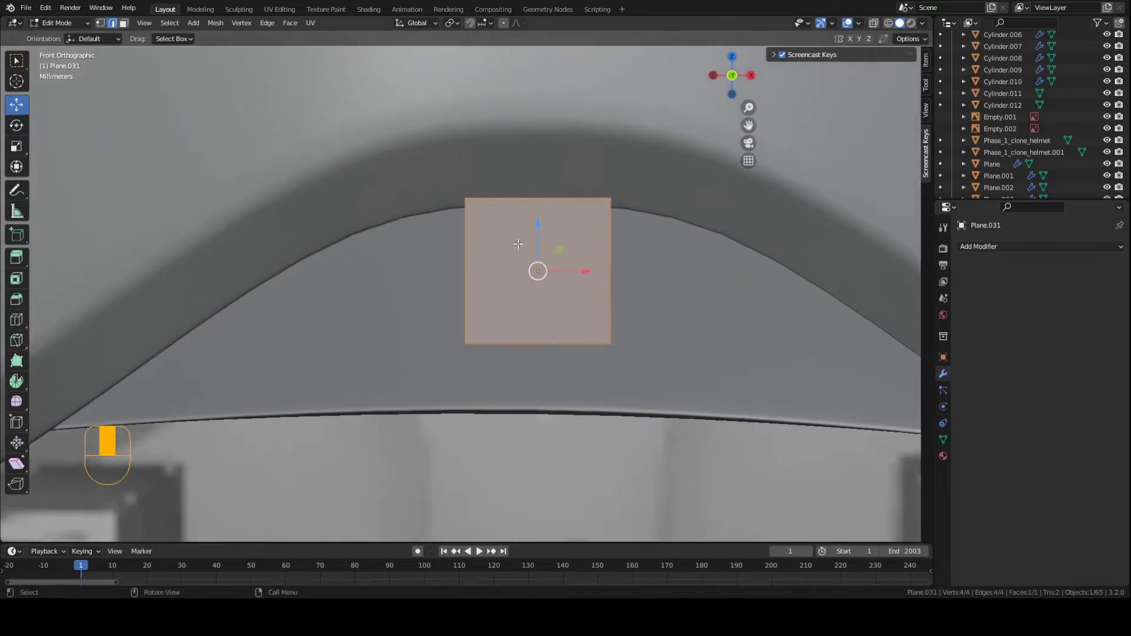
pyautogui.hotkey('ctrl', 'r')
pyautogui.click(536, 198)
pyautogui.click(536, 198)
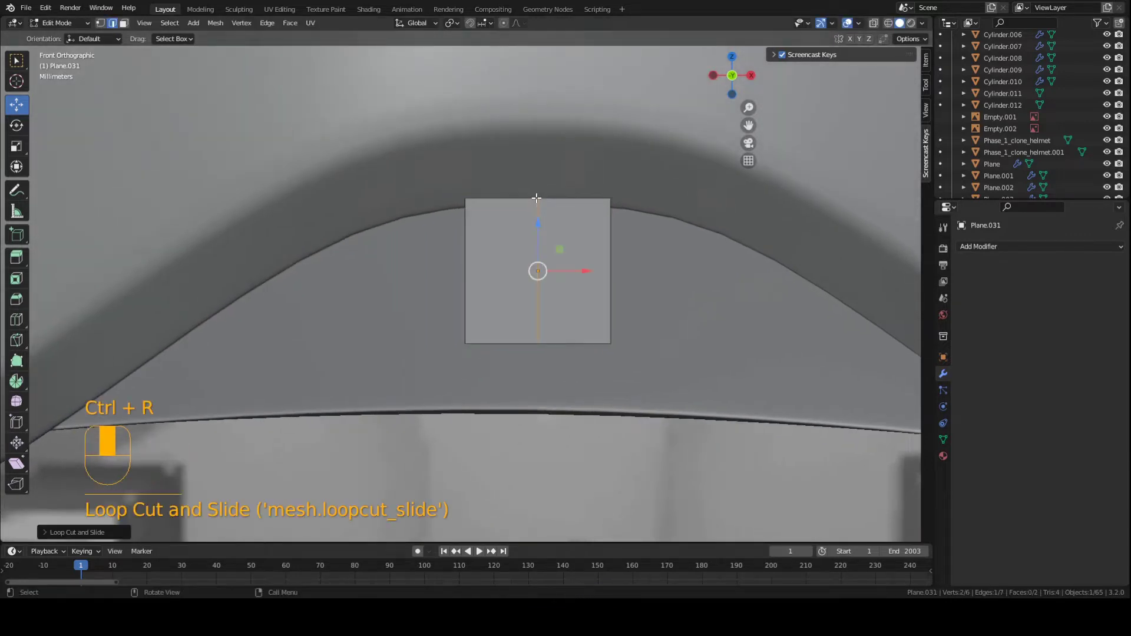
# - Save the file and delete the left face of the split plane
pyautogui.press('3')
pyautogui.click(501, 250)
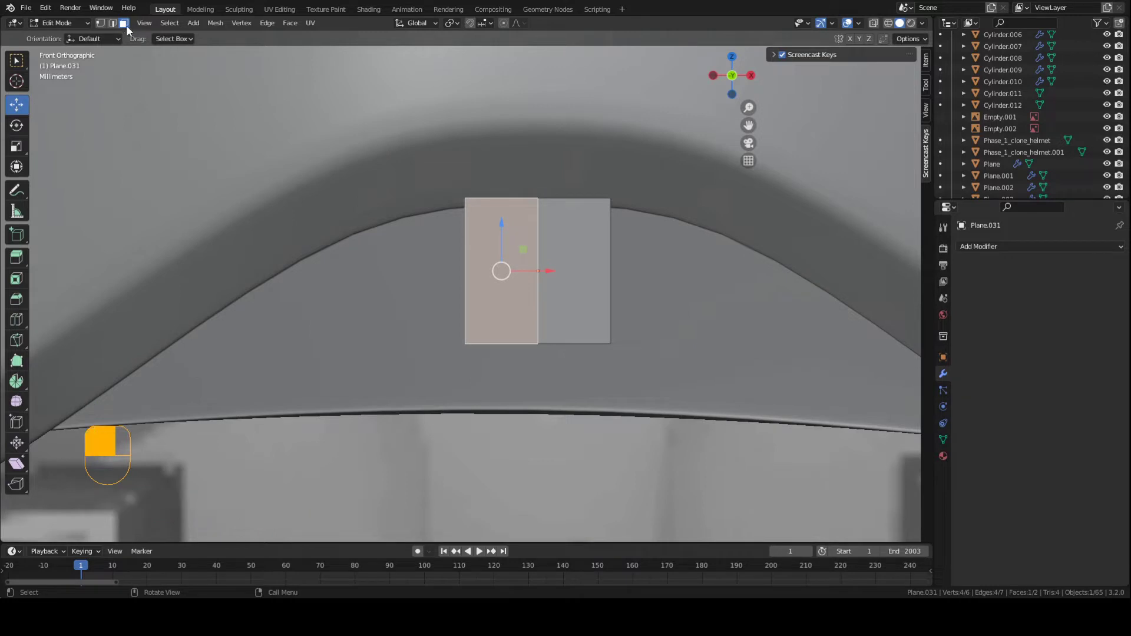
pyautogui.hotkey('ctrl', 's')
pyautogui.press('x')
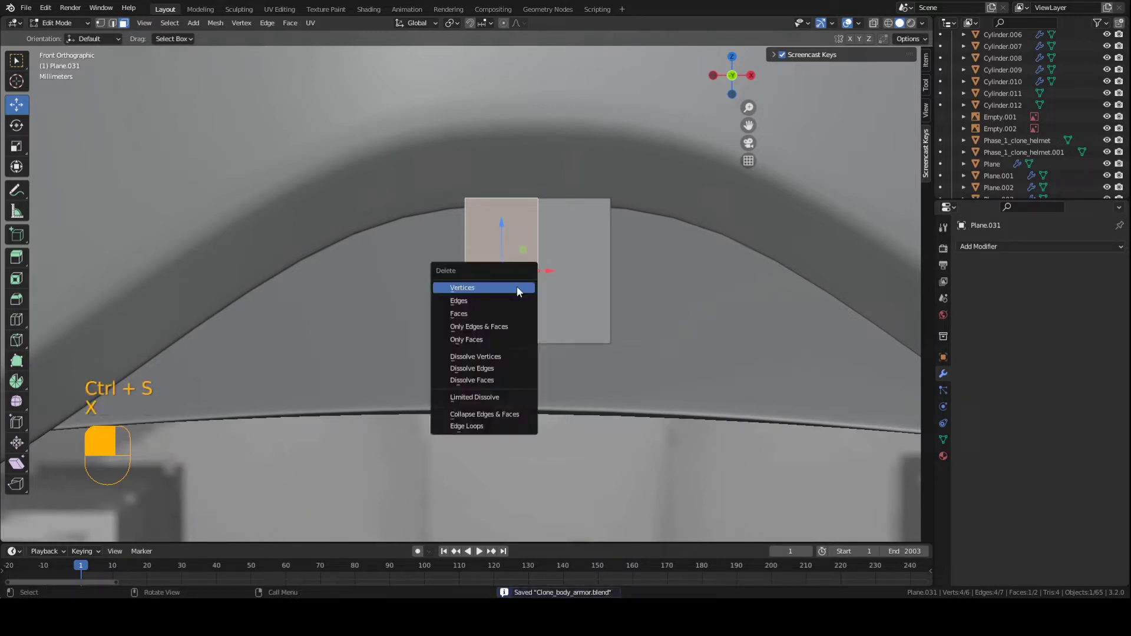
pyautogui.click(511, 313)
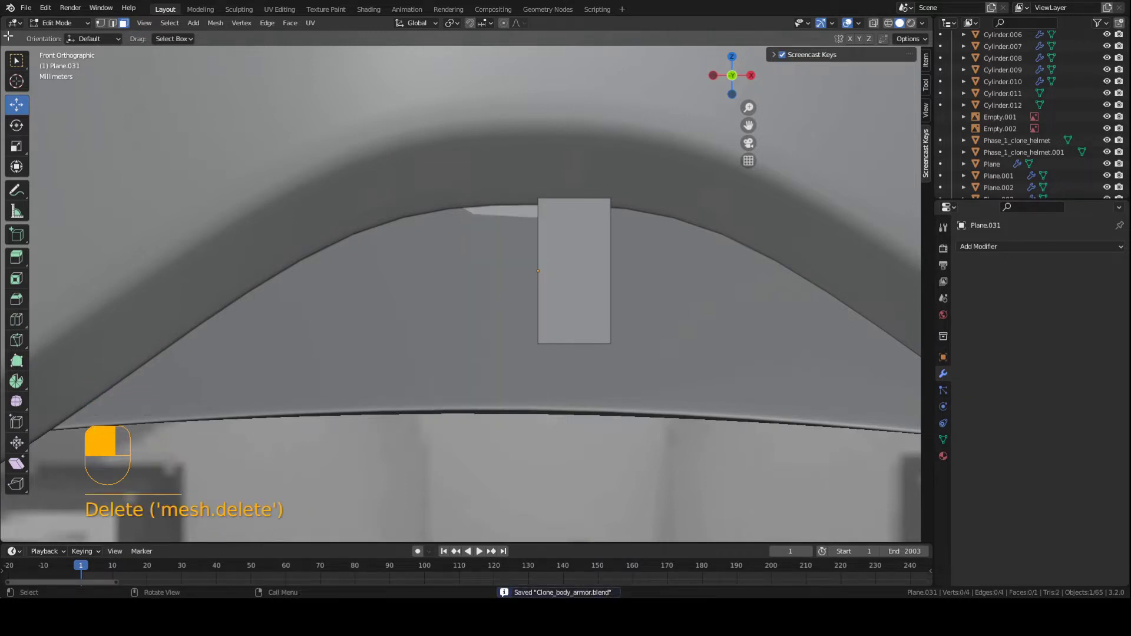
# - Return to Object Mode, add an X-axis Mirror modifier with Clipping enabled to the half plane, and save the file
pyautogui.click(43, 25)
pyautogui.click(46, 38)
pyautogui.hotkey('ctrl', 's')
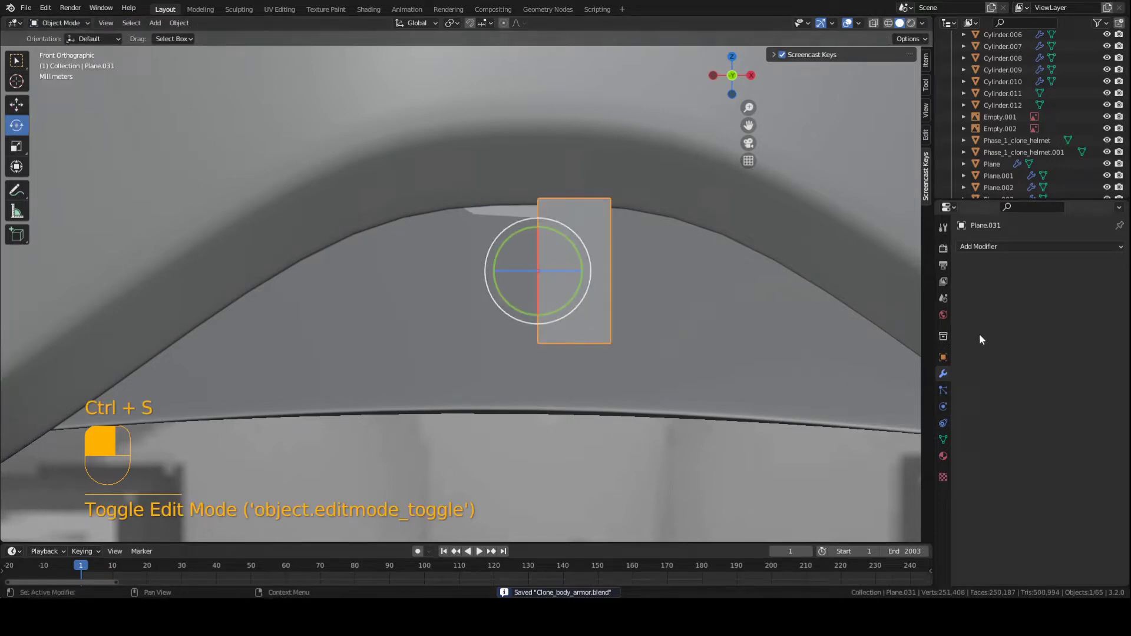
pyautogui.click(980, 246)
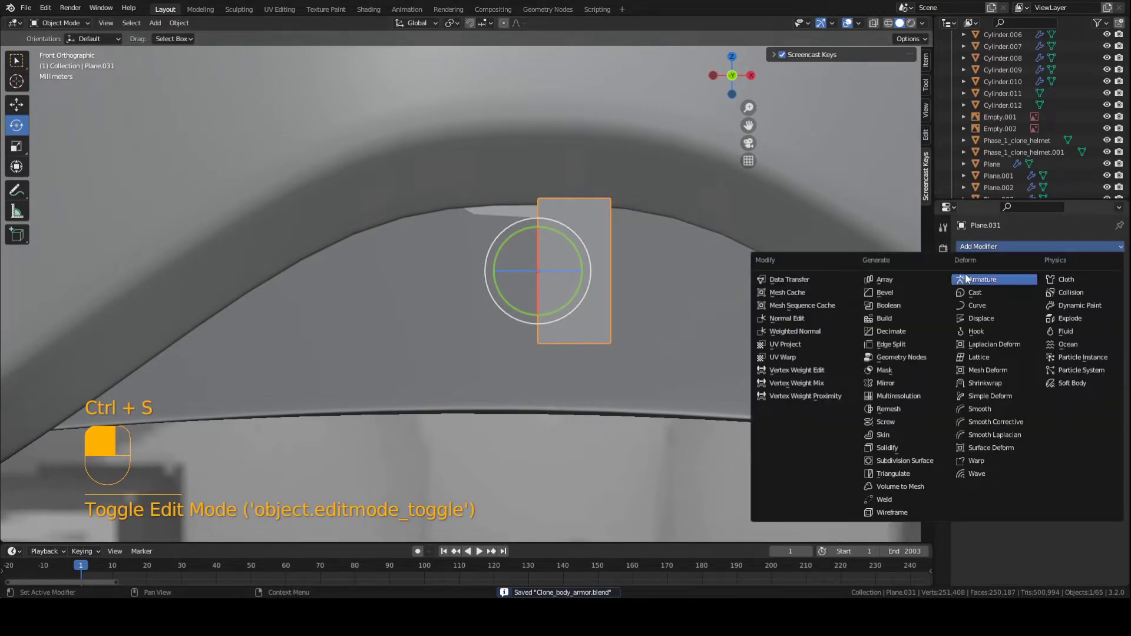
pyautogui.click(894, 379)
pyautogui.click(1026, 340)
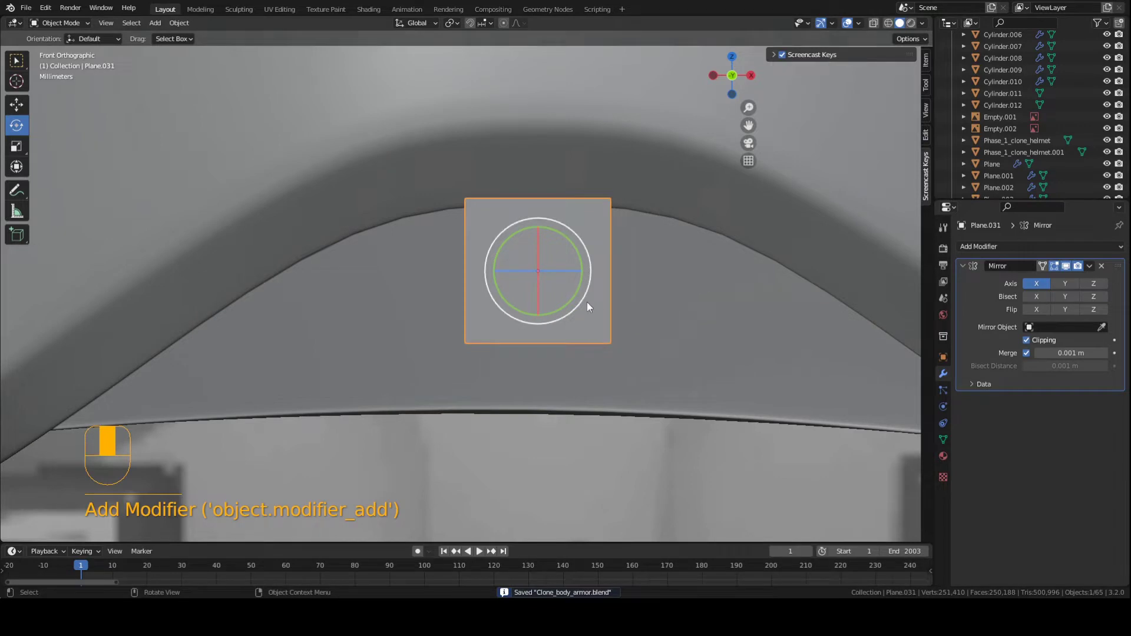
pyautogui.scroll(-2, 587, 302)
pyautogui.hotkey('ctrl', 's')
# - Examine the small plane against the chest armor arch and the belt reference in the front, right and back views
pyautogui.scroll(-2, 582, 303)
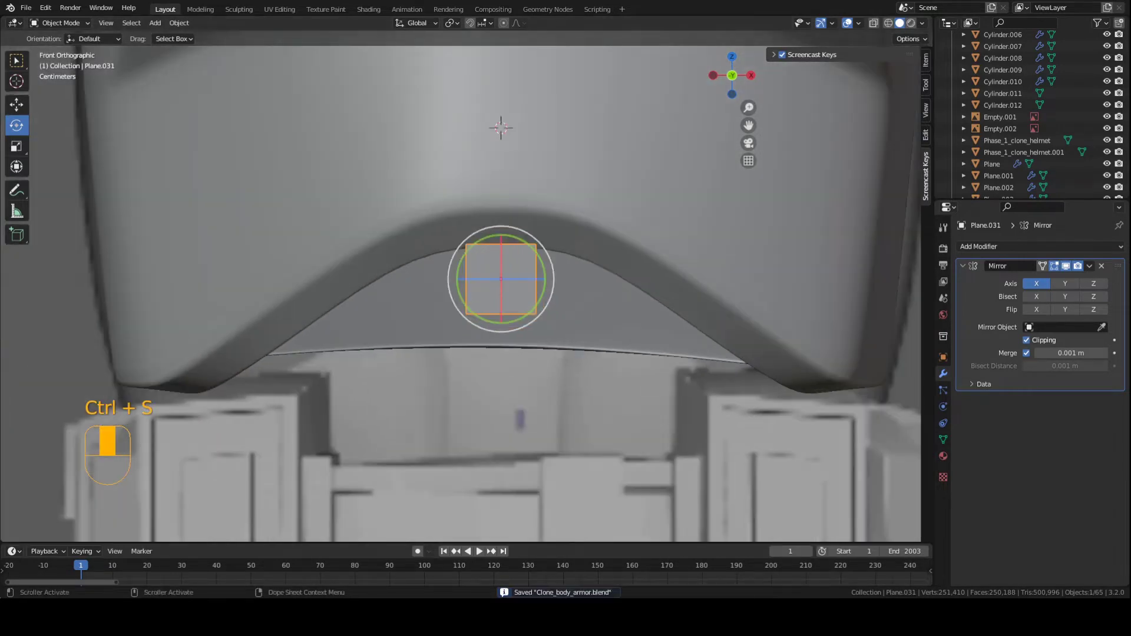
pyautogui.keyDown('shift'); pyautogui.moveTo(582, 302); pyautogui.dragTo(593, 196, button='middle'); pyautogui.keyUp('shift')
pyautogui.scroll(1, 593, 196)
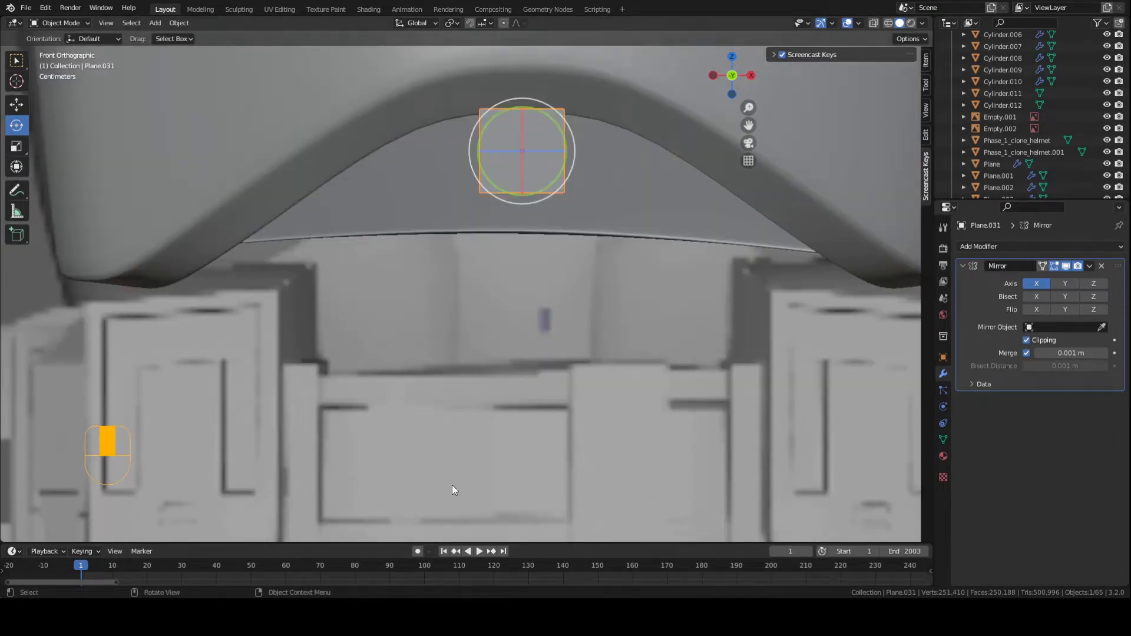
pyautogui.scroll(-3, 427, 383)
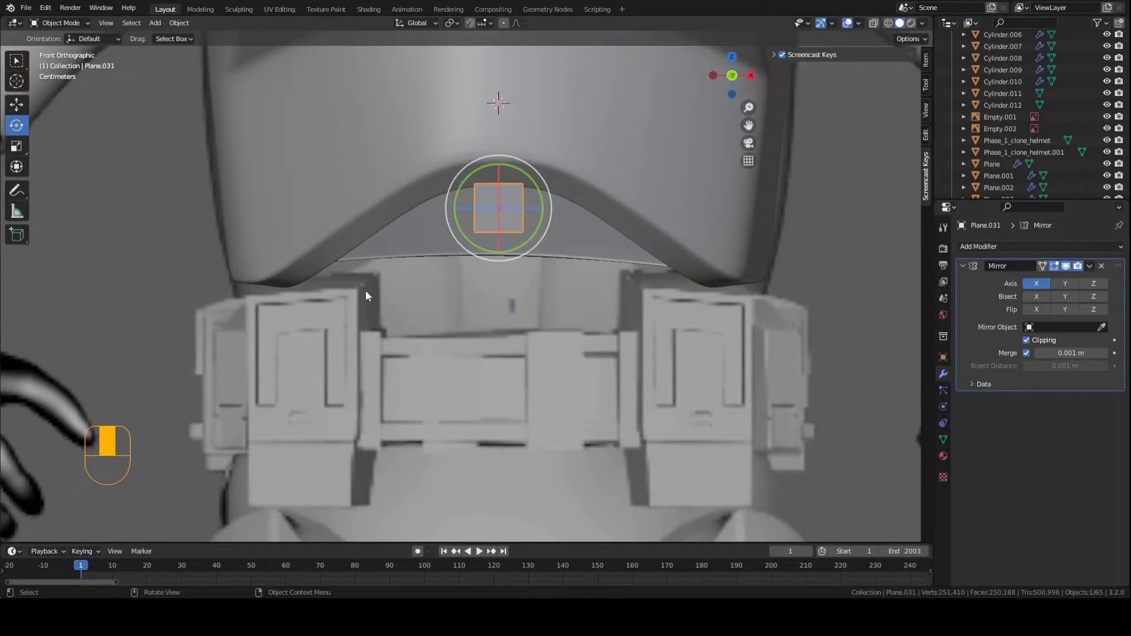
pyautogui.press('KP_3')
pyautogui.keyDown('shift'); pyautogui.moveTo(308, 252); pyautogui.dragTo(438, 273, button='middle'); pyautogui.keyUp('shift')
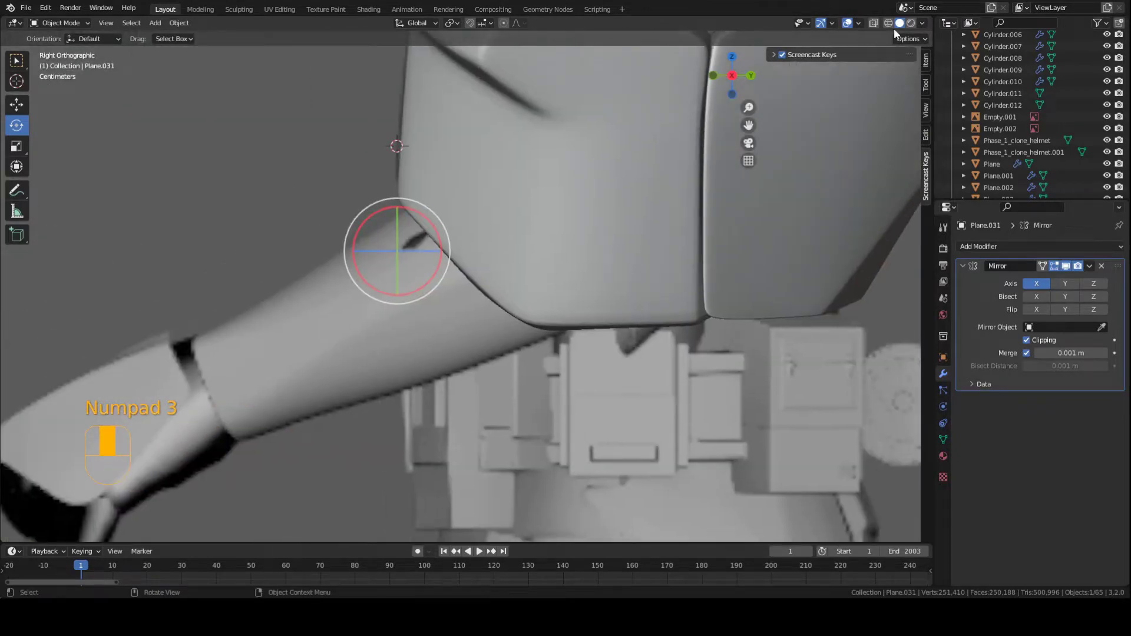
pyautogui.press('n')
pyautogui.press('n')
pyautogui.scroll(1, 740, 86)
pyautogui.moveTo(735, 85); pyautogui.dragTo(735, 83, button='middle')
pyautogui.click(734, 76)
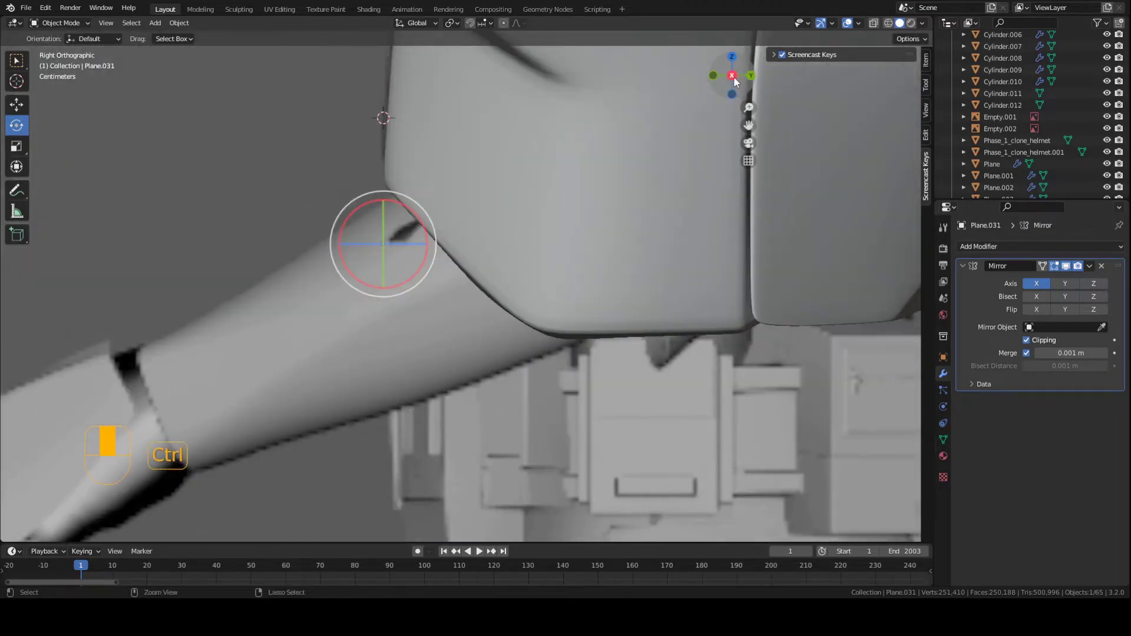
pyautogui.hotkey('ctrl', 's')
pyautogui.scroll(-4, 753, 84)
pyautogui.click(751, 76)
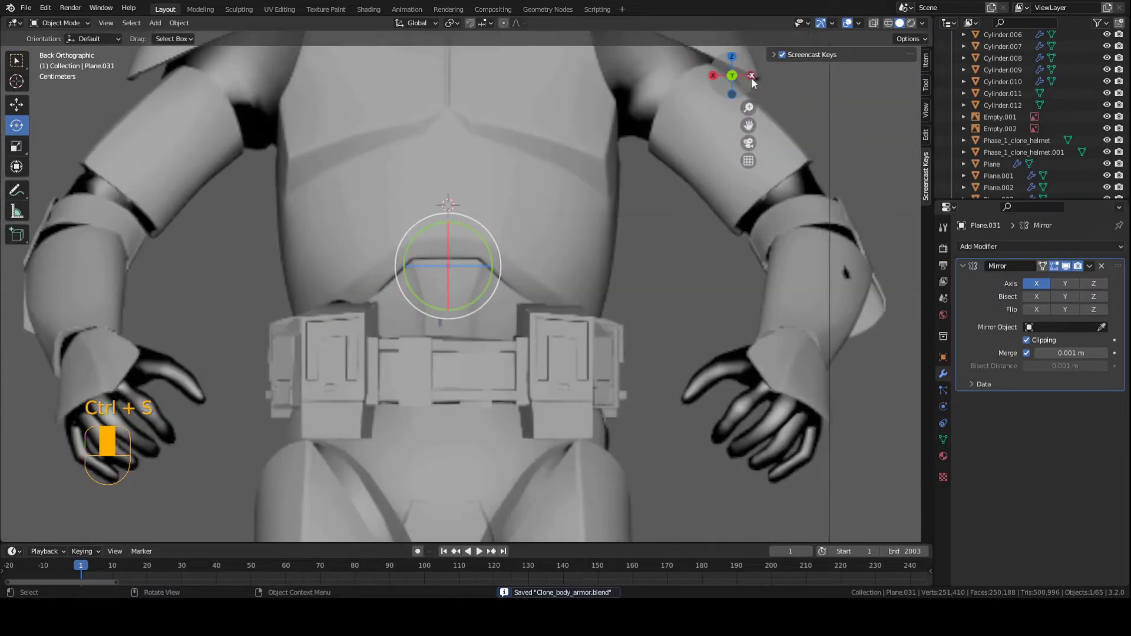
pyautogui.click(713, 79)
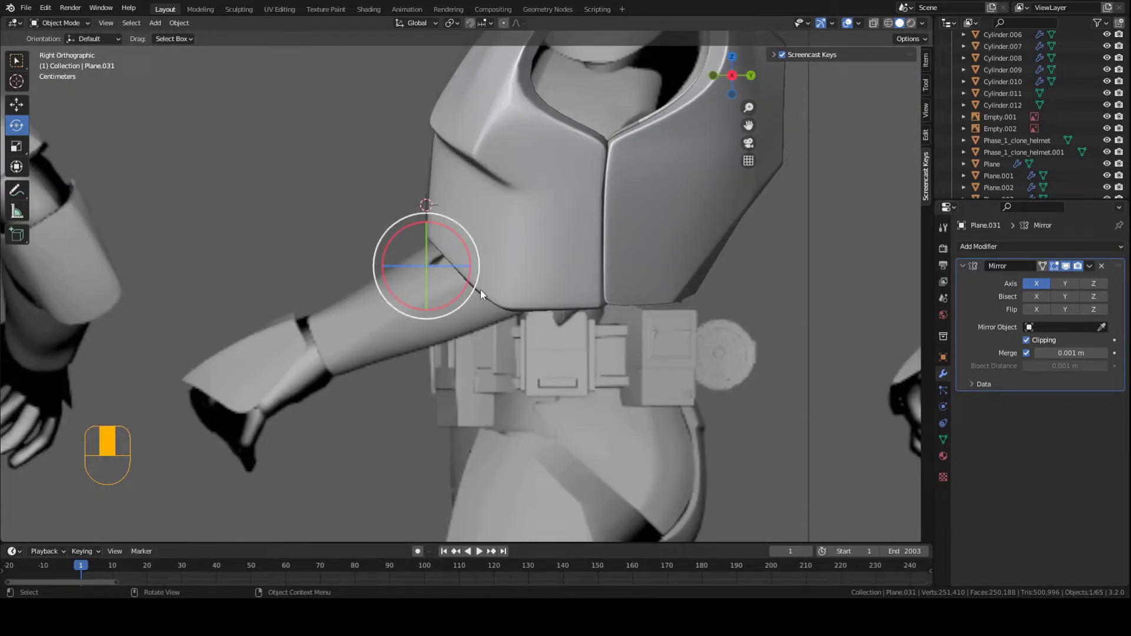
pyautogui.press('KP_3')
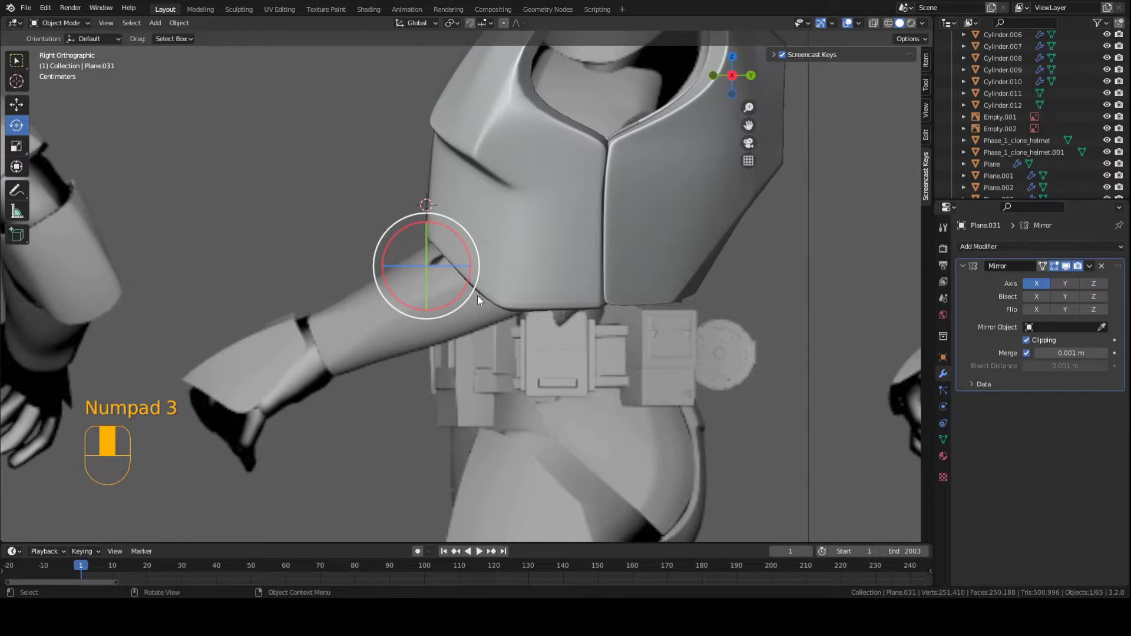
pyautogui.press('KP_1')
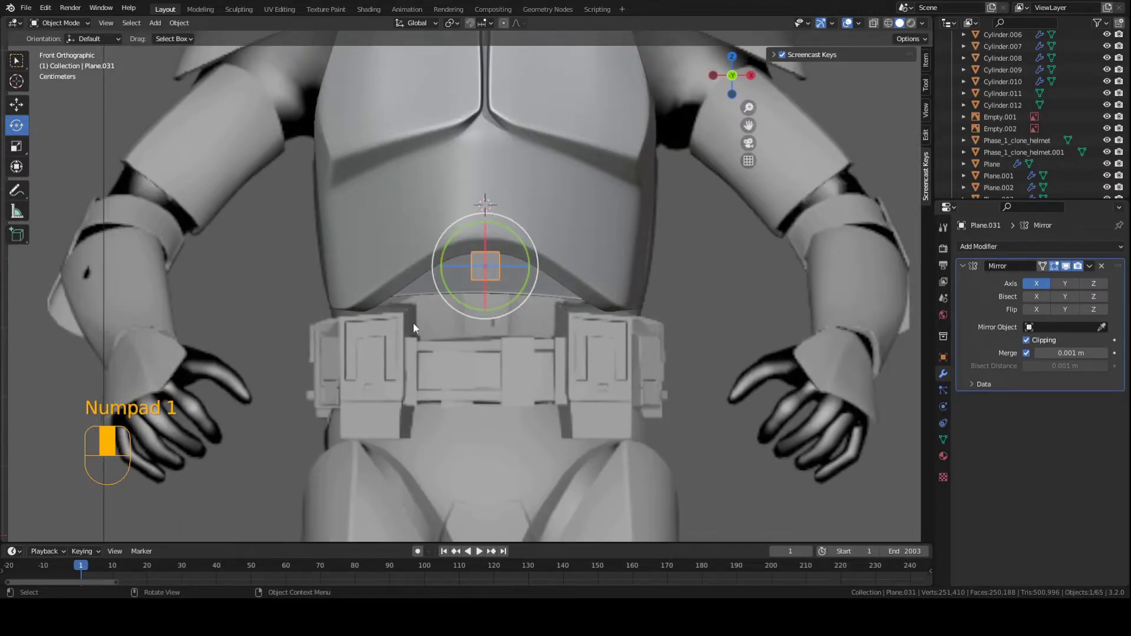
pyautogui.scroll(3, 413, 323)
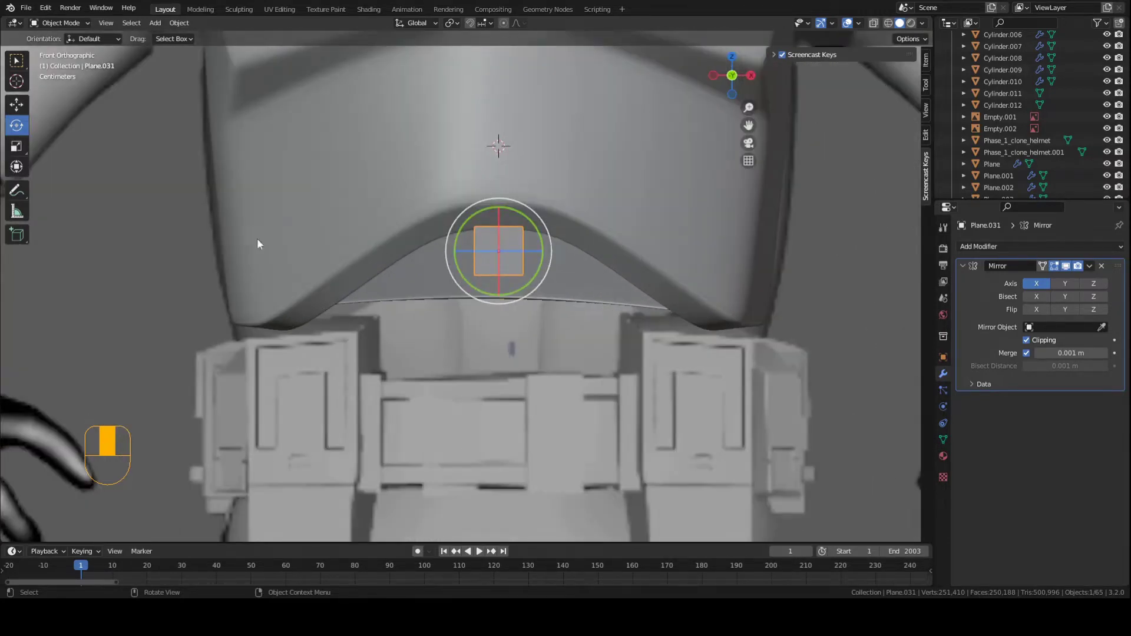
# - Enter Edit Mode and move the plane's bottom edge down about 0.084 m to the top of the belt in the reference
pyautogui.click(60, 22)
pyautogui.click(59, 49)
pyautogui.scroll(2, 529, 275)
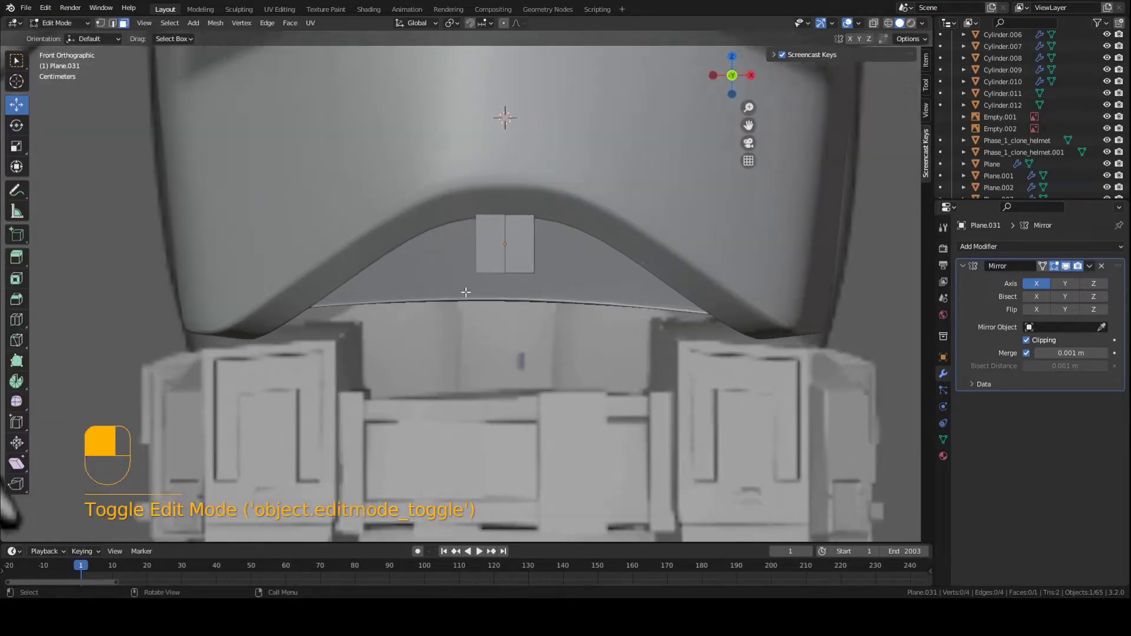
pyautogui.press('2')
pyautogui.click(529, 276)
pyautogui.hotkey('ctrl', 's')
pyautogui.scroll(-3, 527, 287)
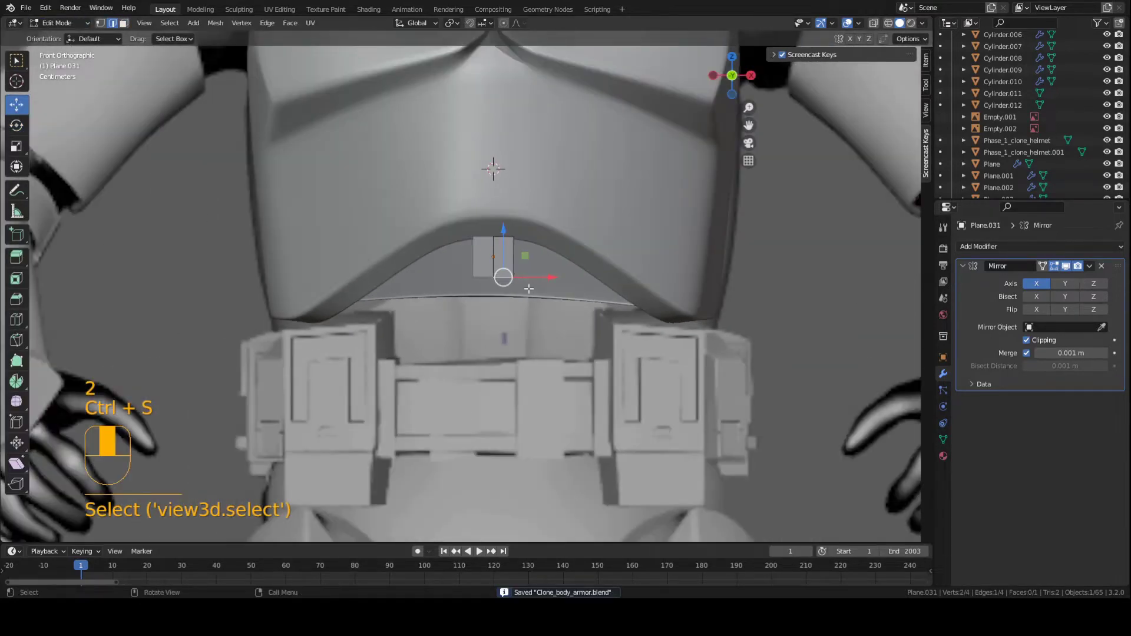
pyautogui.scroll(3, 529, 289)
pyautogui.press('g')
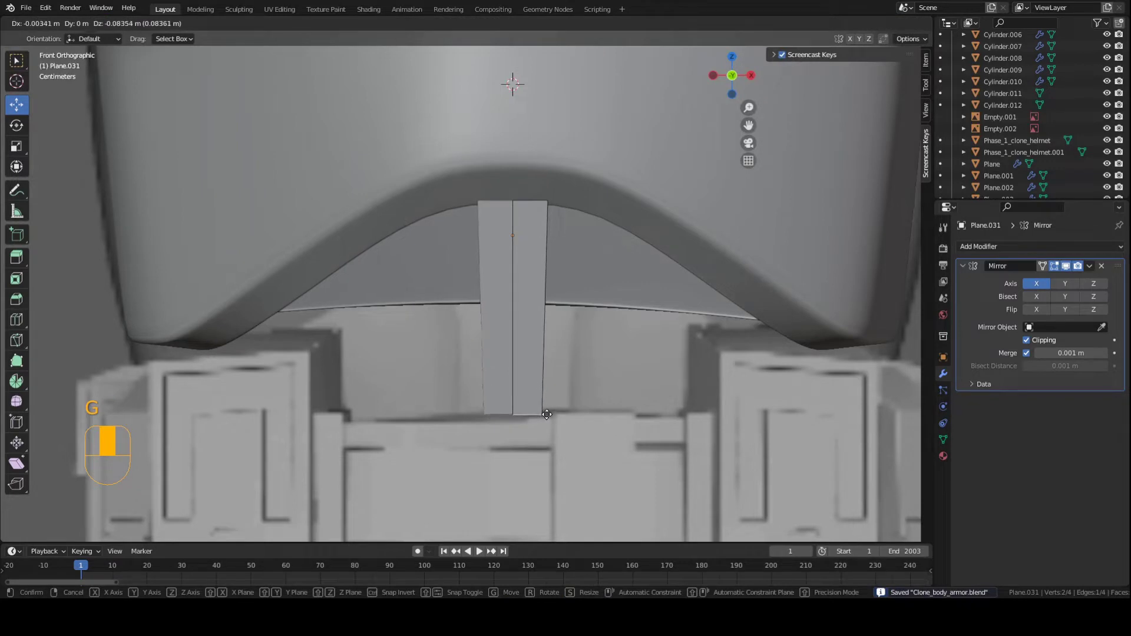
pyautogui.click(547, 414)
# - Move the plane's outer vertical edge outward about 0.016 m along X to widen the strip, and save the file
pyautogui.press('2')
pyautogui.click(552, 336)
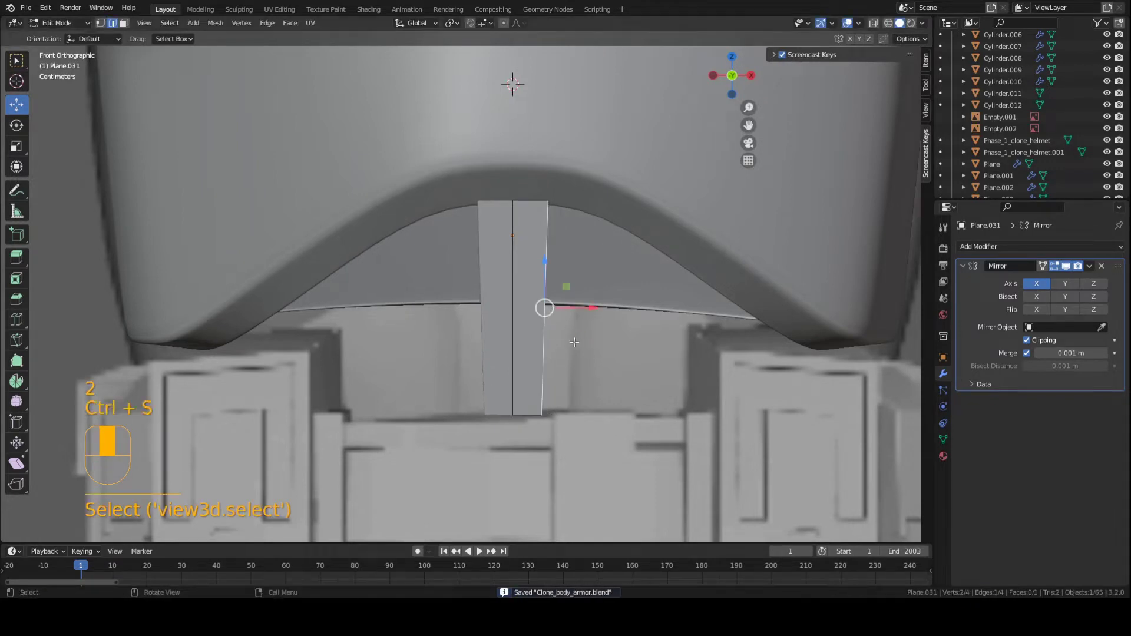
pyautogui.press('g')
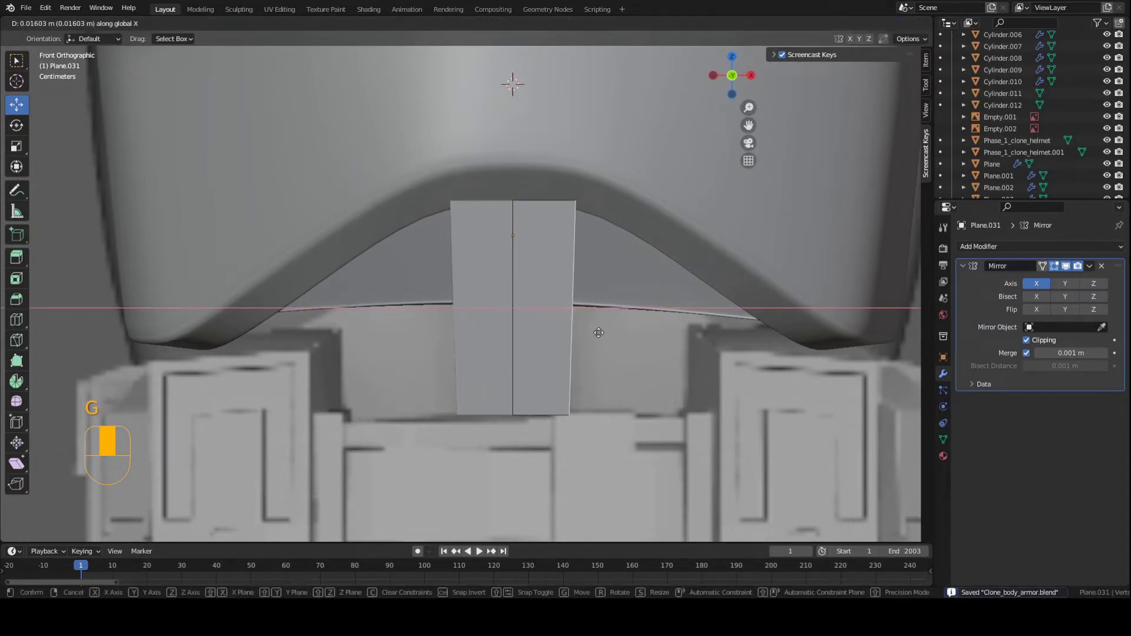
pyautogui.click(600, 336)
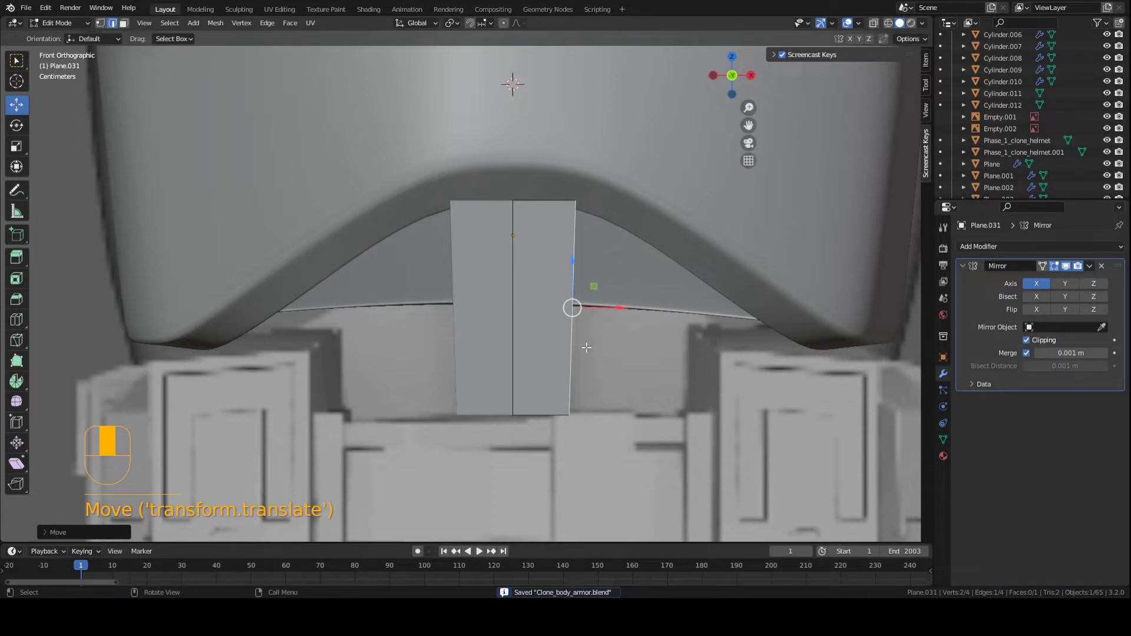
pyautogui.scroll(2, 586, 348)
pyautogui.press('g')
pyautogui.rightClick(650, 348)
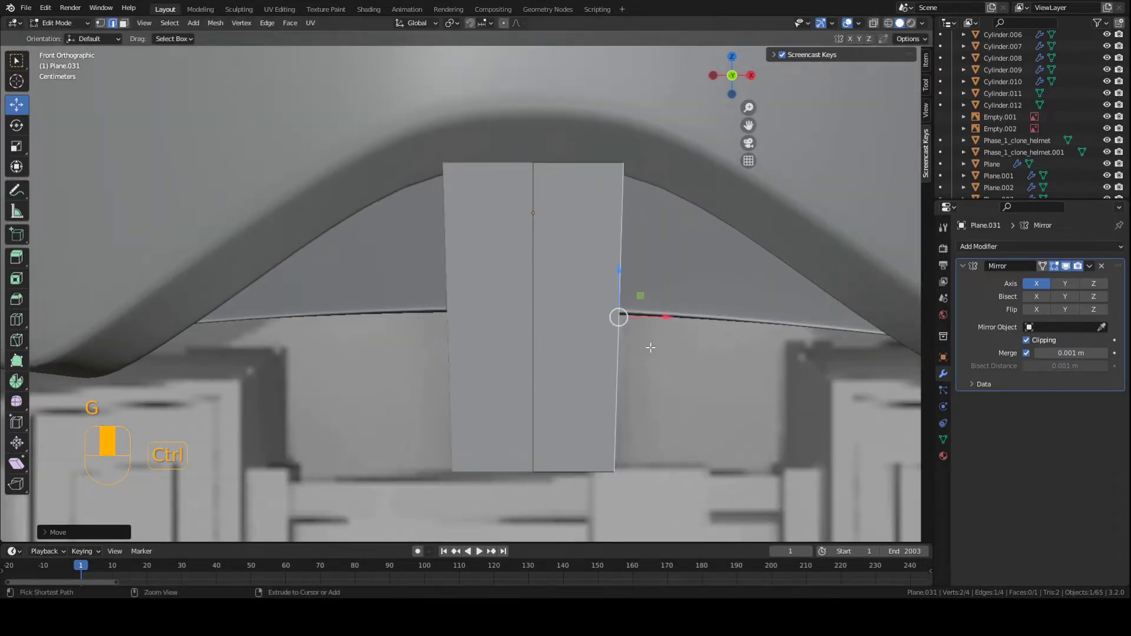
pyautogui.hotkey('ctrl', 's')
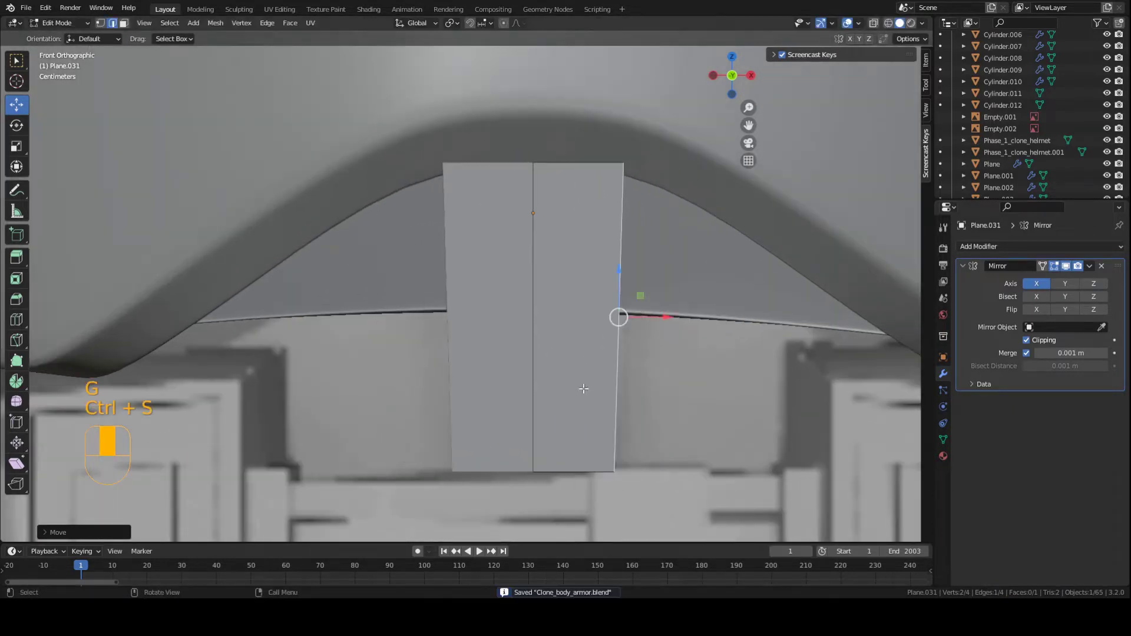
# - Select the whole plane and move it slightly back toward the chest armor in the right view, then save the file
pyautogui.click(557, 471)
pyautogui.press('KP_3')
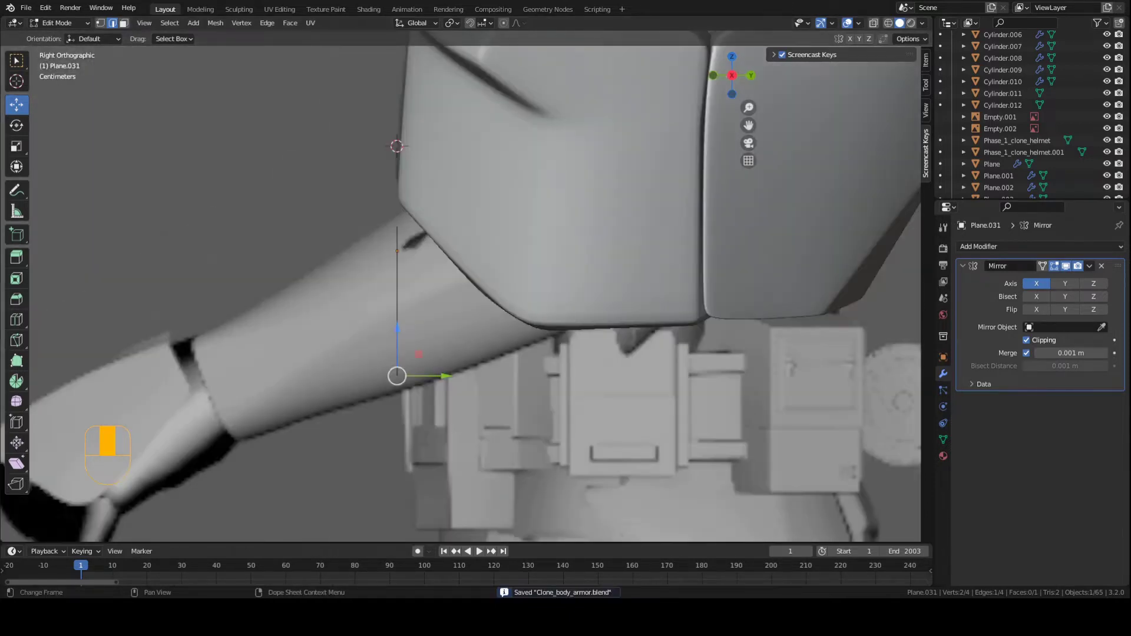
pyautogui.keyDown('shift'); pyautogui.moveTo(399, 334); pyautogui.dragTo(469, 347, button='middle'); pyautogui.keyUp('shift')
pyautogui.press('a')
pyautogui.press('g')
pyautogui.click(498, 356)
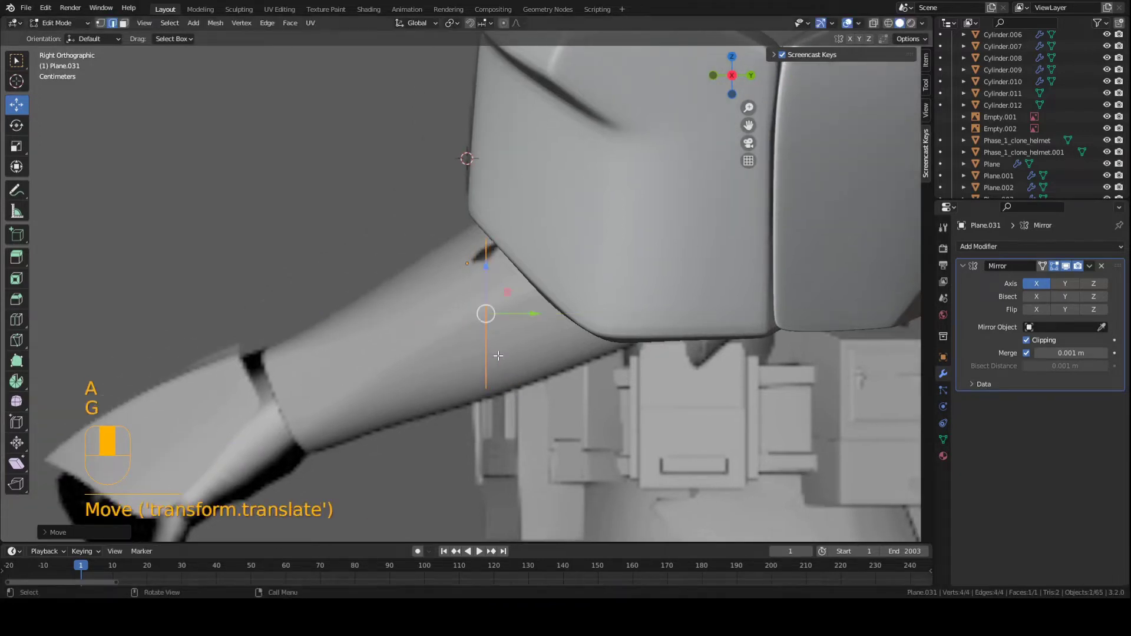
pyautogui.scroll(-2, 498, 356)
pyautogui.hotkey('ctrl', 's')
pyautogui.scroll(2, 344, 414)
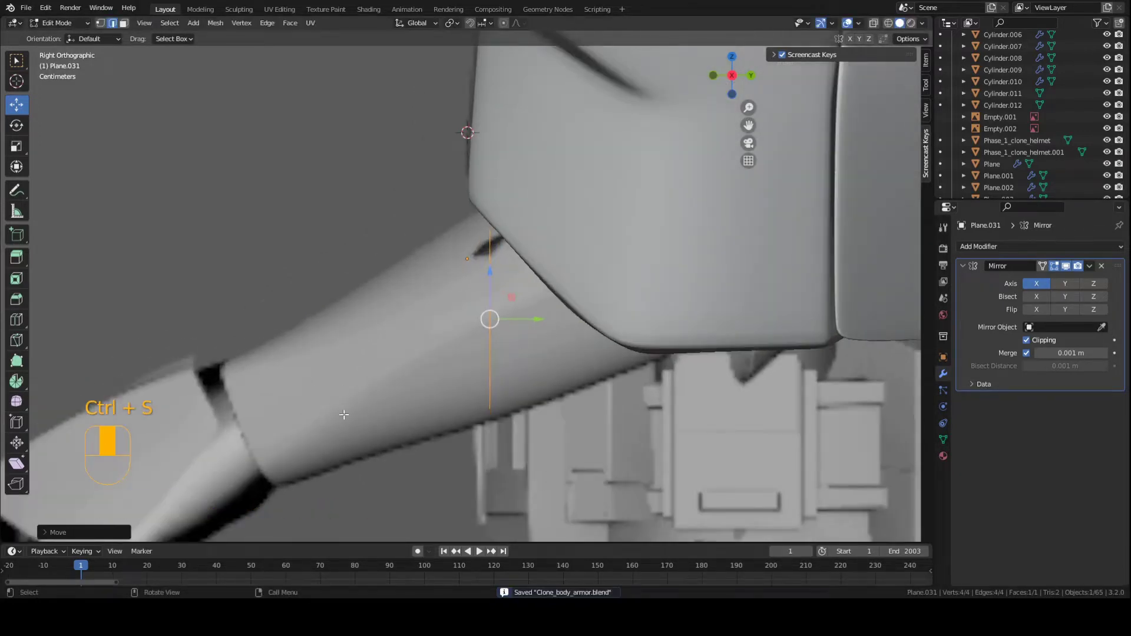
# - Move the whole plane further back along Y so it sits behind the chest armor's lower arch, and save the file
pyautogui.scroll(-2, 512, 355)
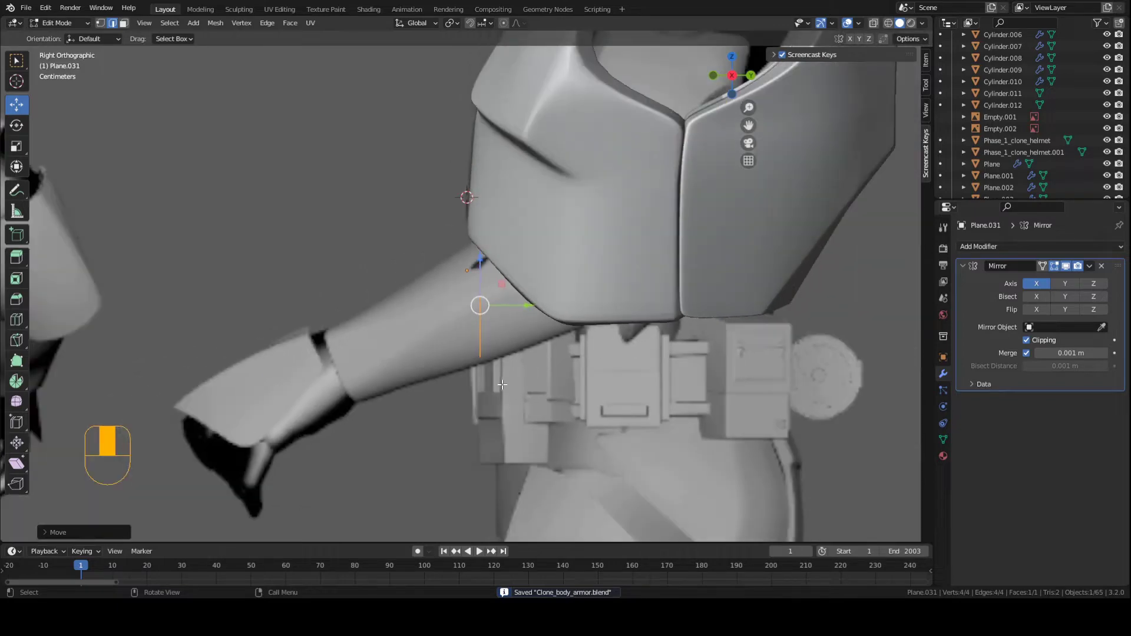
pyautogui.moveTo(496, 387); pyautogui.dragTo(547, 331, button='middle')
pyautogui.moveTo(629, 327); pyautogui.dragTo(556, 318, button='middle')
pyautogui.press('g')
pyautogui.press('y')
pyautogui.click(502, 271)
pyautogui.hotkey('ctrl', 's')
# - Move the strip's outer vertical edge slightly back along Y in the right view and save the file
pyautogui.keyDown('shift'); pyautogui.moveTo(556, 318); pyautogui.dragTo(405, 399, button='middle'); pyautogui.keyUp('shift')
pyautogui.scroll(-3, 413, 471)
pyautogui.scroll(3, 422, 466)
pyautogui.keyDown('shift'); pyautogui.moveTo(406, 398); pyautogui.dragTo(459, 341, button='middle'); pyautogui.keyUp('shift')
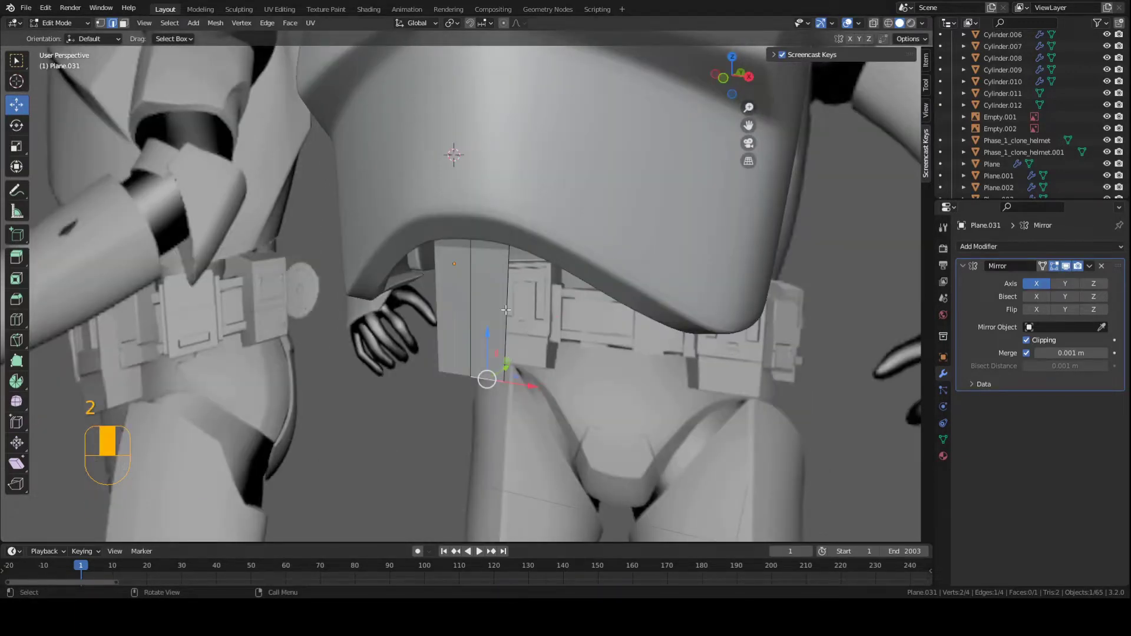
pyautogui.click(506, 310)
pyautogui.scroll(3, 512, 310)
pyautogui.hotkey('ctrl', 's')
pyautogui.moveTo(553, 311); pyautogui.dragTo(504, 322, button='middle')
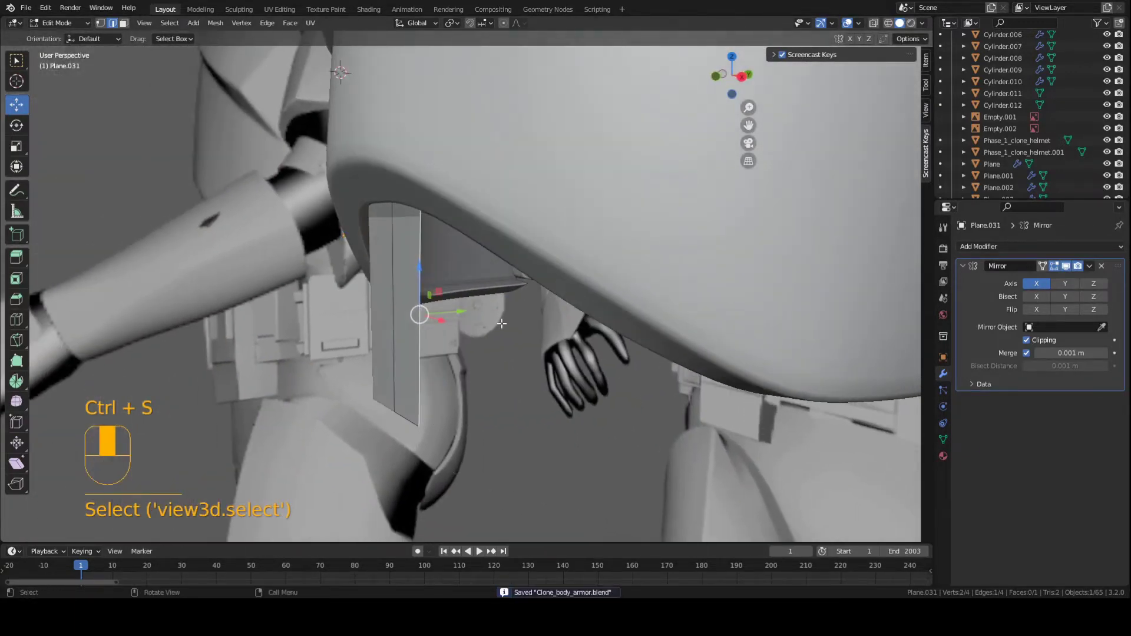
pyautogui.press('KP_3')
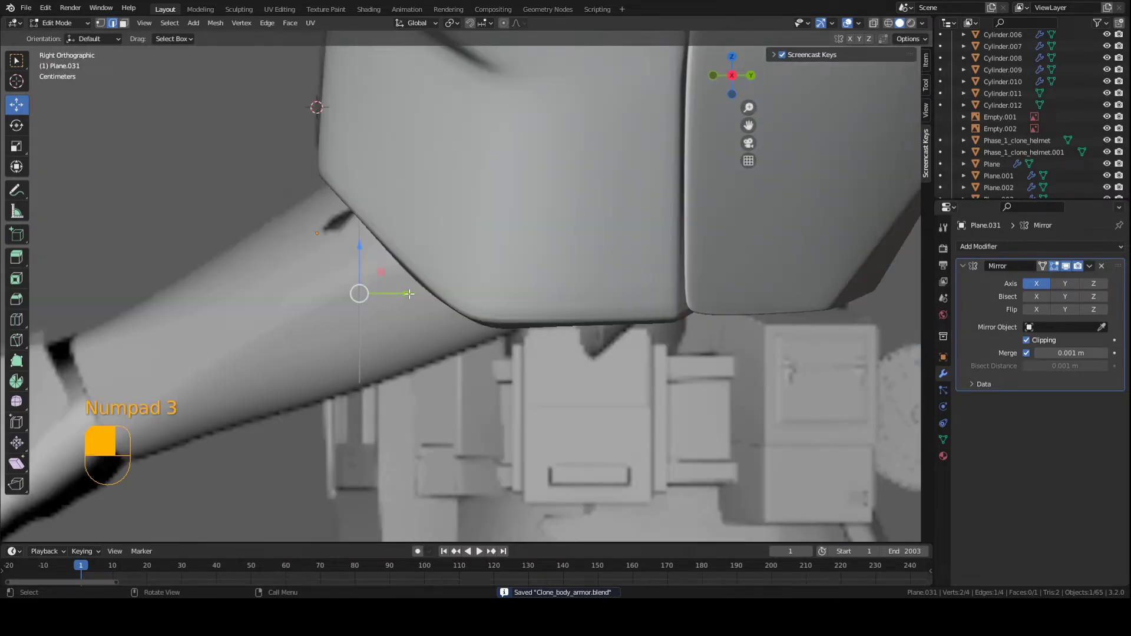
pyautogui.moveTo(409, 293); pyautogui.dragTo(417, 293)
pyautogui.moveTo(427, 298); pyautogui.dragTo(439, 261, button='middle')
pyautogui.hotkey('ctrl', 's')
# - Extrude the strip's outer vertical edge backward along Y and adjust the new edge's depth along Y
pyautogui.press('e')
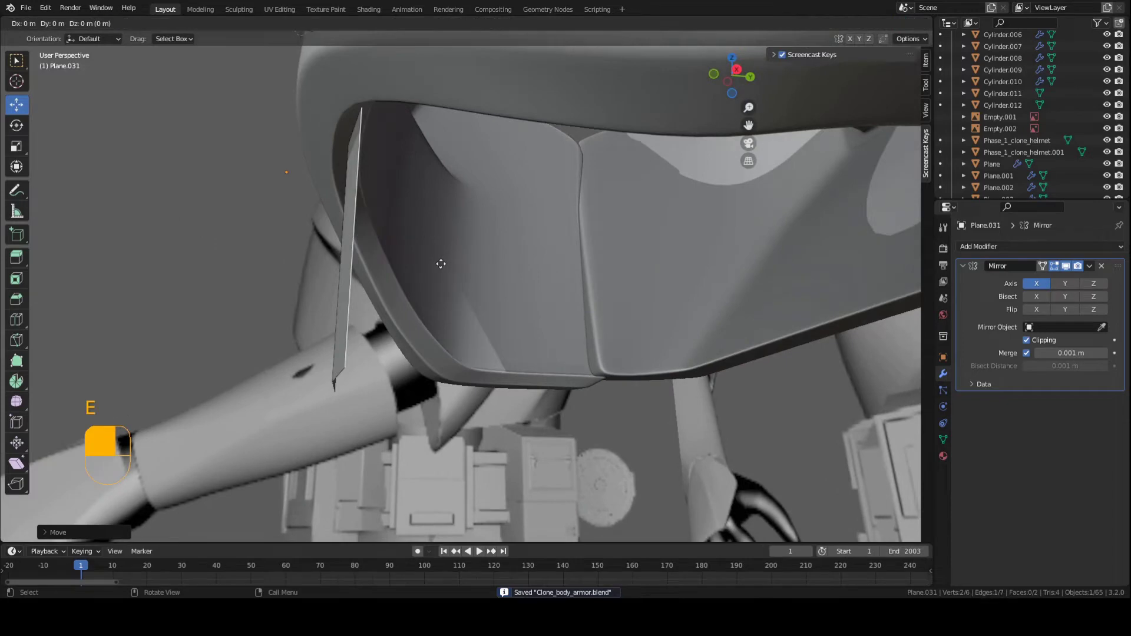
pyautogui.press('y')
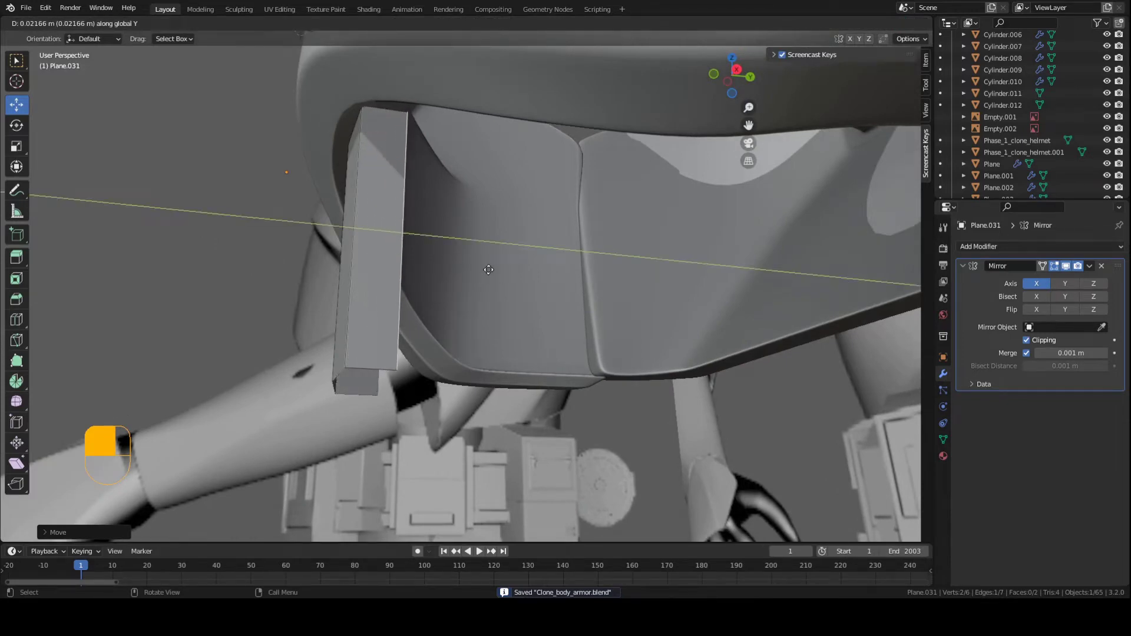
pyautogui.click(469, 263)
pyautogui.moveTo(470, 263); pyautogui.dragTo(300, 252, button='middle')
pyautogui.press('g')
pyautogui.press('y')
pyautogui.click(422, 249)
pyautogui.press('KP_1')
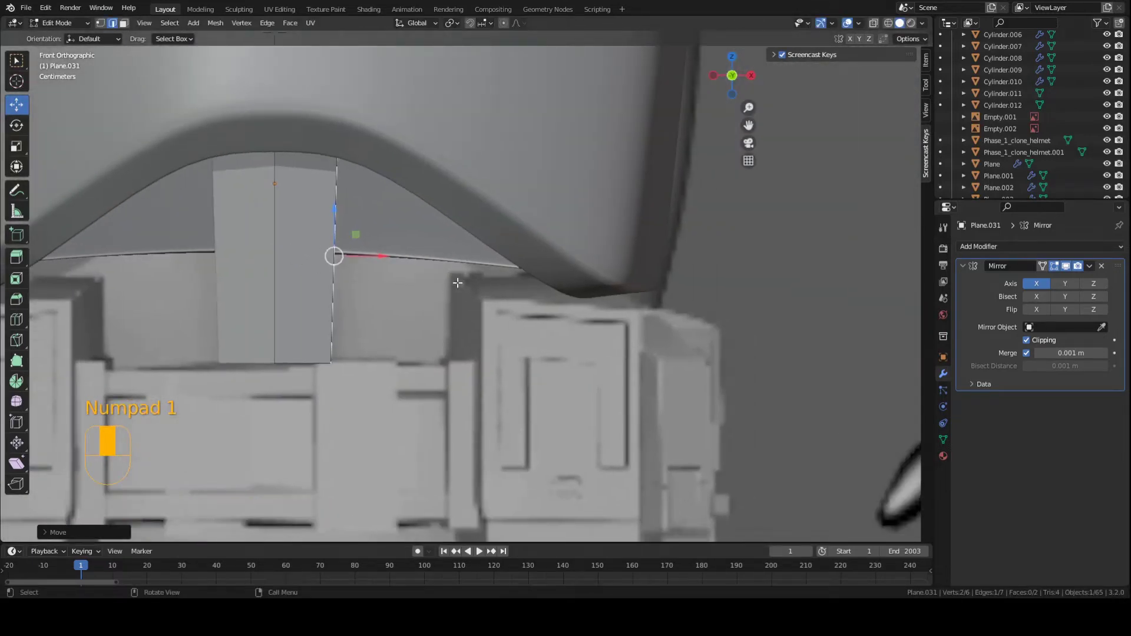
pyautogui.scroll(-3, 535, 333)
pyautogui.scroll(5, 320, 280)
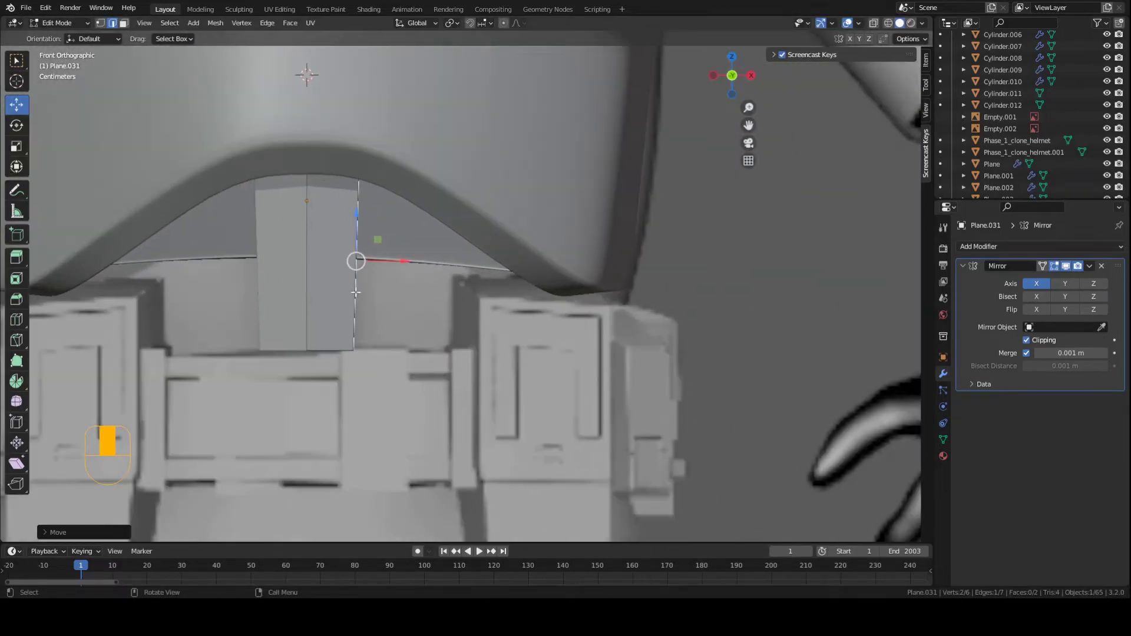
# - Extrude the plate's outer vertical edge outward along X to form a wide side panel
pyautogui.moveTo(320, 280); pyautogui.dragTo(283, 277, button='middle')
pyautogui.press('e')
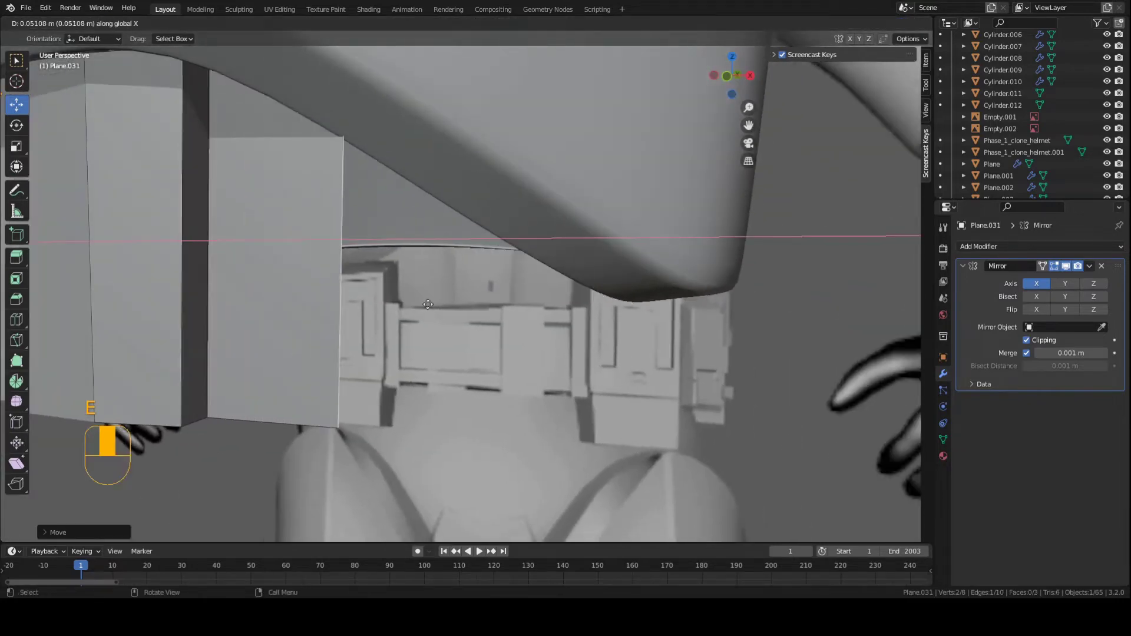
pyautogui.click(705, 353)
pyautogui.moveTo(705, 354); pyautogui.dragTo(421, 288, button='middle')
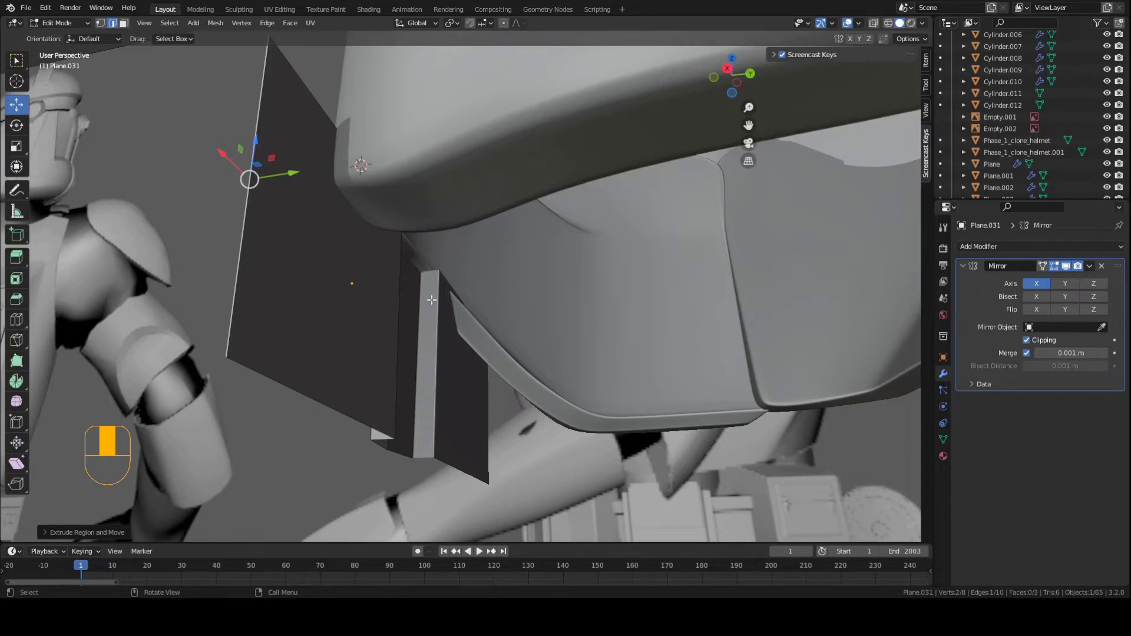
# - Move the new outer edge back along Y in the right view so the panel wraps under the chest armor, and save the file
pyautogui.press('KP_3')
pyautogui.scroll(-1, 385, 297)
pyautogui.press('g')
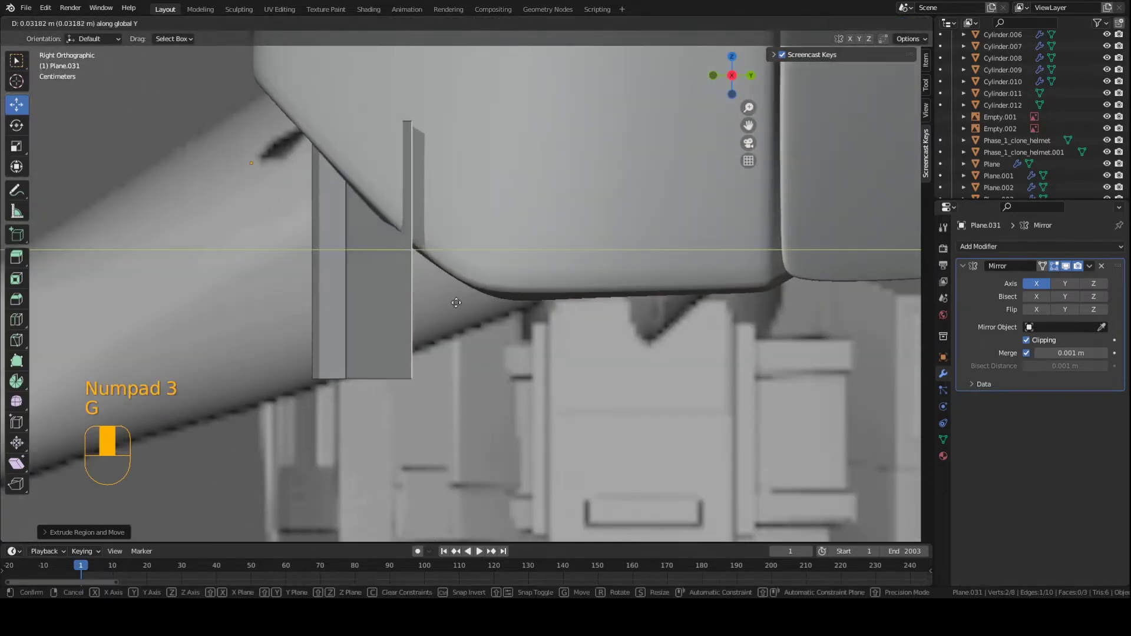
pyautogui.click(538, 300)
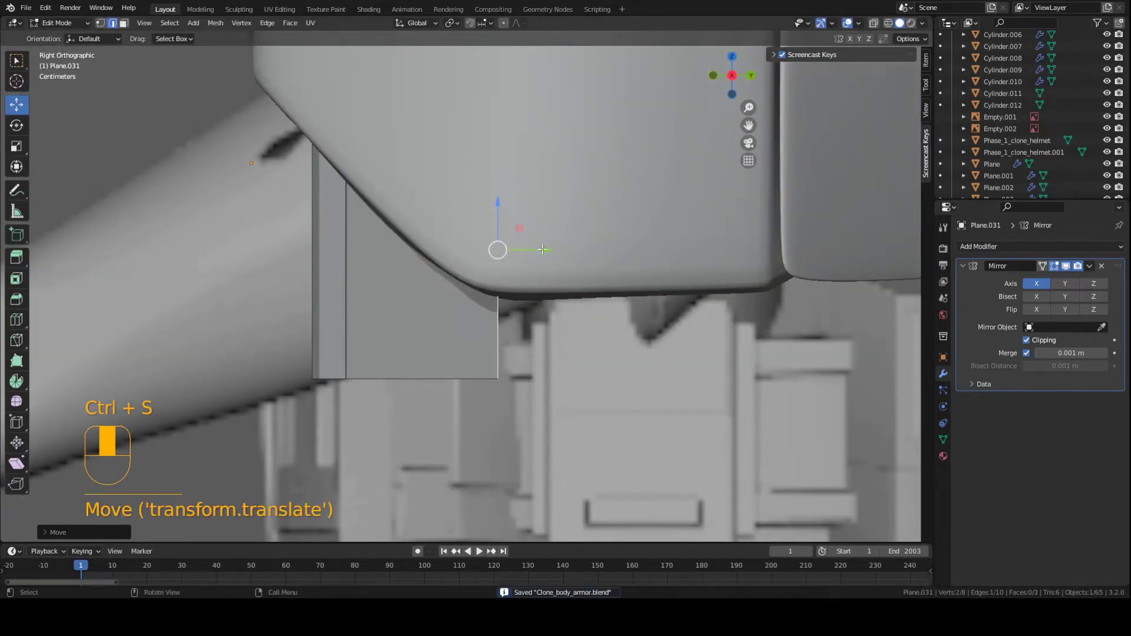
pyautogui.moveTo(542, 250)
pyautogui.mouseDown()
pyautogui.moveTo(533, 250)
pyautogui.moveTo(559, 249)
pyautogui.moveTo(439, 256)
pyautogui.moveTo(538, 256)
pyautogui.mouseUp()
pyautogui.hotkey('ctrl', 's')
# - Extrude the outer edge backward along Y, adjust it to the seam between chest and back armor, and save the file
pyautogui.moveTo(537, 256); pyautogui.dragTo(310, 231, button='middle')
pyautogui.moveTo(253, 298); pyautogui.dragTo(300, 180, button='middle')
pyautogui.moveTo(301, 179)
pyautogui.keyDown('shift'); pyautogui.mouseDown(button='middle')
pyautogui.moveTo(406, 228)
pyautogui.moveTo(397, 268)
pyautogui.moveTo(424, 243)
pyautogui.moveTo(291, 188)
pyautogui.mouseUp(button='middle'); pyautogui.keyUp('shift')
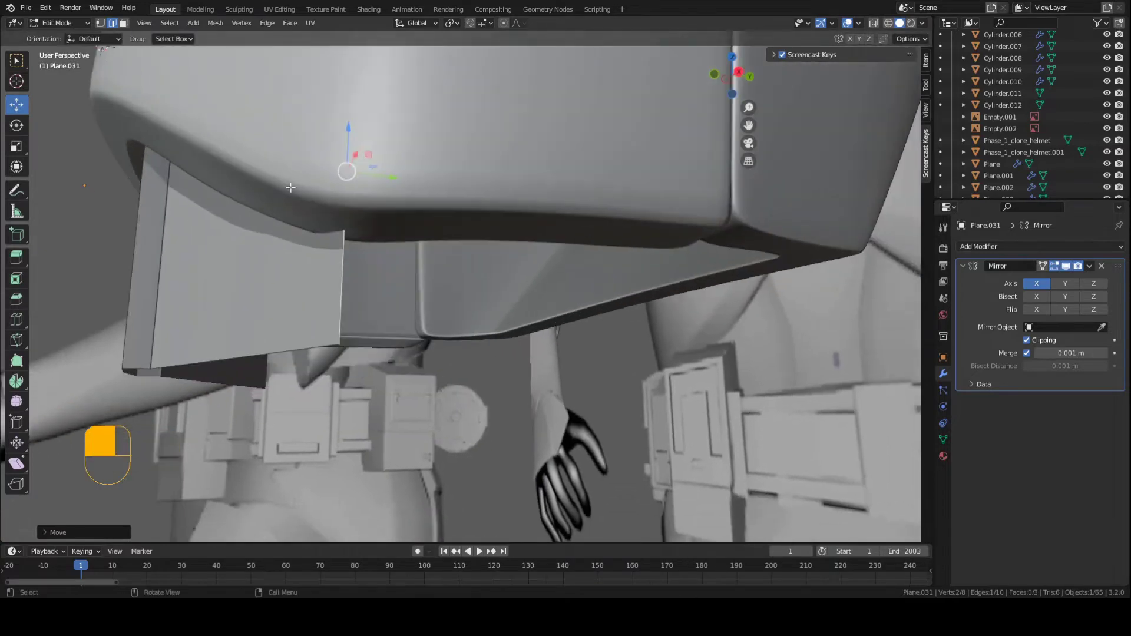
pyautogui.scroll(-4, 347, 247)
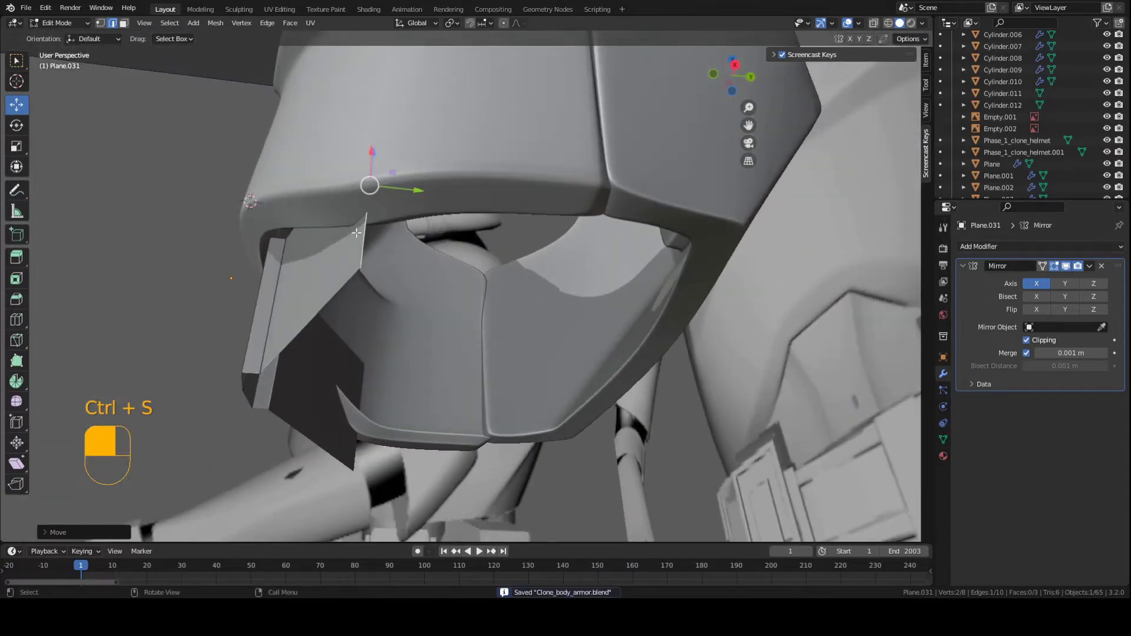
pyautogui.press('y')
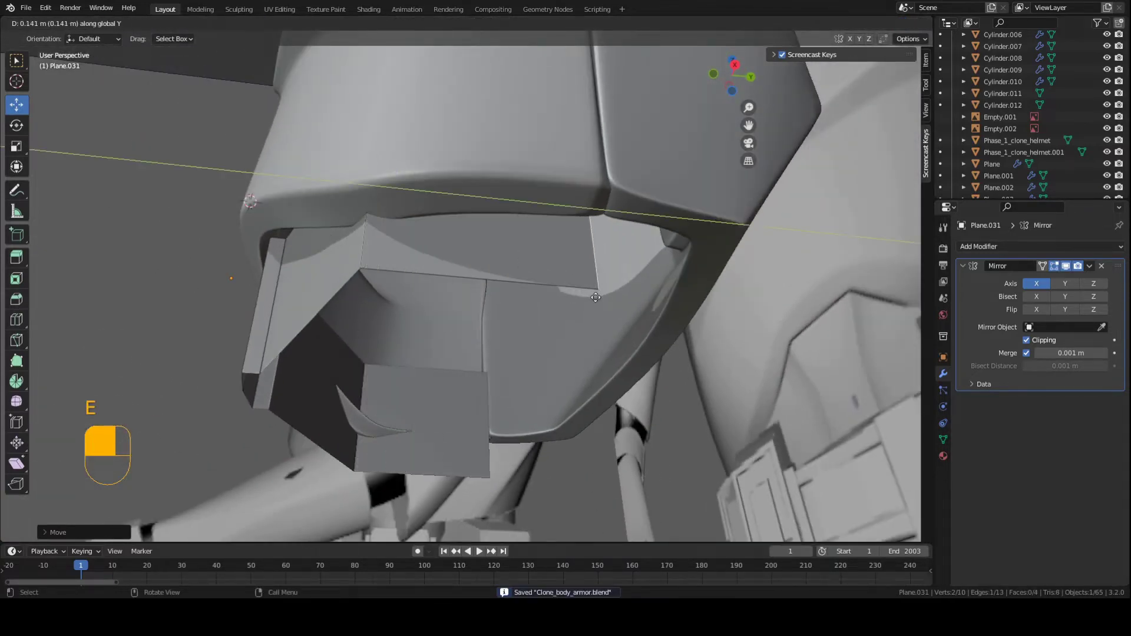
pyautogui.click(612, 297)
pyautogui.moveTo(612, 296); pyautogui.dragTo(218, 565, button='middle')
pyautogui.press('g')
pyautogui.middleClick(459, 272)
pyautogui.click(453, 271)
pyautogui.hotkey('ctrl', 's')
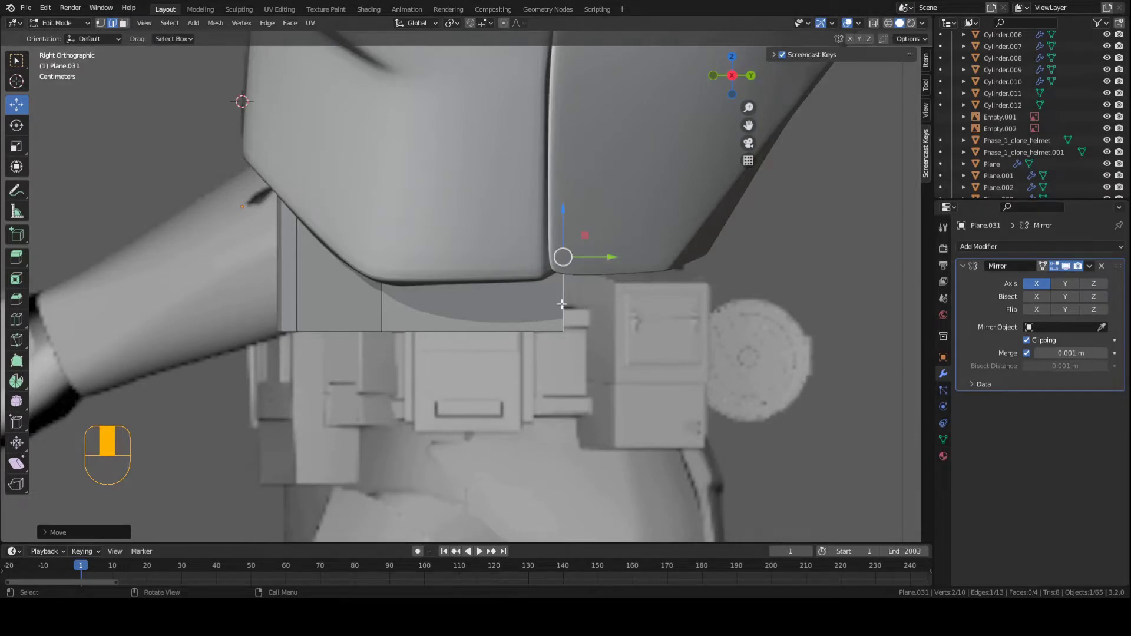
# - Extrude the rearmost edge further backward along Y under the back armor
pyautogui.scroll(2, 663, 331)
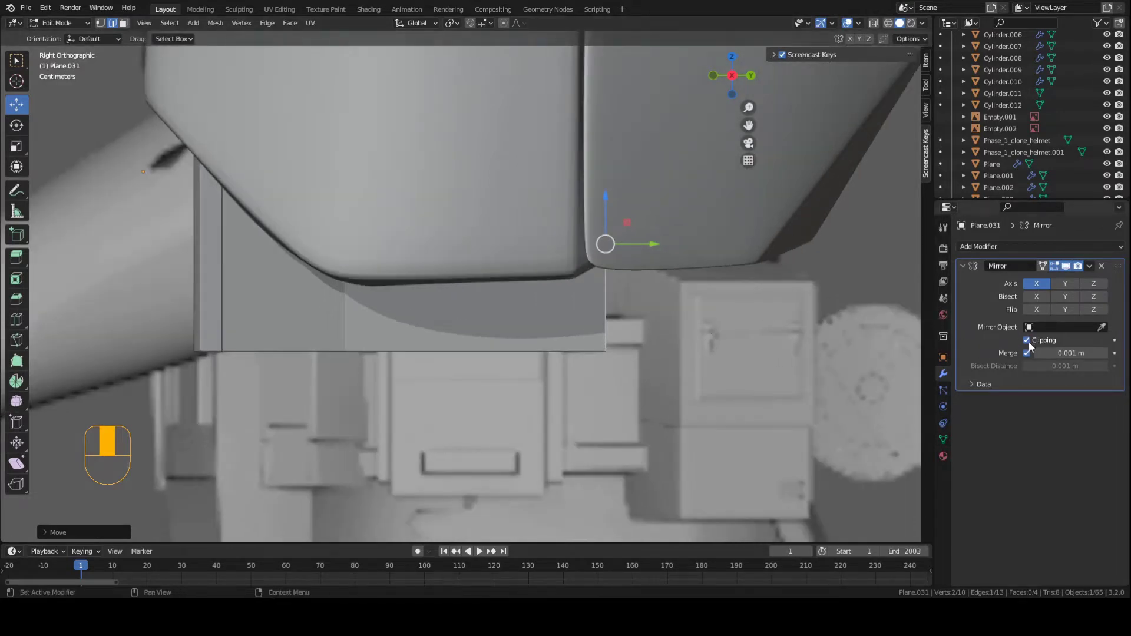
pyautogui.keyDown('shift'); pyautogui.moveTo(542, 287); pyautogui.dragTo(592, 262, button='middle'); pyautogui.keyUp('shift')
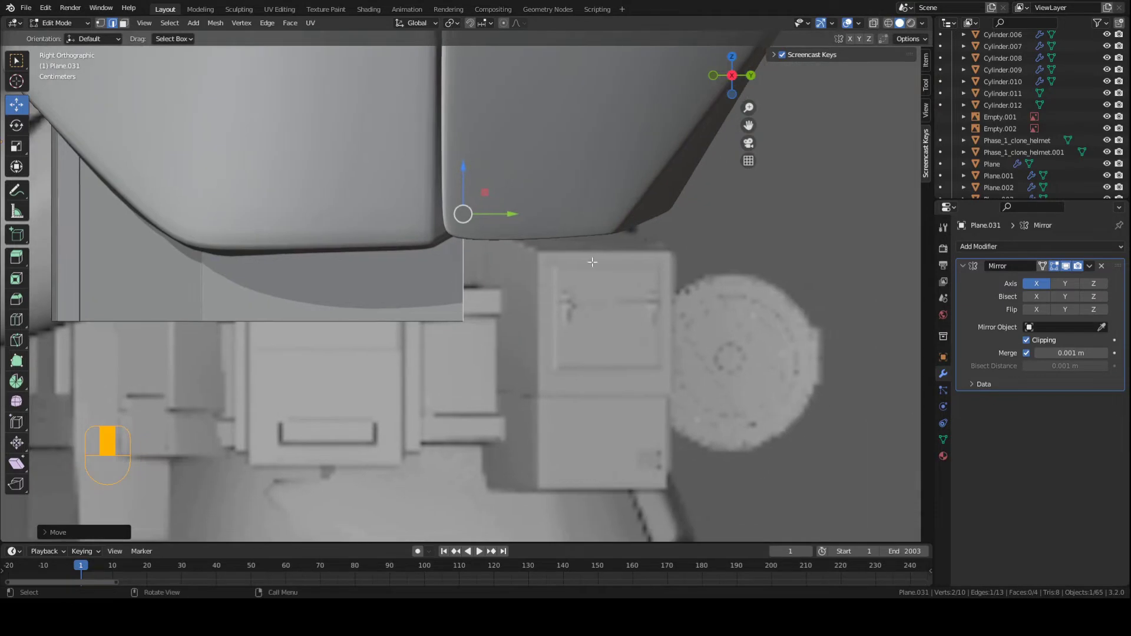
pyautogui.moveTo(477, 306); pyautogui.dragTo(506, 285, button='middle')
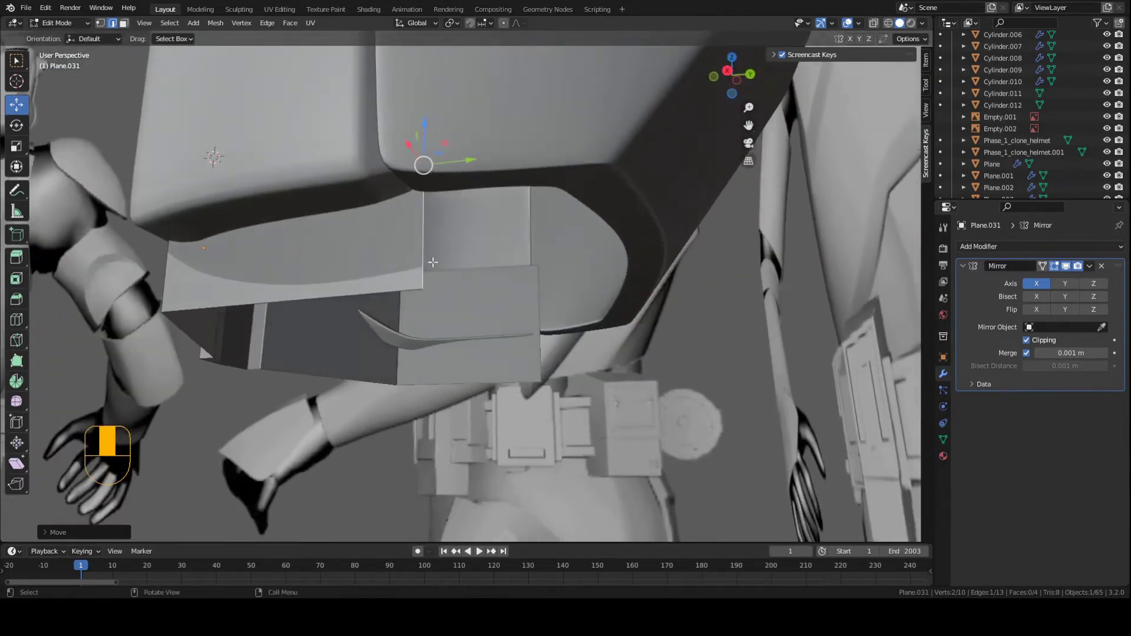
pyautogui.press('e')
pyautogui.click(604, 292)
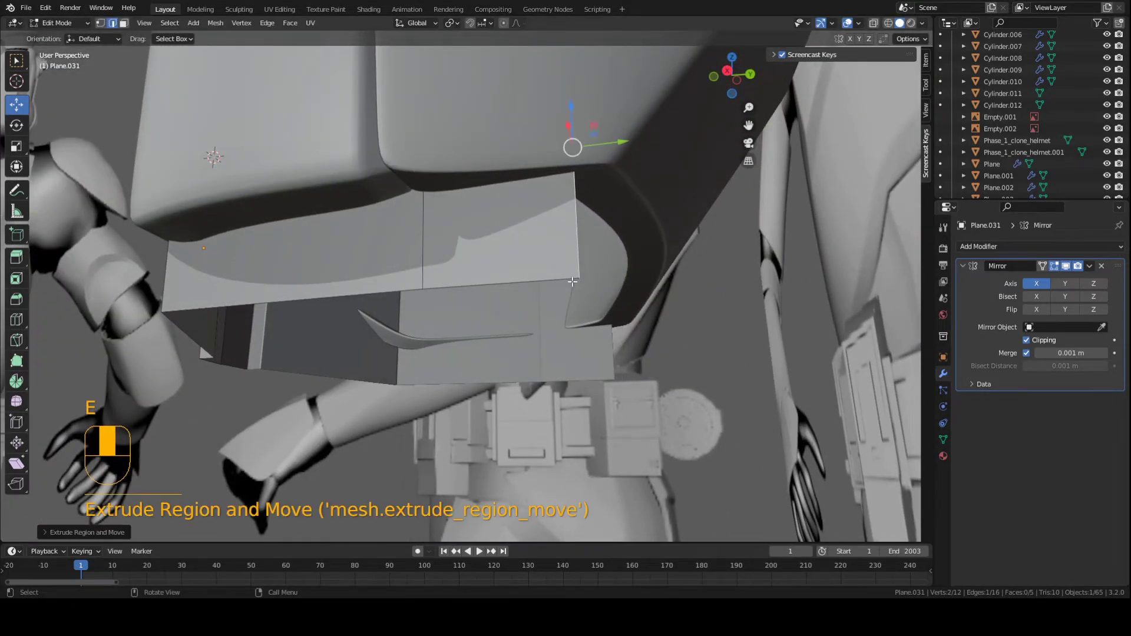
# - Reposition the new rear edge, shift it slightly along X to fit inside the back armor's rim, and save the file
pyautogui.moveTo(580, 279); pyautogui.dragTo(399, 232, button='middle')
pyautogui.press('g')
pyautogui.click(404, 240)
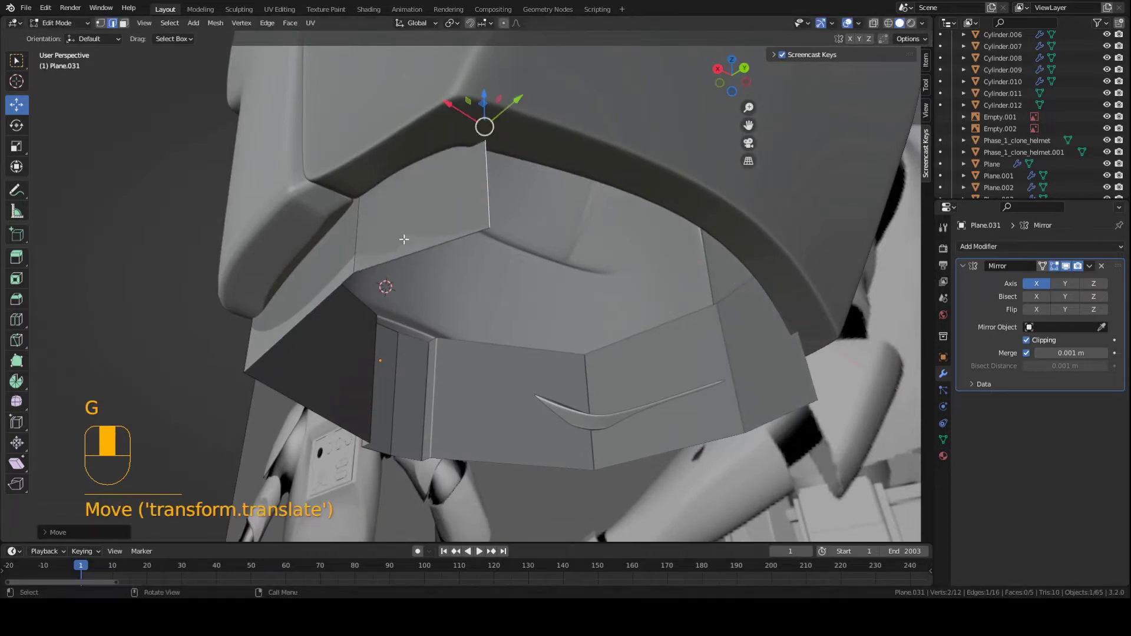
pyautogui.moveTo(445, 109); pyautogui.dragTo(442, 121)
pyautogui.keyDown('shift'); pyautogui.moveTo(442, 121); pyautogui.dragTo(360, 117, button='middle'); pyautogui.keyUp('shift')
pyautogui.hotkey('ctrl', 's')
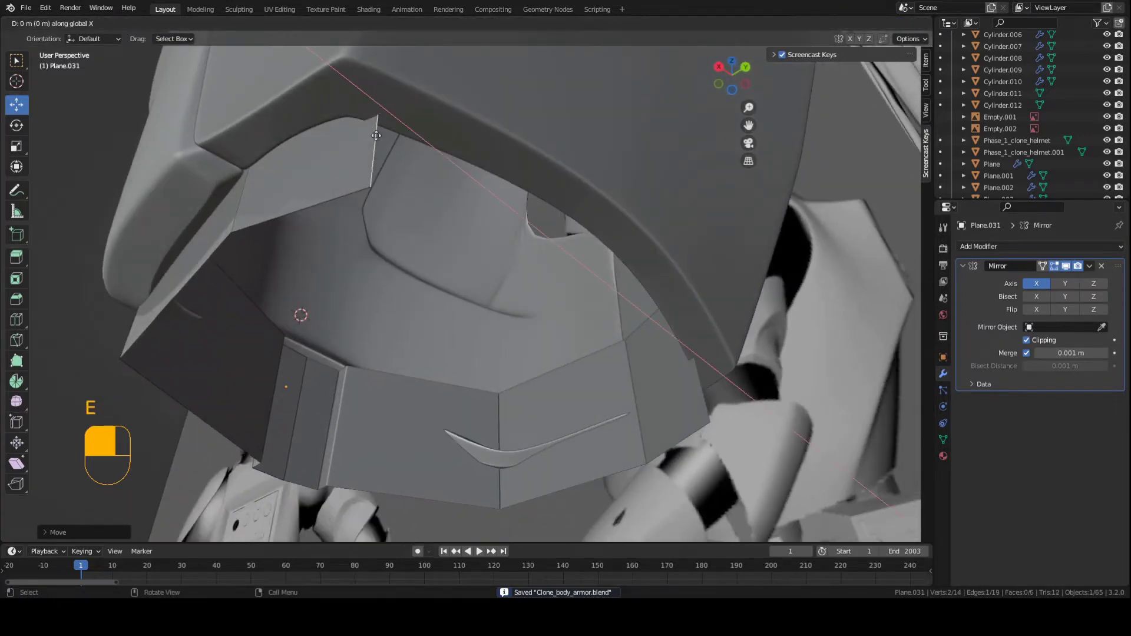
# - Extrude the rear corner edge inward along X toward the centre of the back, move the new edge back along Y, and save
pyautogui.moveTo(376, 136); pyautogui.dragTo(610, 240)
pyautogui.moveTo(457, 235); pyautogui.dragTo(510, 243, button='middle')
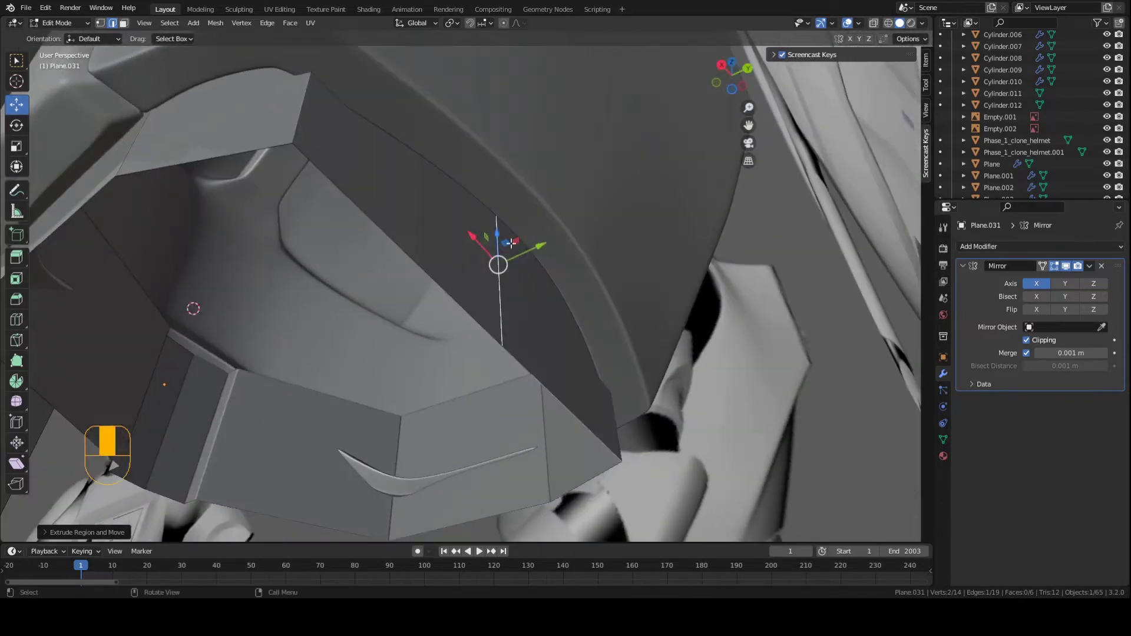
pyautogui.moveTo(547, 248); pyautogui.dragTo(577, 219)
pyautogui.scroll(-2, 400, 177)
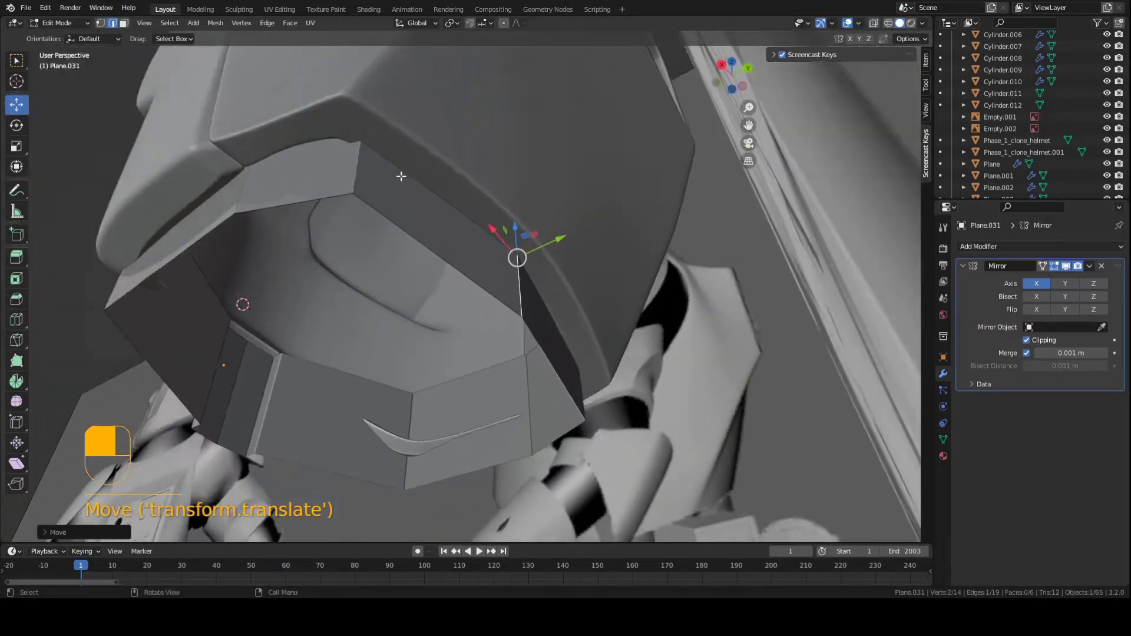
pyautogui.moveTo(399, 177); pyautogui.dragTo(437, 215, button='middle')
pyautogui.scroll(-2, 353, 214)
pyautogui.hotkey('ctrl', 's')
# - Switch the abdomen plate to Object Mode and add a Subdivision Surface modifier
pyautogui.moveTo(354, 215)
pyautogui.mouseDown(button='middle')
pyautogui.moveTo(504, 204)
pyautogui.moveTo(419, 218)
pyautogui.moveTo(333, 209)
pyautogui.mouseUp(button='middle')
pyautogui.scroll(2, 333, 210)
pyautogui.moveTo(353, 248); pyautogui.dragTo(392, 231, button='middle')
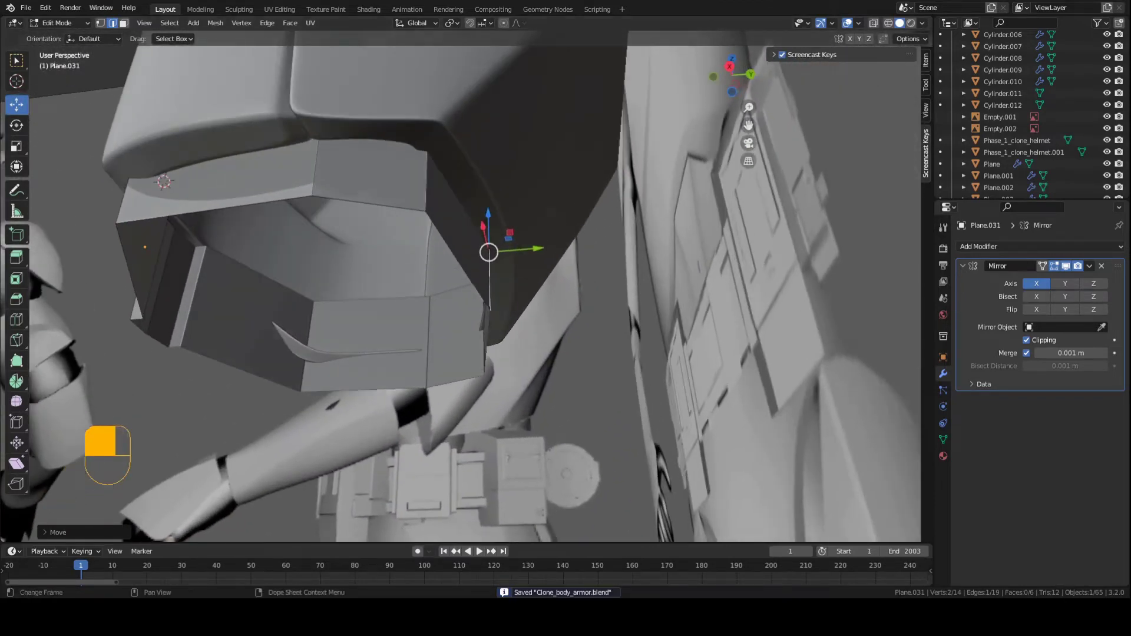
pyautogui.moveTo(488, 252); pyautogui.dragTo(477, 261, button='middle')
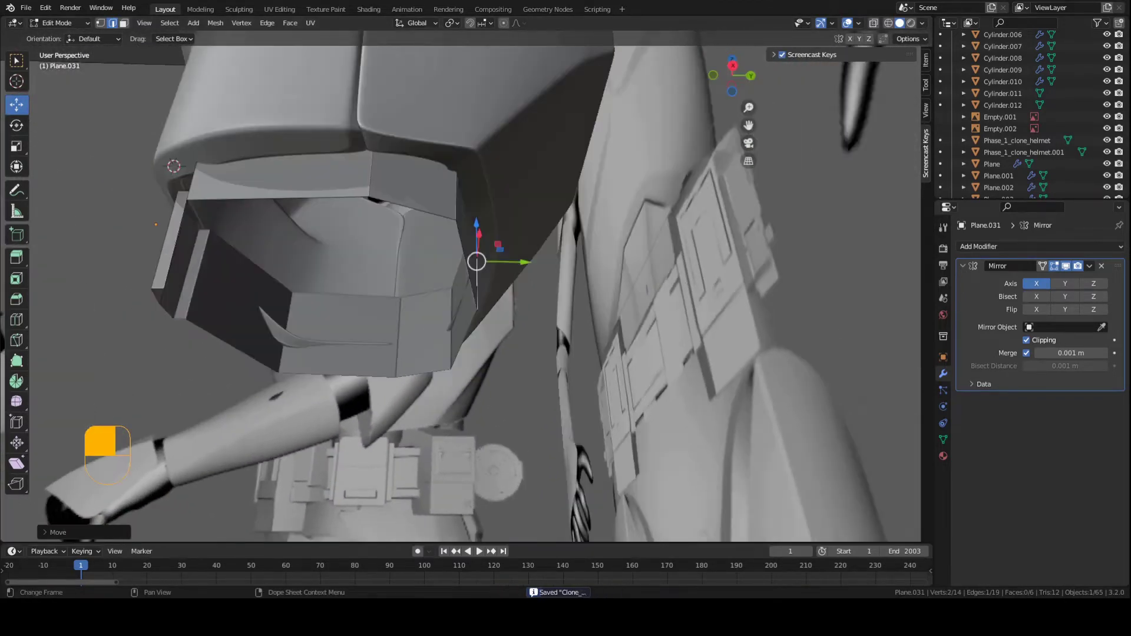
pyautogui.click(68, 38)
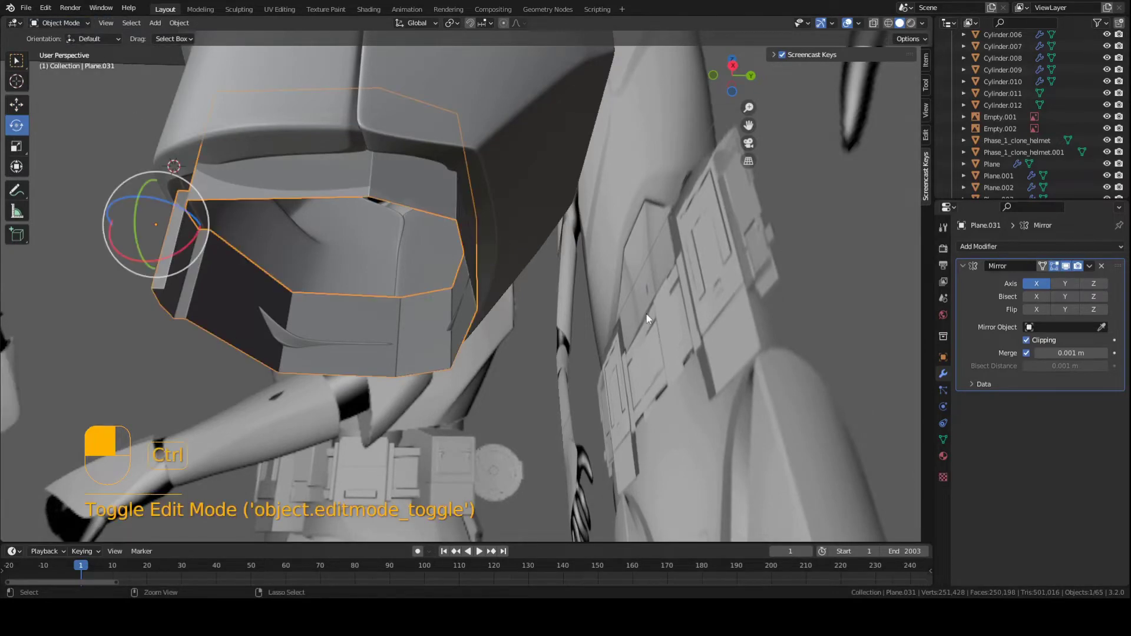
pyautogui.click(996, 246)
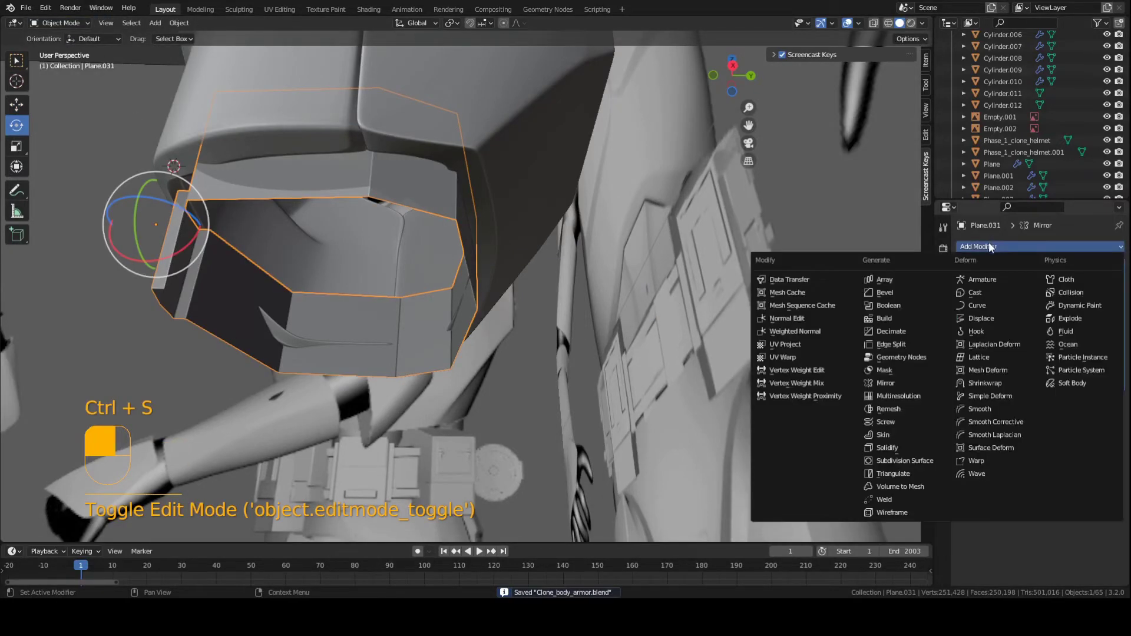
pyautogui.click(891, 461)
pyautogui.moveTo(892, 461); pyautogui.dragTo(714, 395, button='middle')
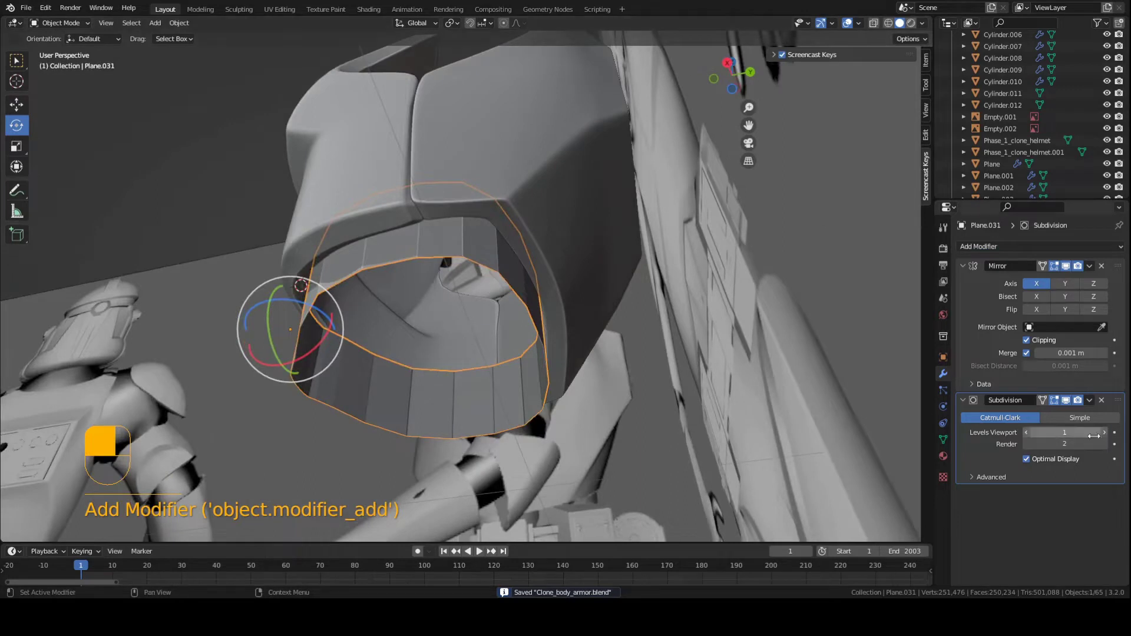
# - Set the Subdivision modifier's viewport level to 2 and save the file
pyautogui.scroll(3, 644, 417)
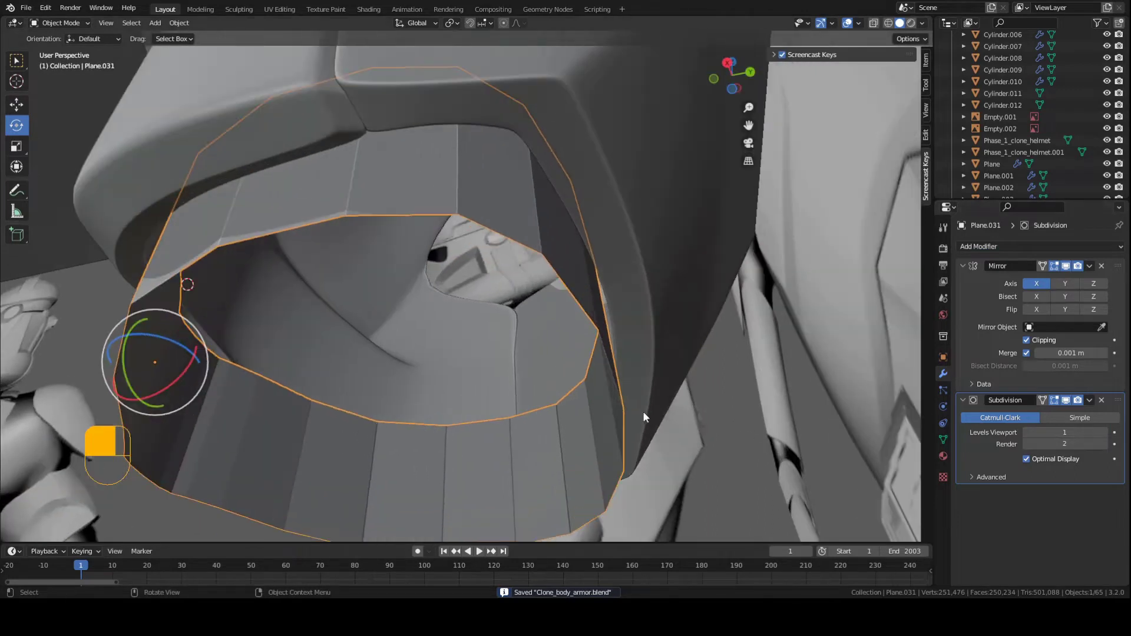
pyautogui.click(1105, 434)
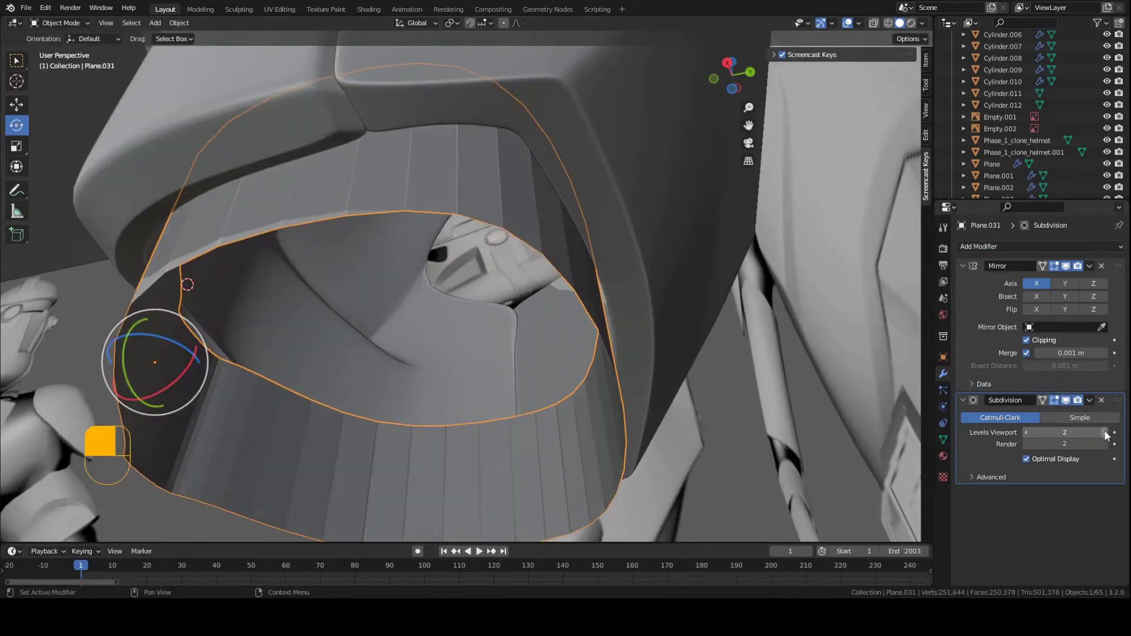
pyautogui.click(1030, 445)
pyautogui.hotkey('ctrl', 's')
pyautogui.moveTo(672, 367); pyautogui.dragTo(638, 365, button='middle')
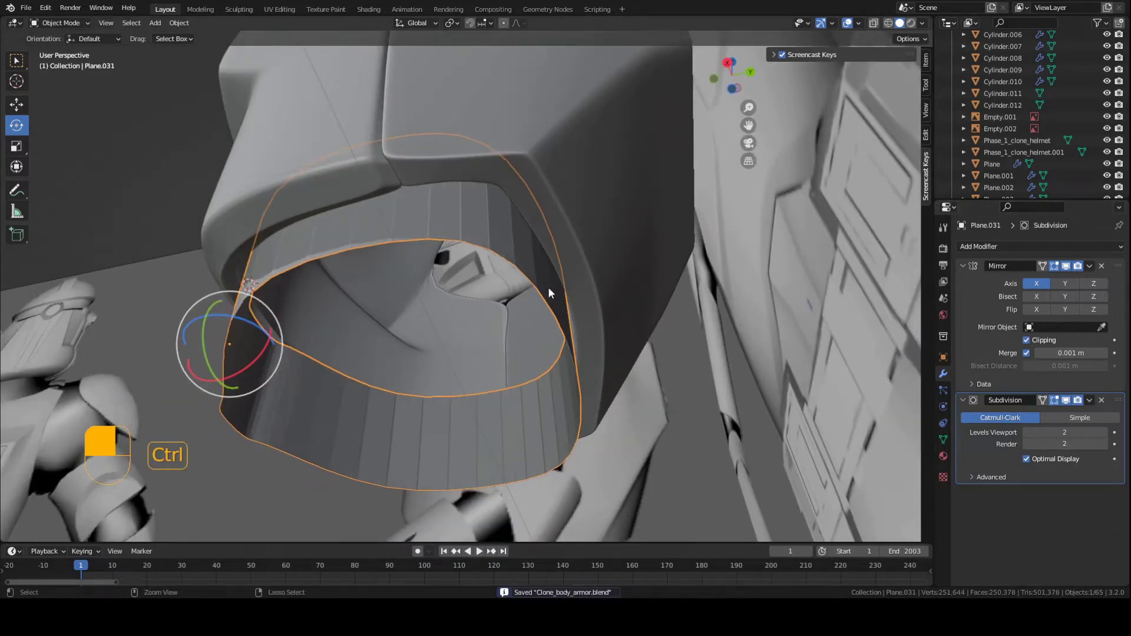
# - Add a vertical loop cut to the front panel, slide it toward the centre strip, and move it forward along Y
pyautogui.moveTo(548, 291); pyautogui.dragTo(571, 160, button='middle')
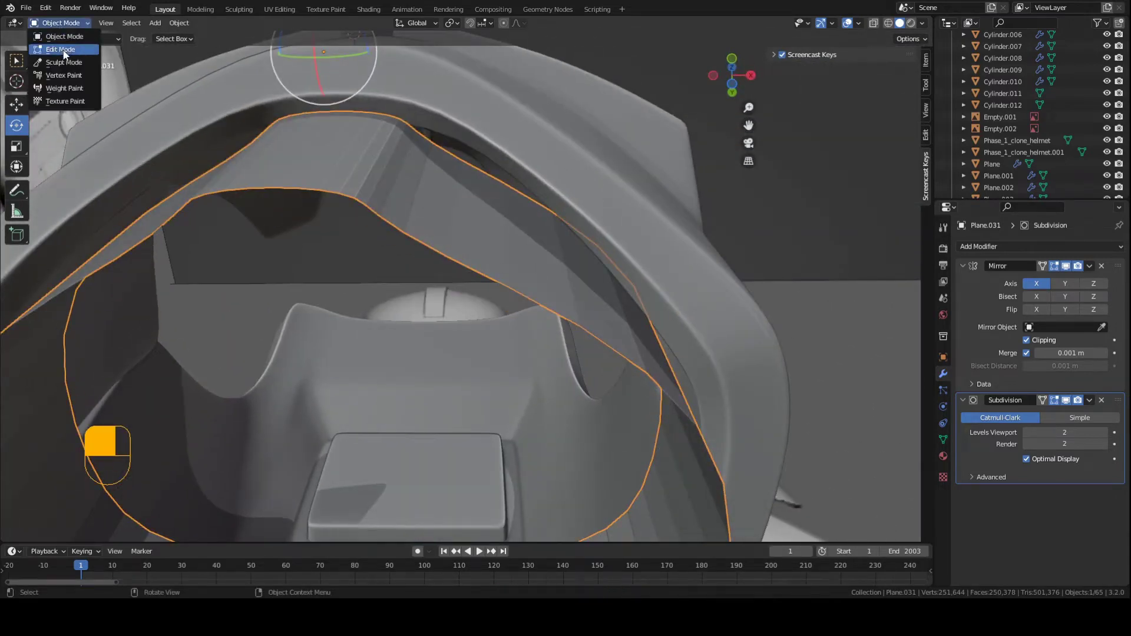
pyautogui.click(62, 49)
pyautogui.click(522, 295)
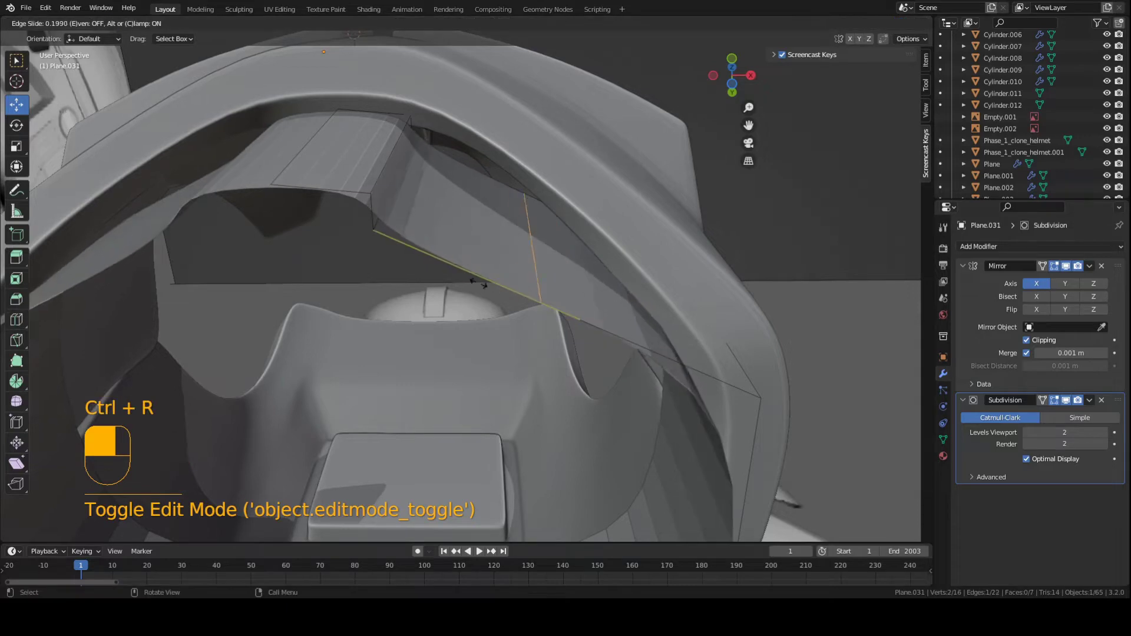
pyautogui.moveTo(441, 258)
pyautogui.mouseDown()
pyautogui.moveTo(425, 259)
pyautogui.moveTo(454, 271)
pyautogui.mouseUp()
pyautogui.moveTo(455, 270); pyautogui.dragTo(421, 282, button='middle')
pyautogui.moveTo(424, 348); pyautogui.dragTo(426, 309)
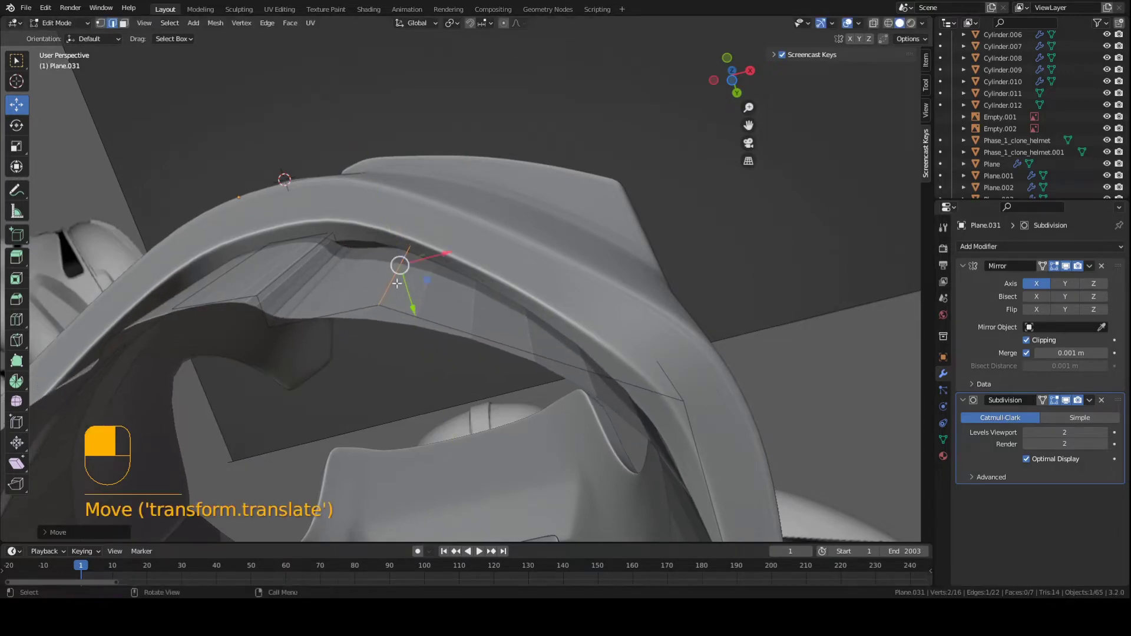
# - Move the side vertical edge of the front panel to follow the chest armor's lower rim, and save the file
pyautogui.moveTo(312, 289); pyautogui.dragTo(348, 275, button='middle')
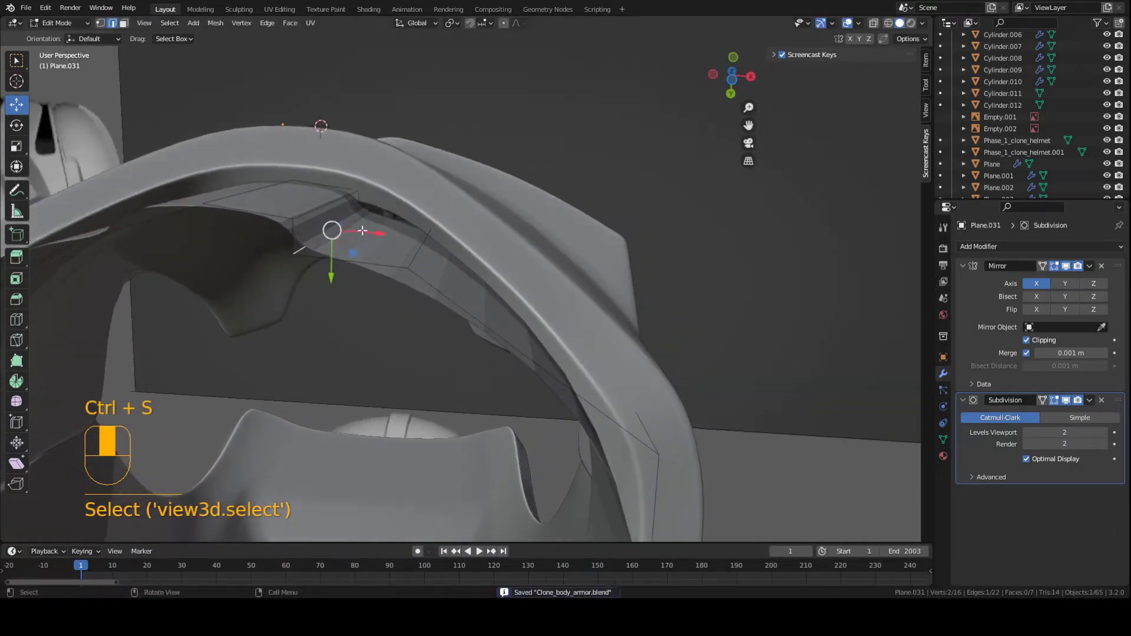
pyautogui.keyDown('shift'); pyautogui.moveTo(362, 230); pyautogui.dragTo(420, 268, button='middle'); pyautogui.keyUp('shift')
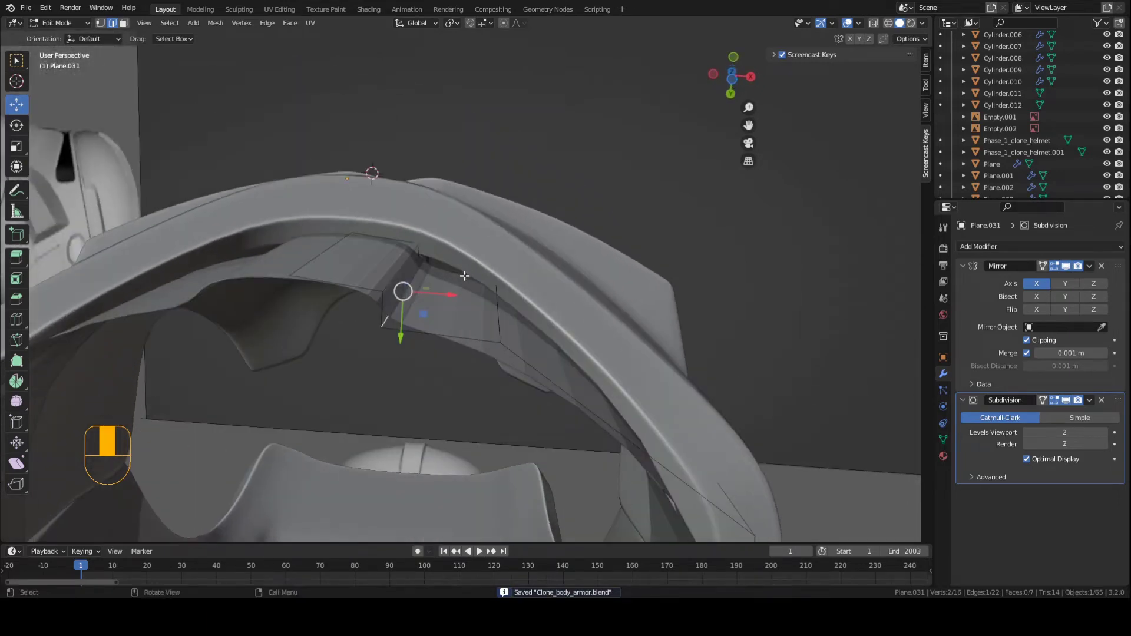
pyautogui.keyDown('shift'); pyautogui.moveTo(556, 335); pyautogui.dragTo(456, 253, button='middle'); pyautogui.keyUp('shift')
pyautogui.moveTo(500, 273)
pyautogui.mouseDown(button='middle')
pyautogui.moveTo(454, 252)
pyautogui.moveTo(501, 269)
pyautogui.moveTo(448, 218)
pyautogui.moveTo(577, 266)
pyautogui.moveTo(495, 253)
pyautogui.mouseUp(button='middle')
pyautogui.click(577, 267)
pyautogui.press('g')
pyautogui.click(569, 278)
pyautogui.hotkey('ctrl', 's')
# - Move the rear outer corner edge along X to fit the back armor's rim
pyautogui.keyDown('shift'); pyautogui.moveTo(495, 253); pyautogui.dragTo(365, 227, button='middle'); pyautogui.keyUp('shift')
pyautogui.keyDown('shift'); pyautogui.moveTo(512, 189); pyautogui.dragTo(501, 242, button='middle'); pyautogui.keyUp('shift')
pyautogui.moveTo(501, 241); pyautogui.dragTo(531, 267, button='middle')
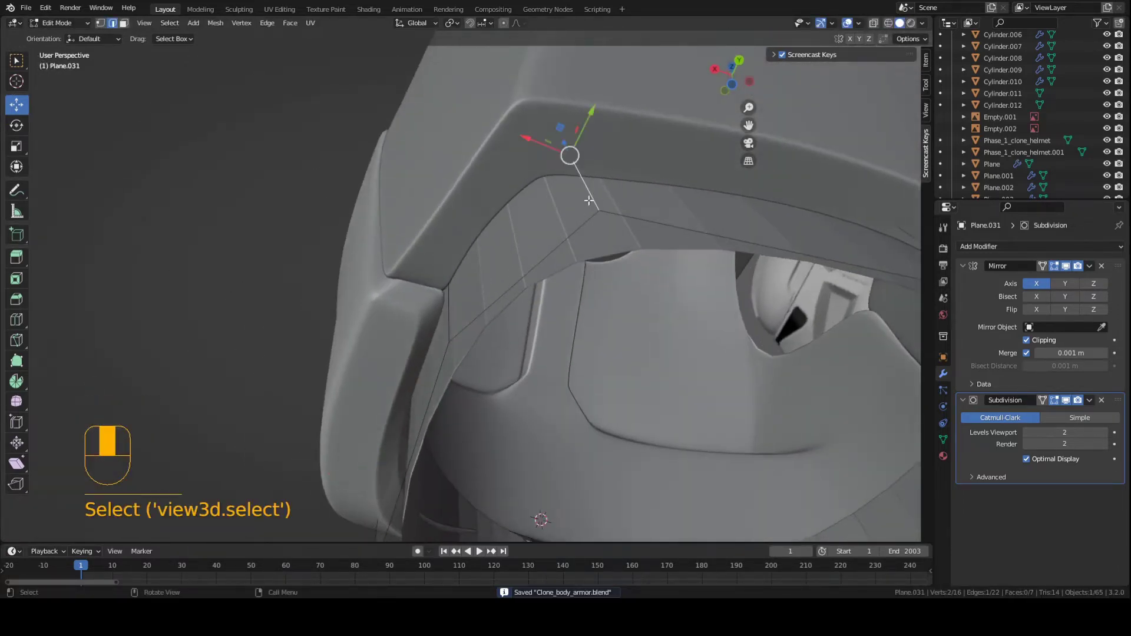
pyautogui.press('g')
pyautogui.moveTo(589, 200); pyautogui.dragTo(507, 248, button='middle')
pyautogui.press('x')
pyautogui.click(529, 210)
# - Move the side edge at the seam between chest and back armor to sit along the rim, and save the file
pyautogui.moveTo(448, 270); pyautogui.dragTo(456, 303, button='middle')
pyautogui.click(449, 240)
pyautogui.press('g')
pyautogui.middleClick(446, 239)
pyautogui.click(441, 237)
pyautogui.hotkey('ctrl', 's')
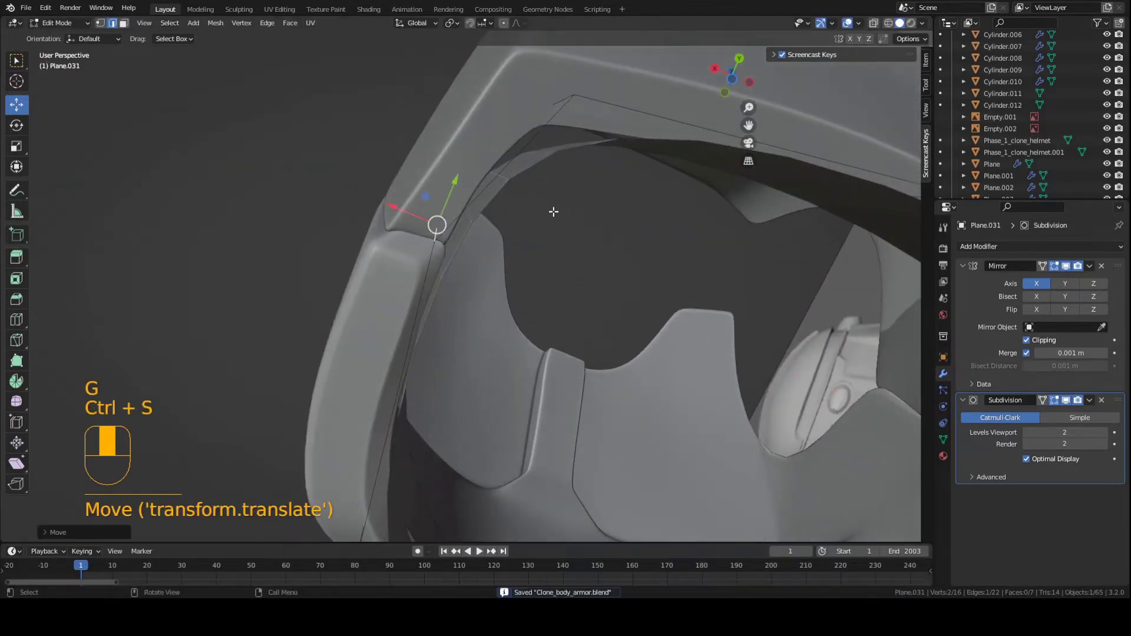
# - Add a vertical loop cut to the back panel and move it back along Y
pyautogui.moveTo(553, 212); pyautogui.dragTo(367, 297, button='middle')
pyautogui.keyDown('shift'); pyautogui.moveTo(367, 298); pyautogui.dragTo(376, 142, button='middle'); pyautogui.keyUp('shift')
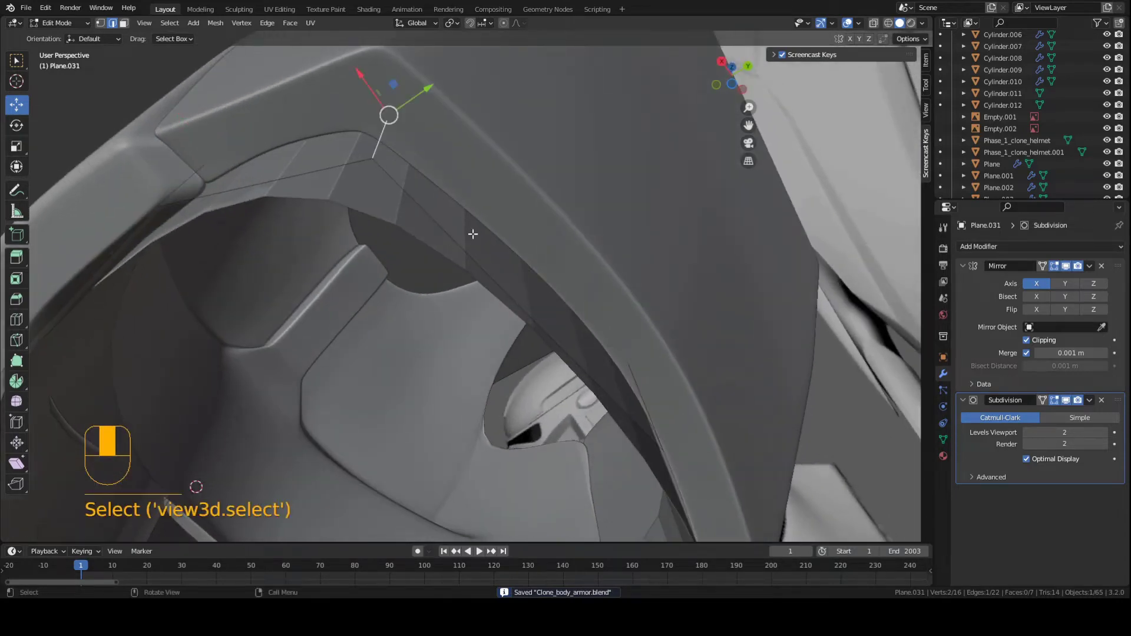
pyautogui.hotkey('ctrl', 'r')
pyautogui.click(524, 301)
pyautogui.press('g')
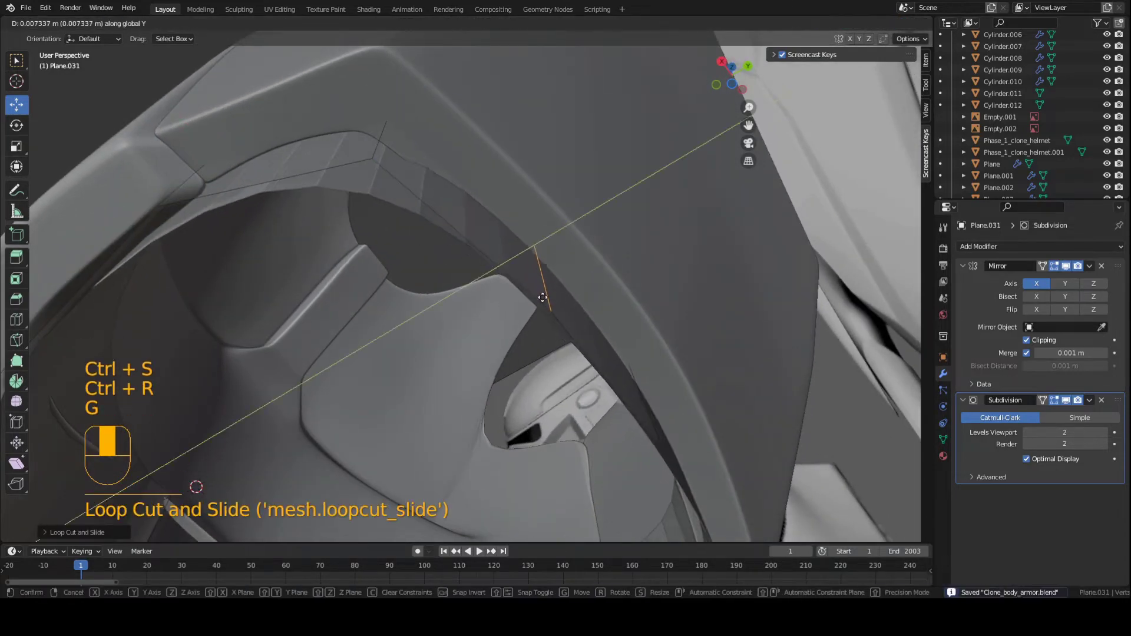
pyautogui.click(540, 296)
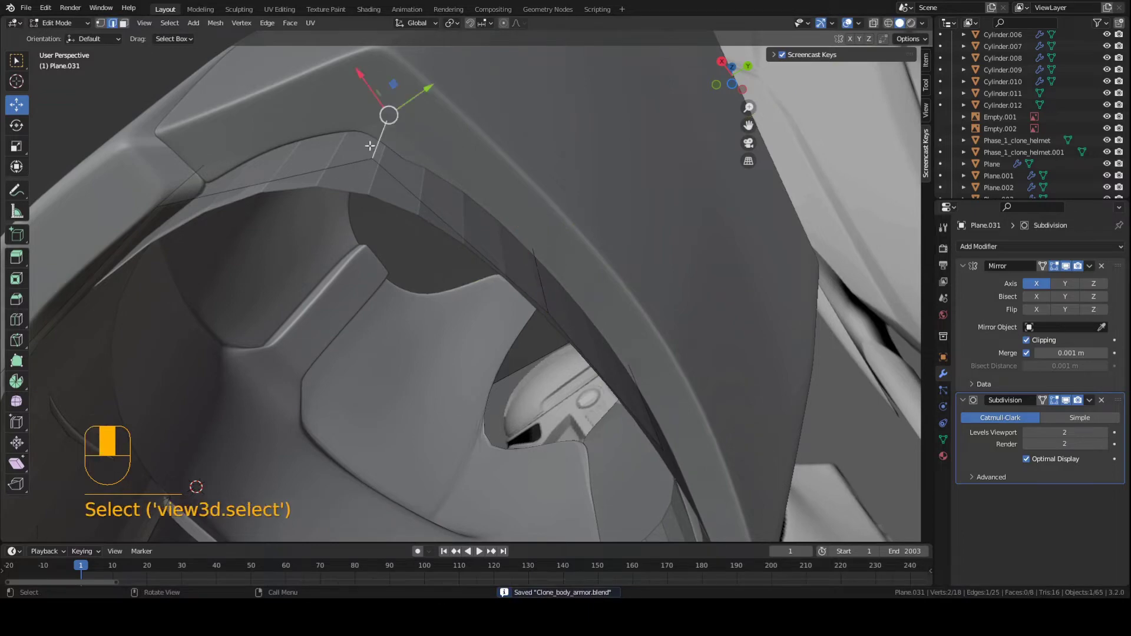
# - Fine-tune the rear outer corner edge with several short moves so the plate follows the back armor's lower rim
pyautogui.press('g')
pyautogui.middleClick(391, 157)
pyautogui.moveTo(370, 145); pyautogui.dragTo(420, 210, button='middle')
pyautogui.click(379, 169)
pyautogui.press('g')
pyautogui.middleClick(399, 154)
pyautogui.click(395, 129)
pyautogui.press('g')
pyautogui.middleClick(399, 159)
pyautogui.click(407, 161)
pyautogui.press('g')
pyautogui.middleClick(411, 171)
pyautogui.click(413, 180)
pyautogui.press('g')
pyautogui.middleClick(410, 181)
pyautogui.click(407, 182)
# - Move the back panel's added loop edge along Y in short moves to meet the back armor's lower rim
pyautogui.click(571, 334)
pyautogui.press('g')
pyautogui.middleClick(540, 307)
pyautogui.moveTo(553, 308); pyautogui.dragTo(502, 273, button='middle')
pyautogui.click(540, 307)
pyautogui.press('g')
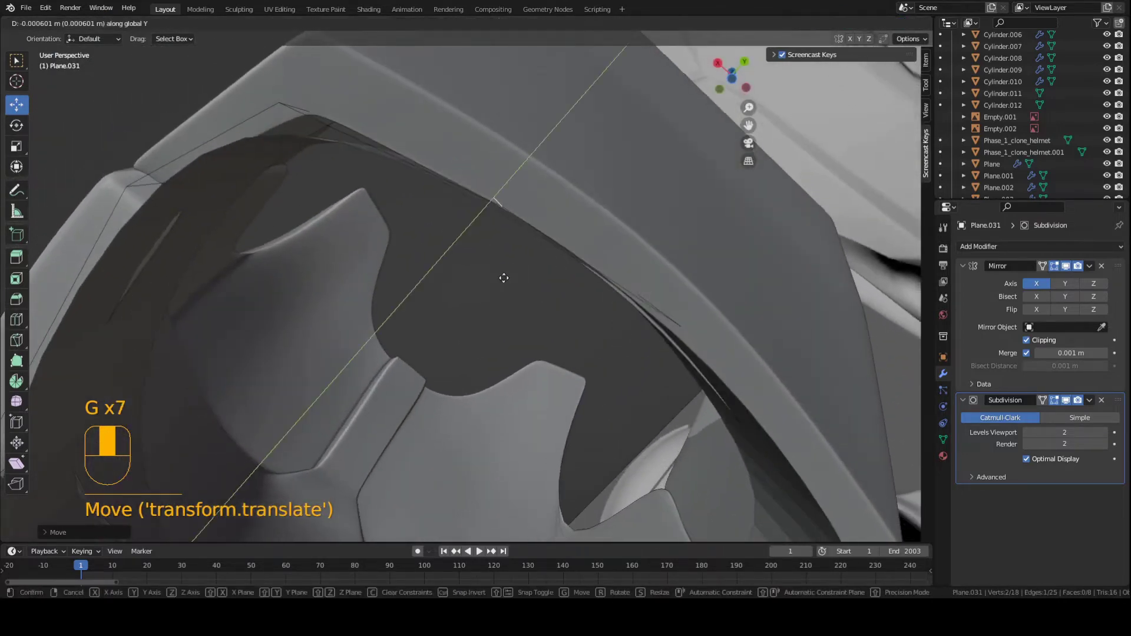
pyautogui.click(541, 310)
pyautogui.press('g')
# - Nudge the back panel's loop edge again so it tucks under the rim, leave mesh editing and save the file
pyautogui.moveTo(626, 326); pyautogui.dragTo(432, 271, button='middle')
pyautogui.middleClick(585, 280)
pyautogui.click(587, 283)
pyautogui.click(525, 259)
pyautogui.press('g')
pyautogui.click(525, 222)
pyautogui.press('Tab')
pyautogui.press('a')
pyautogui.press('a')
pyautogui.hotkey('ctrl', 's')
# - Reopen the abdomen plate's mesh, reposition its rear outer corner edge under the back armor's rim and save the file
pyautogui.click(449, 310)
pyautogui.press('Tab')
pyautogui.press('2')
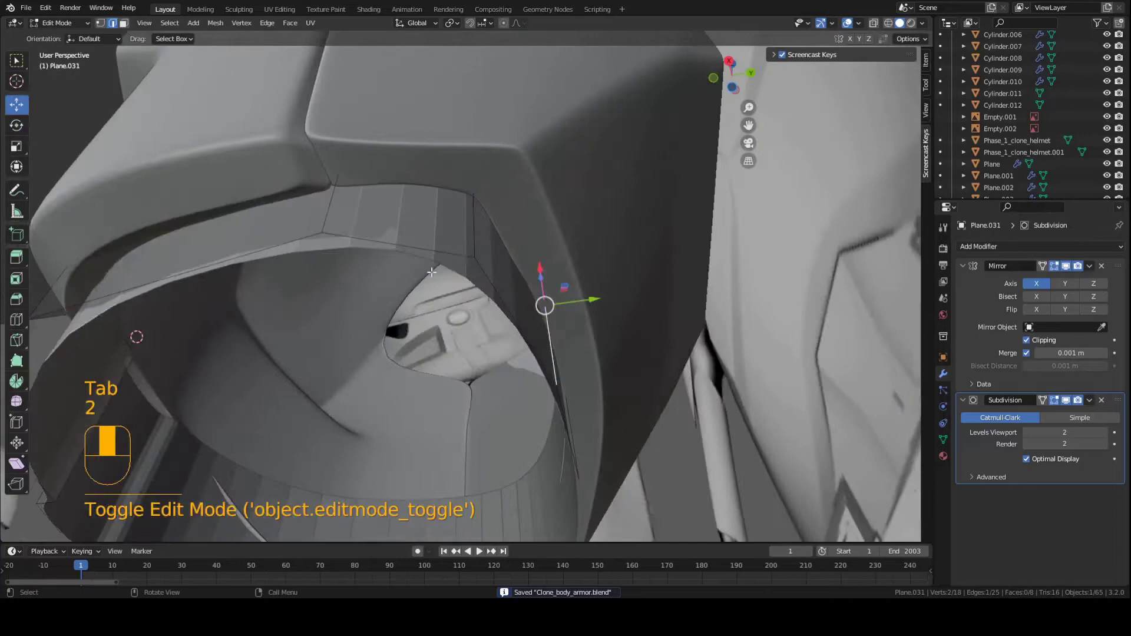
pyautogui.click(467, 211)
pyautogui.moveTo(468, 211); pyautogui.dragTo(530, 231, button='middle')
pyautogui.press('g')
pyautogui.click(466, 190)
pyautogui.press('g')
pyautogui.click(521, 227)
pyautogui.hotkey('ctrl', 's')
# - Select the two upper rim edges at the plate's front step and move them slightly along negative Y
pyautogui.scroll(-3, 520, 227)
pyautogui.moveTo(451, 231); pyautogui.dragTo(497, 259, button='middle')
pyautogui.scroll(2, 500, 313)
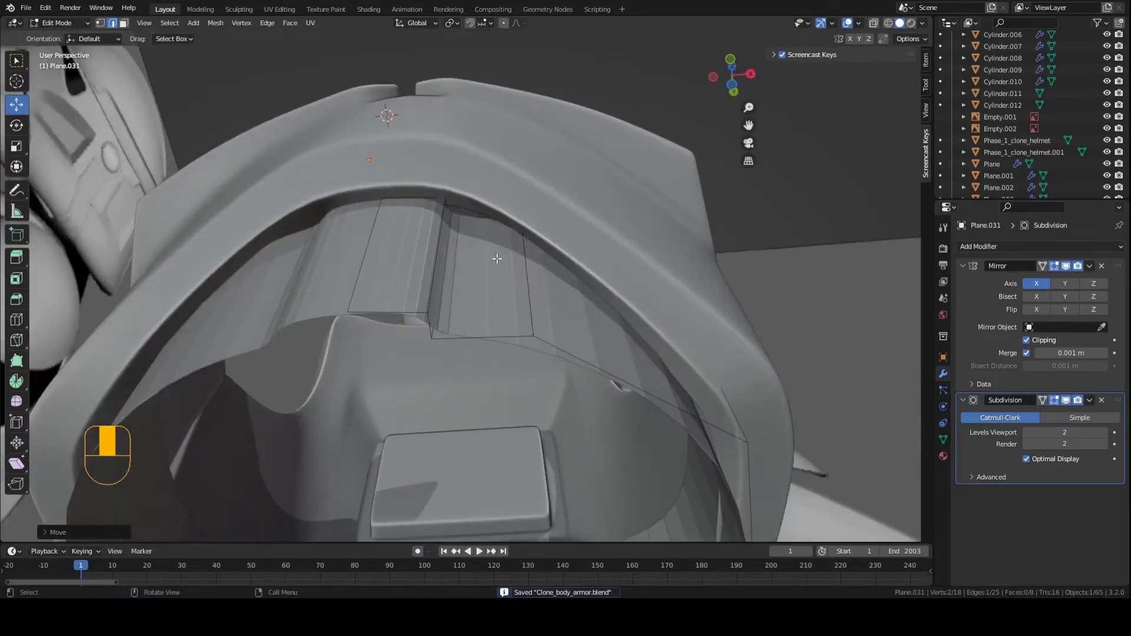
pyautogui.scroll(2, 497, 258)
pyautogui.keyDown('alt'); pyautogui.click(412, 227); pyautogui.keyUp('alt')
pyautogui.moveTo(412, 227); pyautogui.dragTo(453, 228, button='middle')
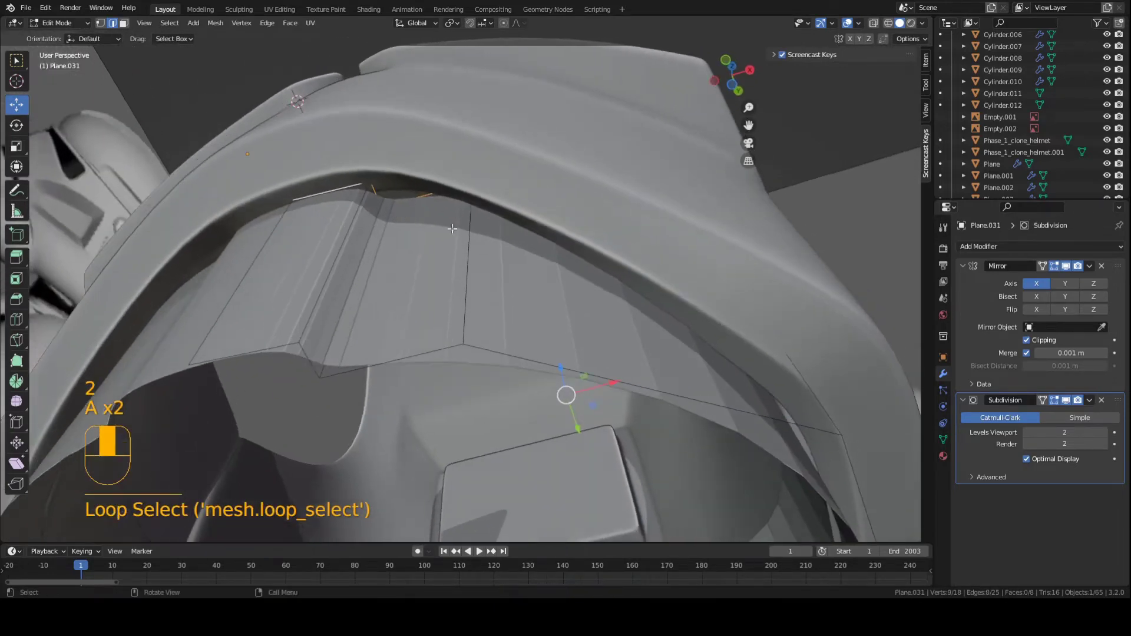
pyautogui.keyDown('shift'); pyautogui.click(377, 191); pyautogui.keyUp('shift')
pyautogui.press('g')
pyautogui.press('y')
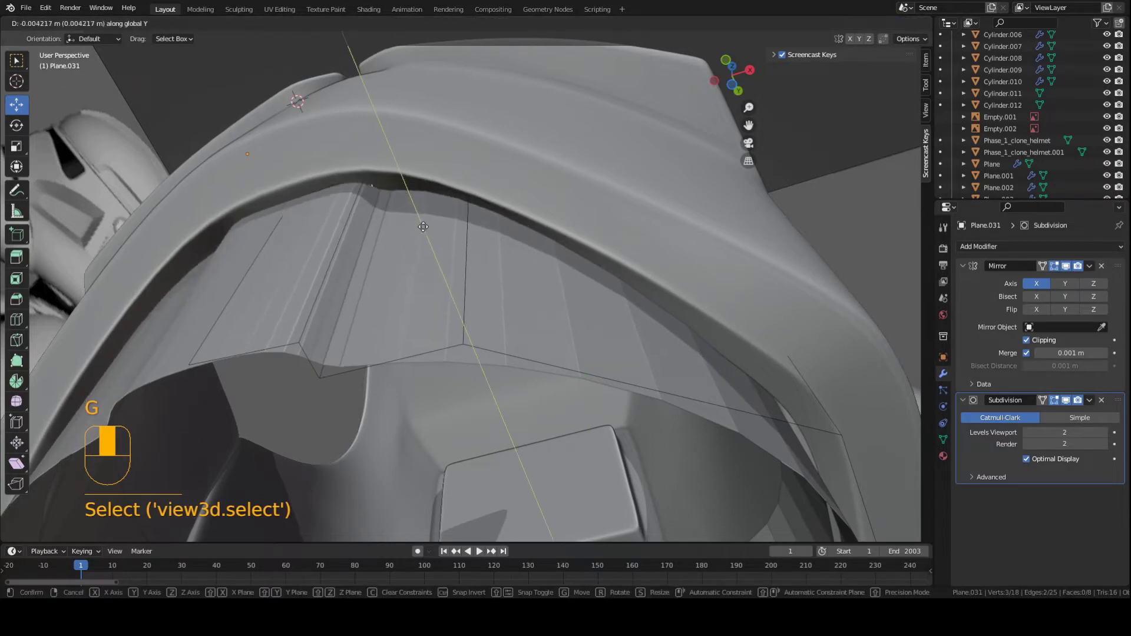
pyautogui.click(423, 227)
# - Add the center strip's upper edge to the selection, move it all along negative Y, leave mesh editing and save
pyautogui.keyDown('shift'); pyautogui.click(346, 201); pyautogui.keyUp('shift')
pyautogui.press('g')
pyautogui.press('y')
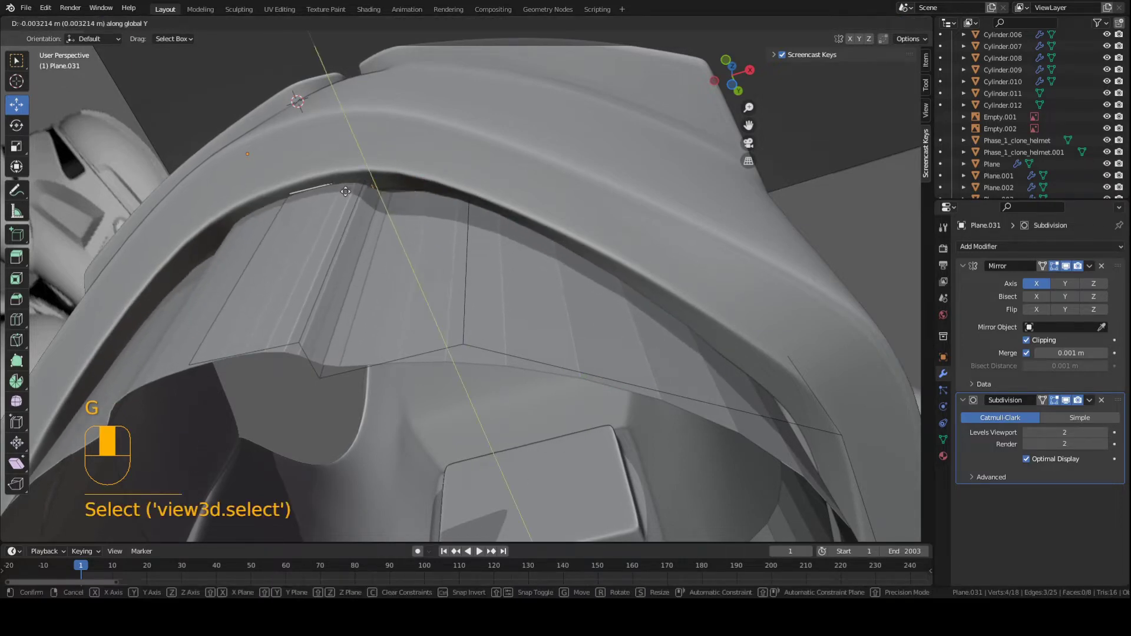
pyautogui.click(344, 189)
pyautogui.scroll(-2, 406, 254)
pyautogui.press('Tab')
pyautogui.press('a')
pyautogui.press('a')
pyautogui.moveTo(411, 259); pyautogui.dragTo(406, 318, button='middle')
pyautogui.hotkey('ctrl', 's')
pyautogui.scroll(-3, 401, 292)
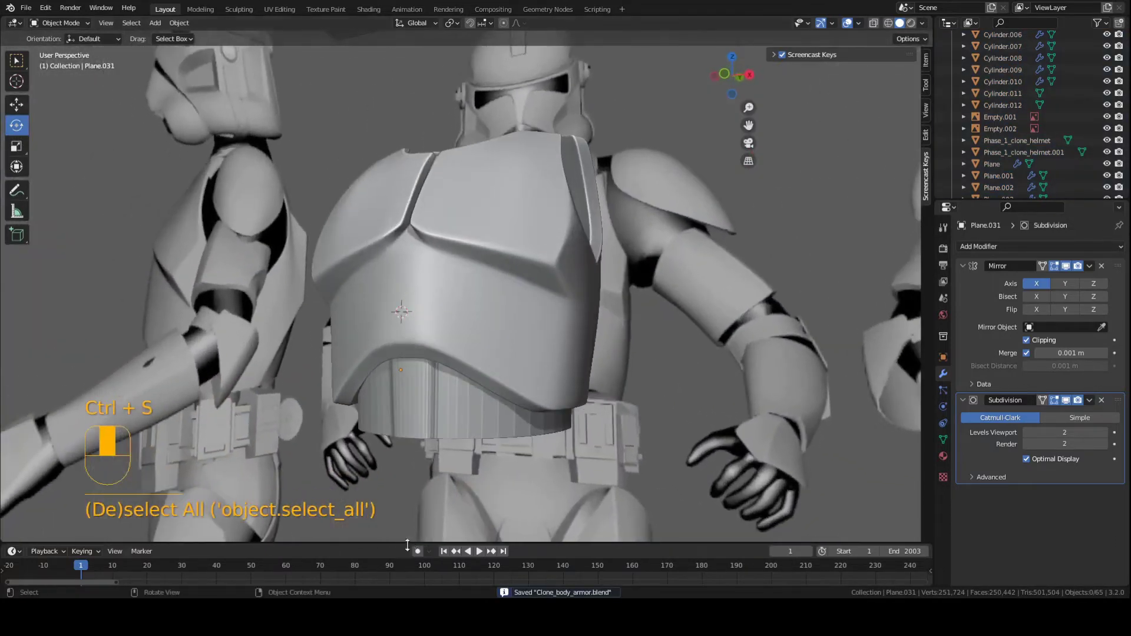
# - Add two vertical loop cuts to the narrow front step face, sliding one close to each of its edges, and save
pyautogui.click(401, 312)
pyautogui.press('KP_Decimal')
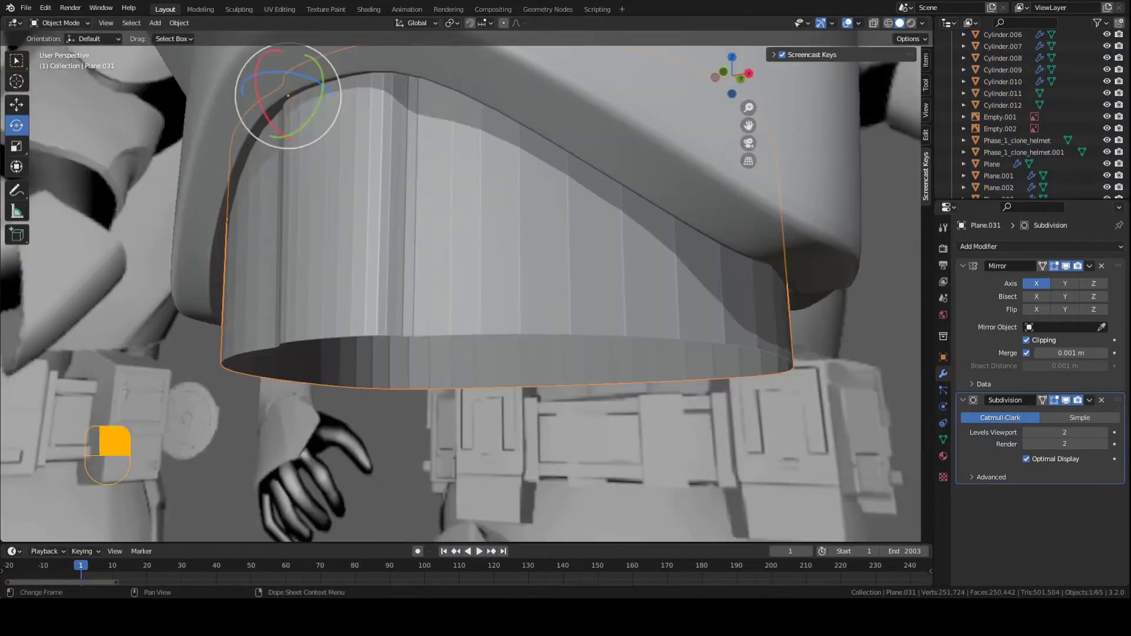
pyautogui.scroll(2, 429, 384)
pyautogui.moveTo(428, 384); pyautogui.dragTo(397, 356, button='middle')
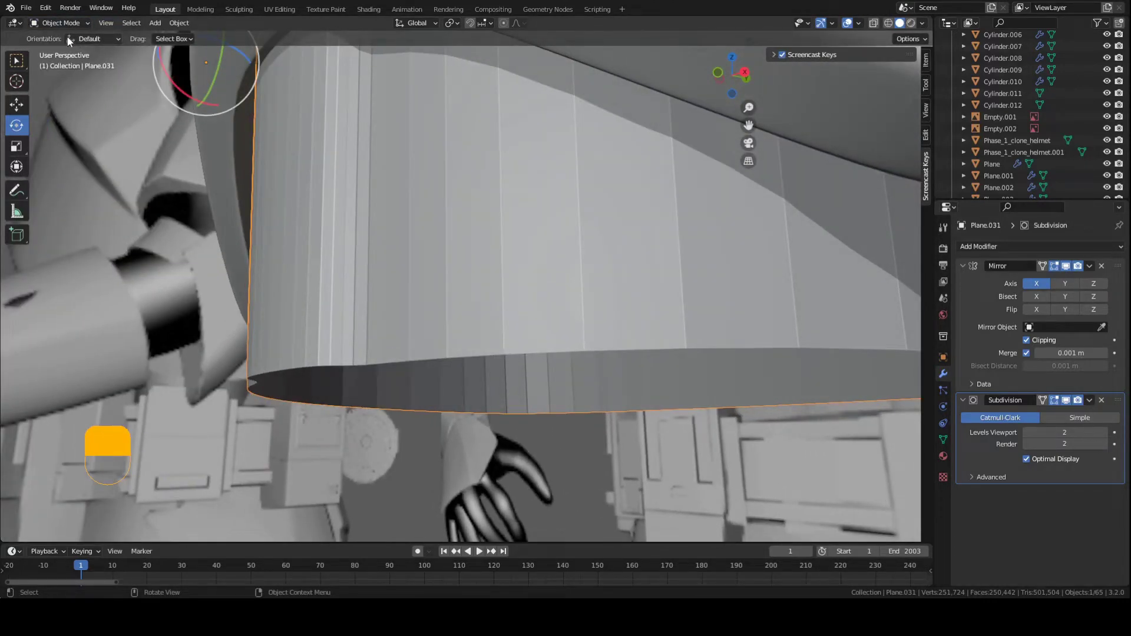
pyautogui.click(71, 53)
pyautogui.moveTo(393, 323); pyautogui.dragTo(427, 355, button='middle')
pyautogui.hotkey('ctrl', 'r')
pyautogui.click(443, 365)
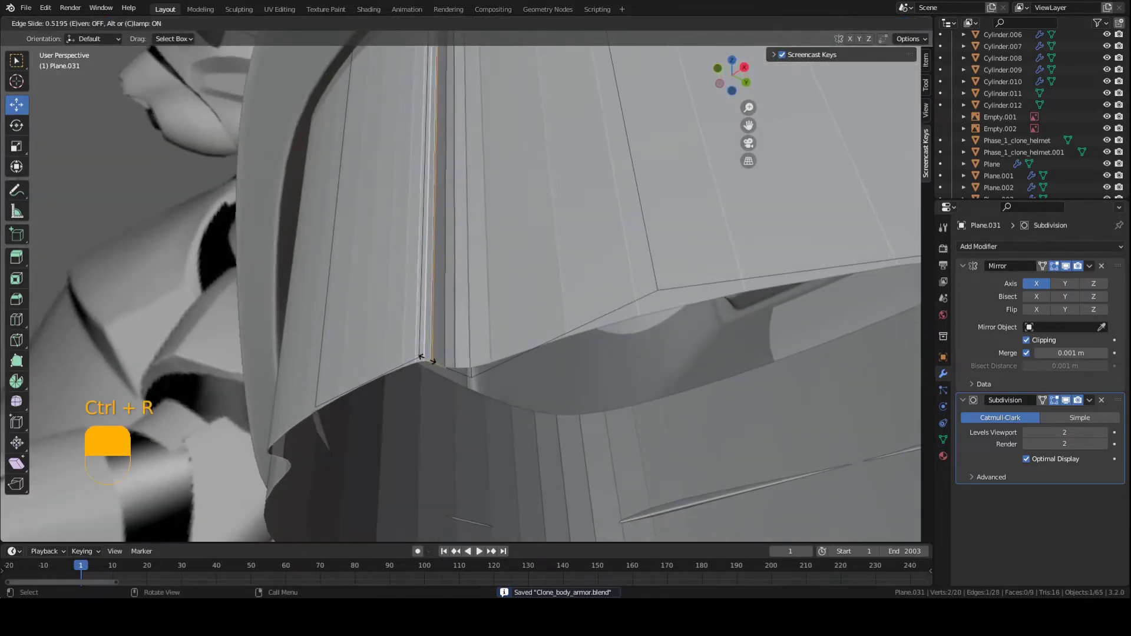
pyautogui.click(426, 360)
pyautogui.hotkey('ctrl', 'r')
pyautogui.click(443, 366)
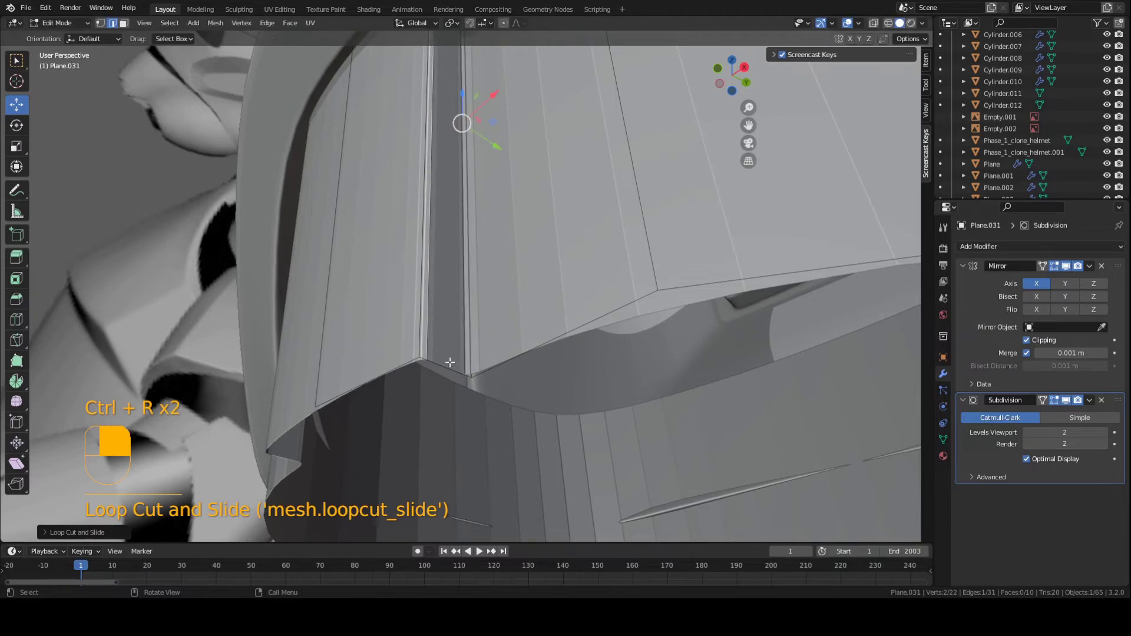
pyautogui.moveTo(450, 362); pyautogui.dragTo(428, 344, button='middle')
pyautogui.hotkey('ctrl', 's')
pyautogui.scroll(3, 413, 324)
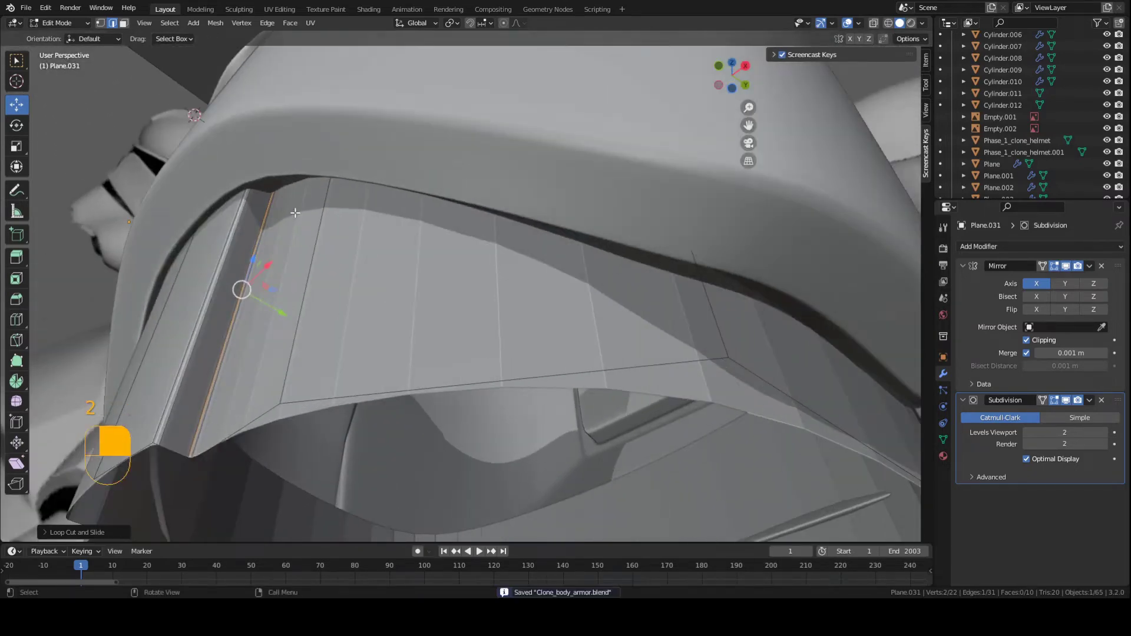
# - Save the mesh edits, return the plate to Object Mode, shade it smooth and save the file again
pyautogui.keyDown('shift'); pyautogui.moveTo(295, 213); pyautogui.dragTo(373, 359, button='middle'); pyautogui.keyUp('shift')
pyautogui.moveTo(360, 276); pyautogui.dragTo(530, 348, button='middle')
pyautogui.hotkey('ctrl', 's')
pyautogui.moveTo(531, 347)
pyautogui.keyDown('shift'); pyautogui.mouseDown(button='middle')
pyautogui.moveTo(435, 356)
pyautogui.moveTo(542, 333)
pyautogui.mouseUp(button='middle'); pyautogui.keyUp('shift')
pyautogui.moveTo(542, 333); pyautogui.dragTo(468, 334, button='middle')
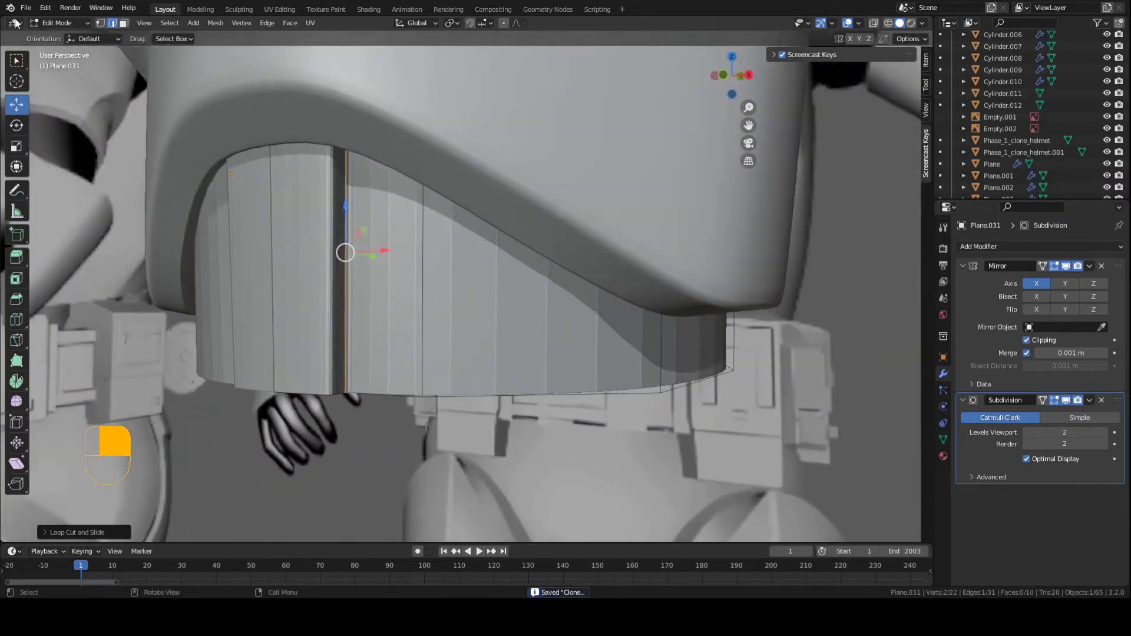
pyautogui.click(55, 23)
pyautogui.click(63, 37)
pyautogui.scroll(4, 330, 270)
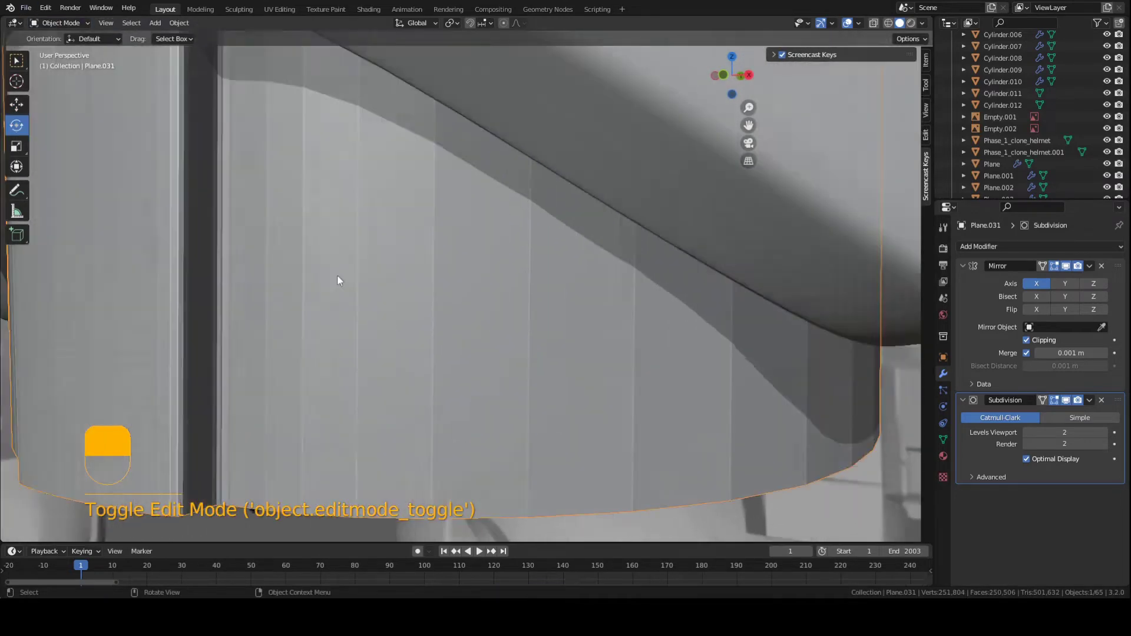
pyautogui.rightClick(377, 301)
pyautogui.click(377, 285)
pyautogui.scroll(-4, 377, 287)
pyautogui.hotkey('ctrl', 's')
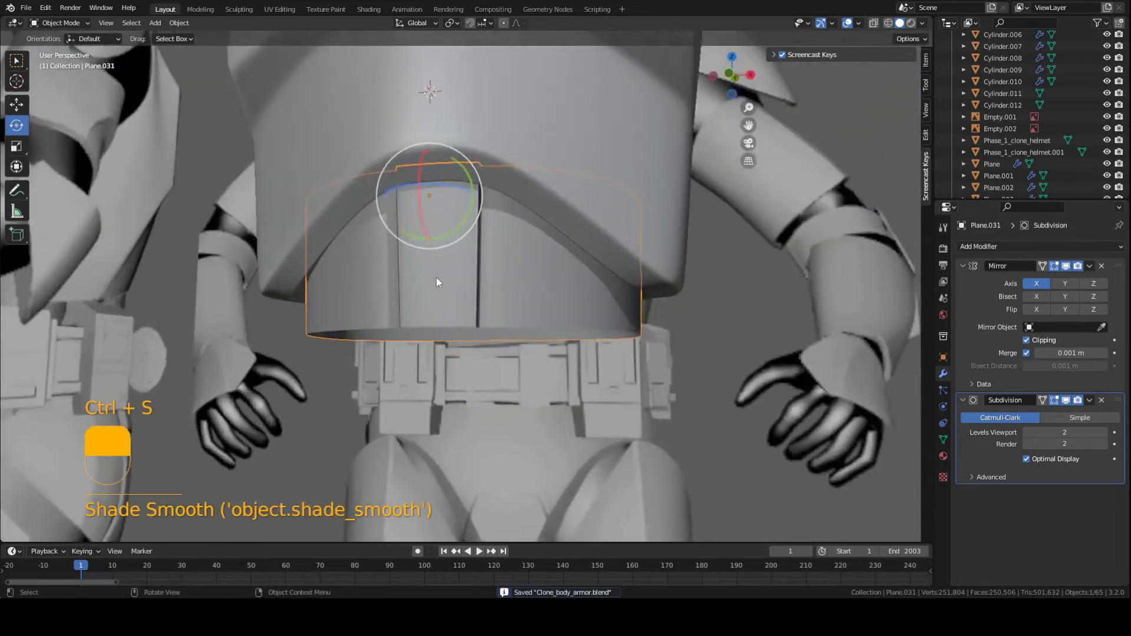
# - Enable Auto Smooth in the abdomen plate's normals settings
pyautogui.scroll(3, 436, 282)
pyautogui.moveTo(482, 281); pyautogui.dragTo(354, 278, button='middle')
pyautogui.click(944, 440)
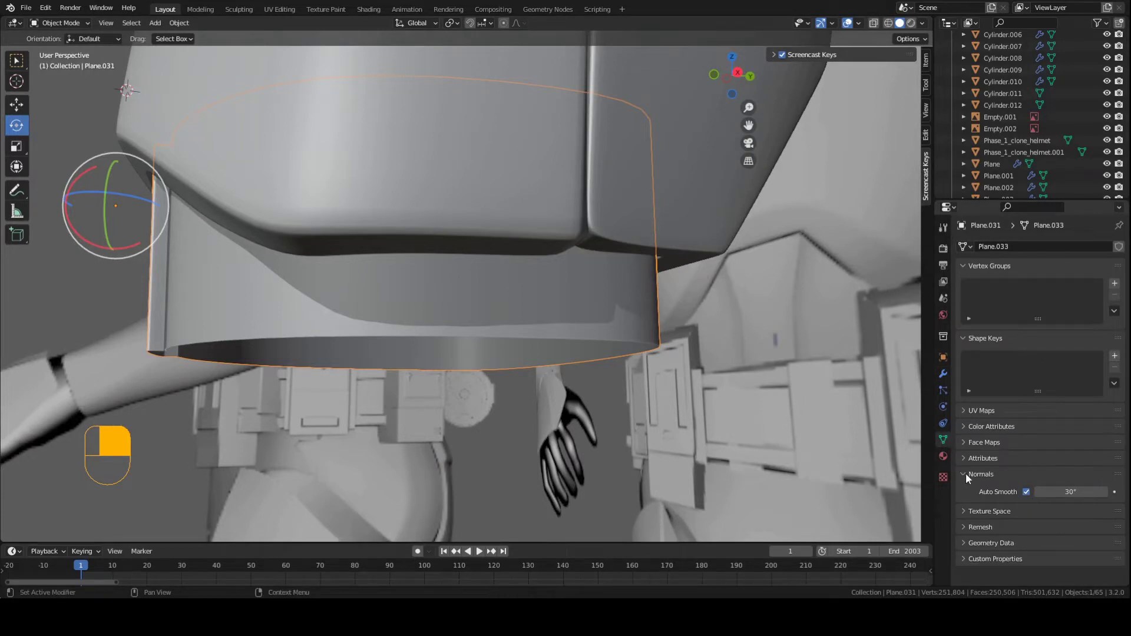
pyautogui.click(1026, 492)
pyautogui.moveTo(462, 313); pyautogui.dragTo(412, 318, button='middle')
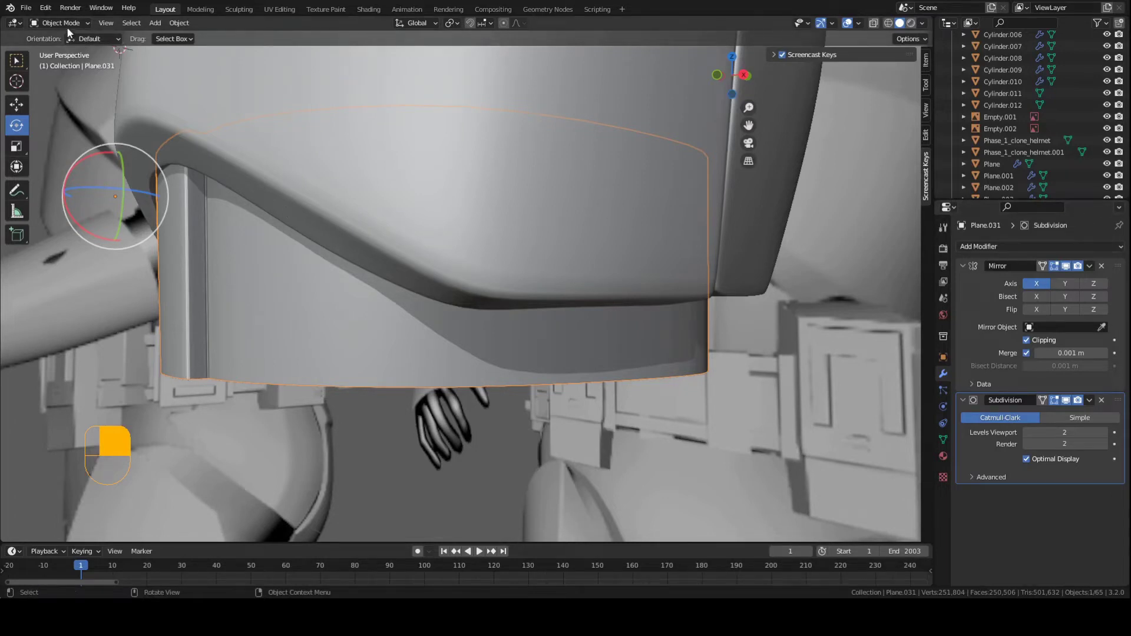
# - Add a Solidify modifier to the abdomen plate and raise its thickness to 0.05 m
pyautogui.click(973, 248)
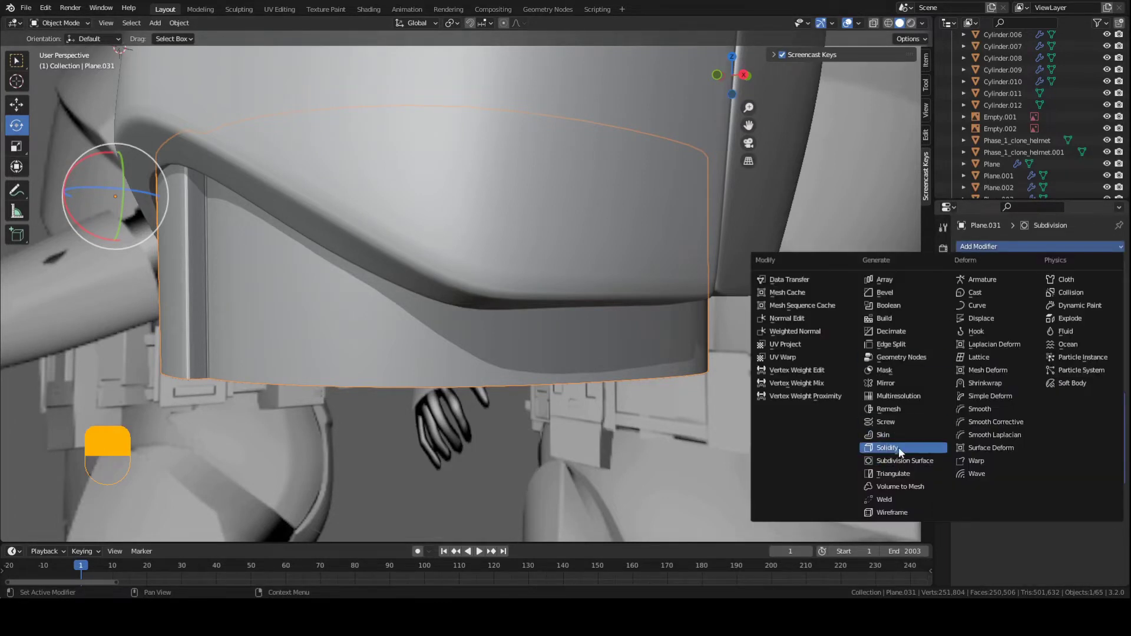
pyautogui.click(899, 447)
pyautogui.scroll(-3, 1024, 439)
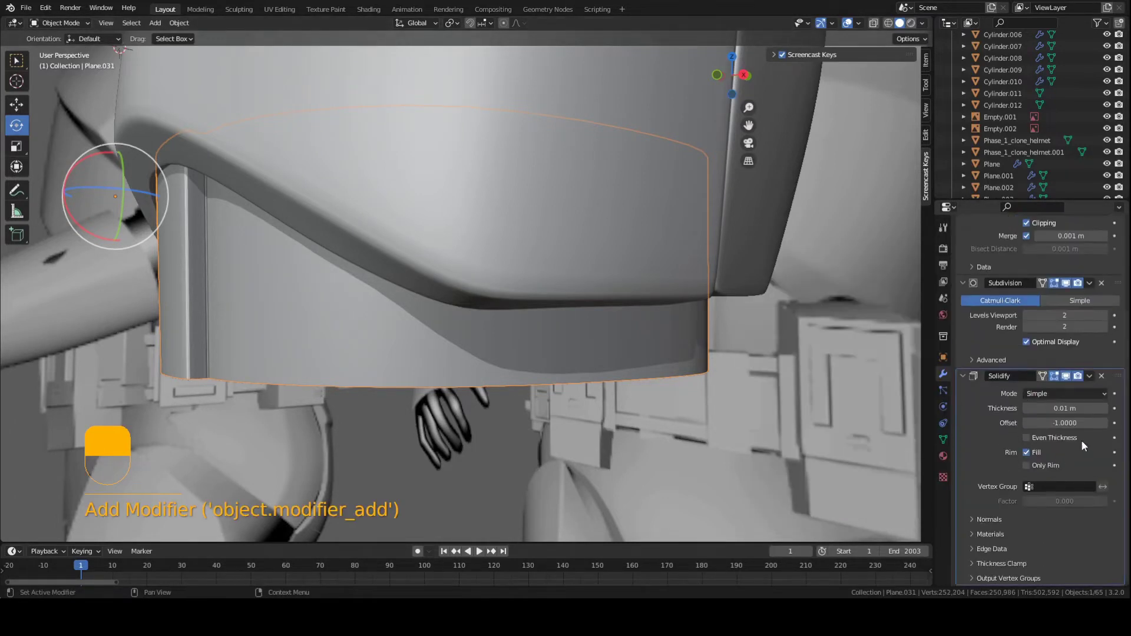
pyautogui.click(1105, 409)
pyautogui.click(1105, 409)
pyautogui.click(1105, 409)
# - Raise the plate's Solidify thickness to 0.13 m, deselect it, save the file and check the fit from the front
pyautogui.moveTo(606, 416); pyautogui.dragTo(603, 365, button='middle')
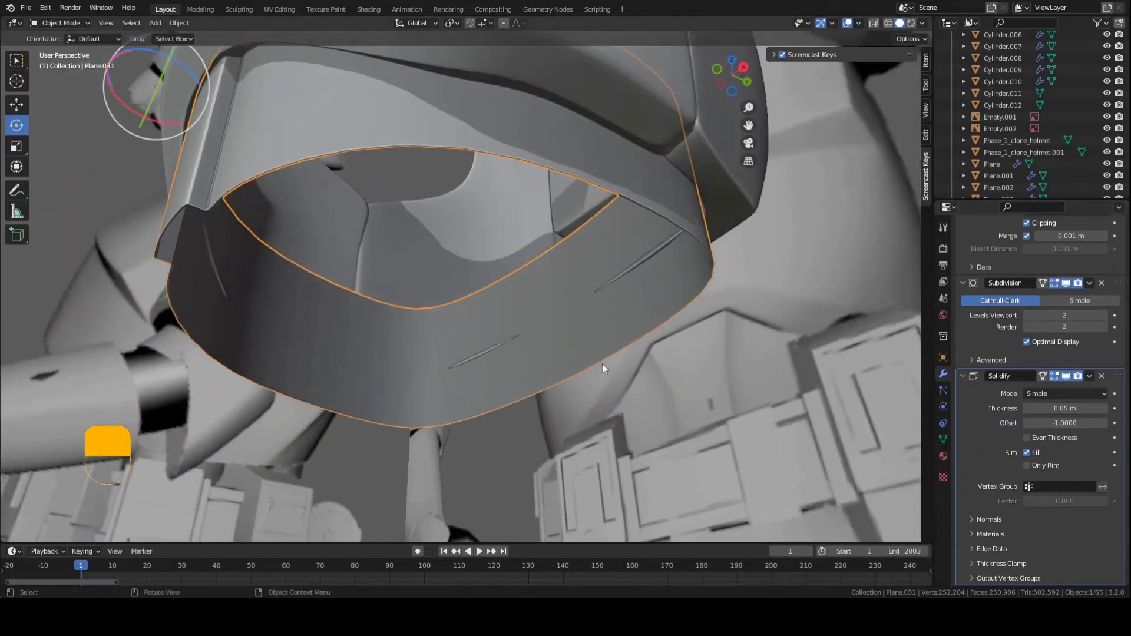
pyautogui.click(1105, 408)
pyautogui.click(1106, 408)
pyautogui.click(1106, 408)
pyautogui.click(1106, 408)
pyautogui.moveTo(500, 348); pyautogui.dragTo(488, 401, button='middle')
pyautogui.keyDown('shift'); pyautogui.moveTo(488, 401); pyautogui.dragTo(523, 352, button='middle'); pyautogui.keyUp('shift')
pyautogui.scroll(2, 516, 328)
pyautogui.moveTo(523, 351); pyautogui.dragTo(540, 364, button='middle')
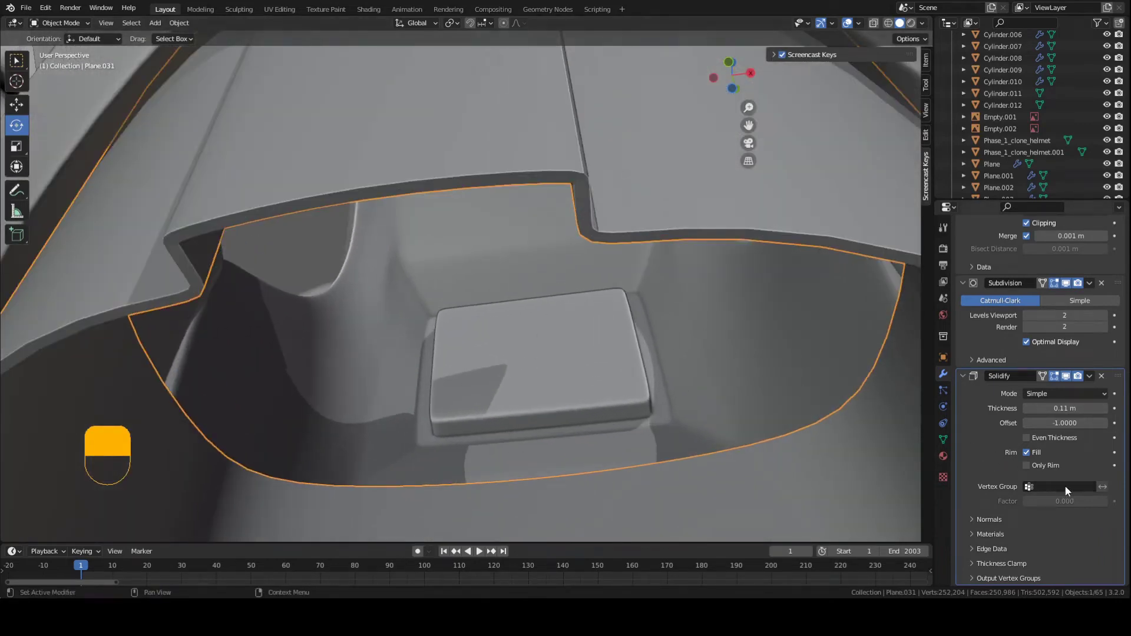
pyautogui.click(1111, 409)
pyautogui.click(1112, 408)
pyautogui.moveTo(530, 377)
pyautogui.mouseDown(button='middle')
pyautogui.moveTo(511, 341)
pyautogui.moveTo(538, 353)
pyautogui.moveTo(530, 389)
pyautogui.mouseUp(button='middle')
pyautogui.press('a')
pyautogui.press('a')
pyautogui.scroll(-5, 537, 353)
pyautogui.hotkey('ctrl', 's')
pyautogui.moveTo(620, 425); pyautogui.dragTo(625, 471, button='middle')
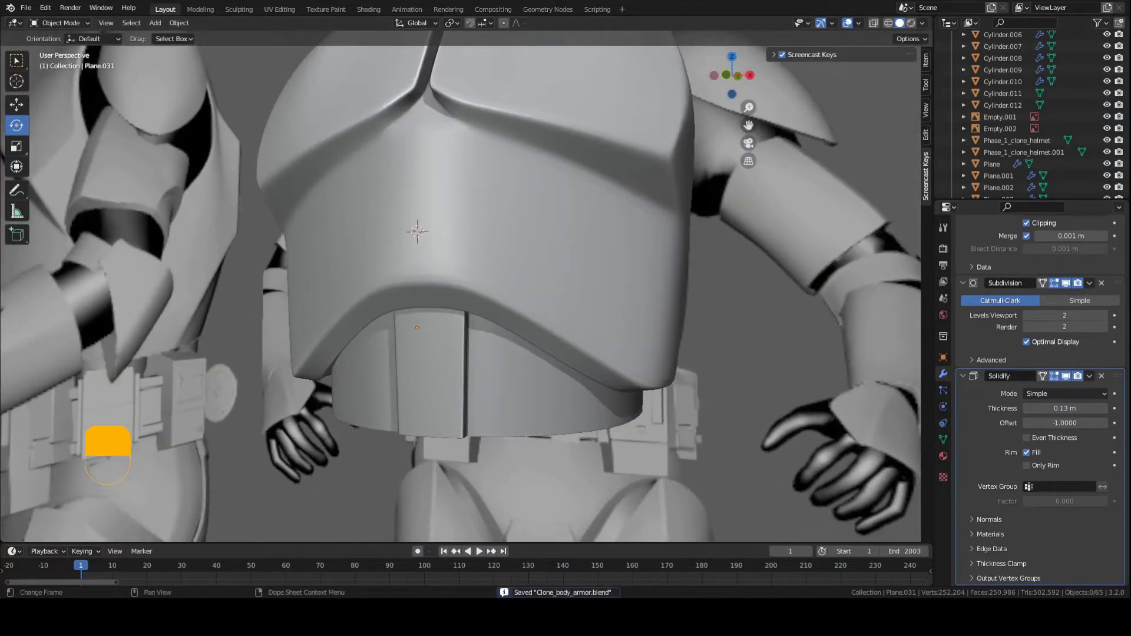
pyautogui.scroll(-1, 462, 289)
pyautogui.moveTo(461, 288); pyautogui.dragTo(450, 289, button='middle')
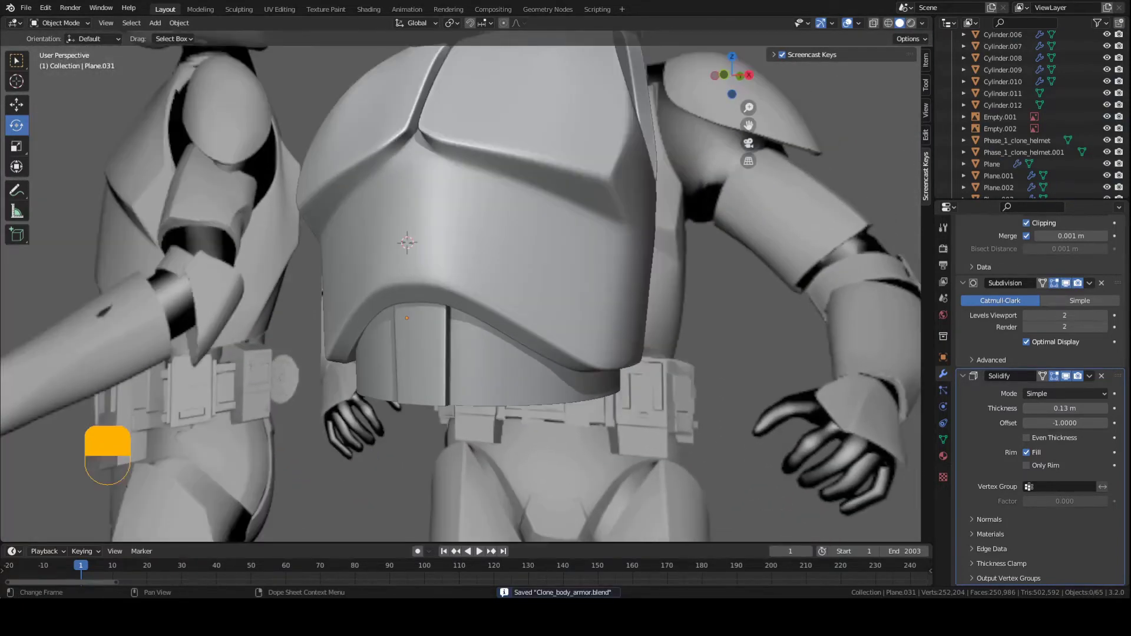
# - In front view, move the abdomen plate off the reference figure into the empty space beside the character, and save
pyautogui.click(476, 367)
pyautogui.press('KP_1')
pyautogui.hotkey('ctrl', 's')
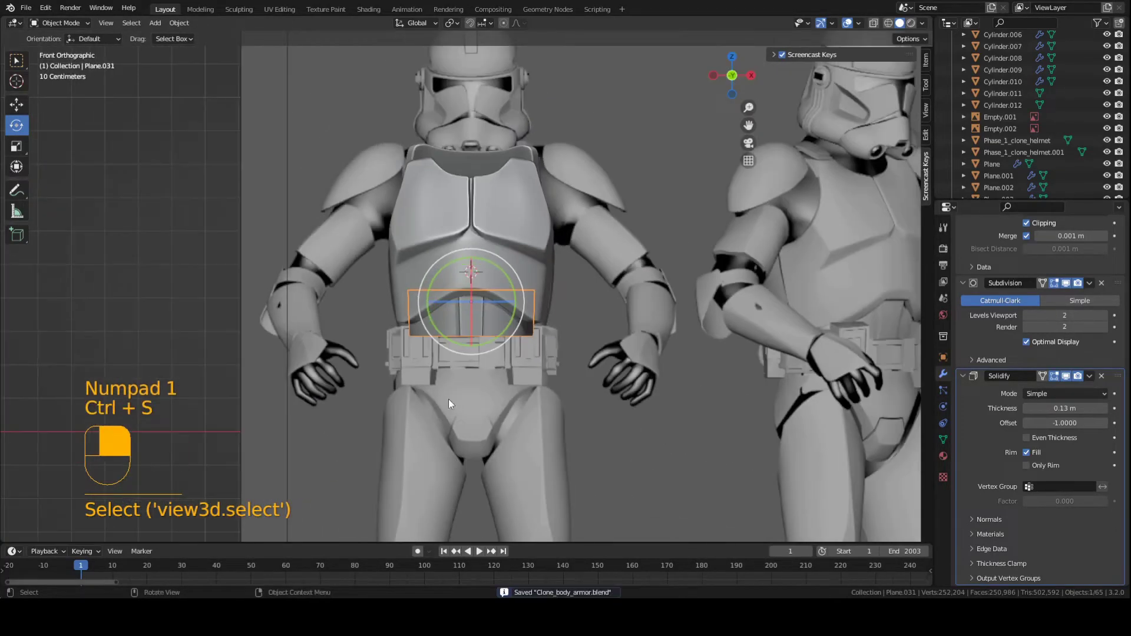
pyautogui.keyDown('shift'); pyautogui.moveTo(353, 391); pyautogui.dragTo(575, 349, button='middle'); pyautogui.keyUp('shift')
pyautogui.scroll(-5, 518, 359)
pyautogui.keyDown('shift'); pyautogui.moveTo(430, 390); pyautogui.dragTo(570, 350, button='middle'); pyautogui.keyUp('shift')
pyautogui.press('g')
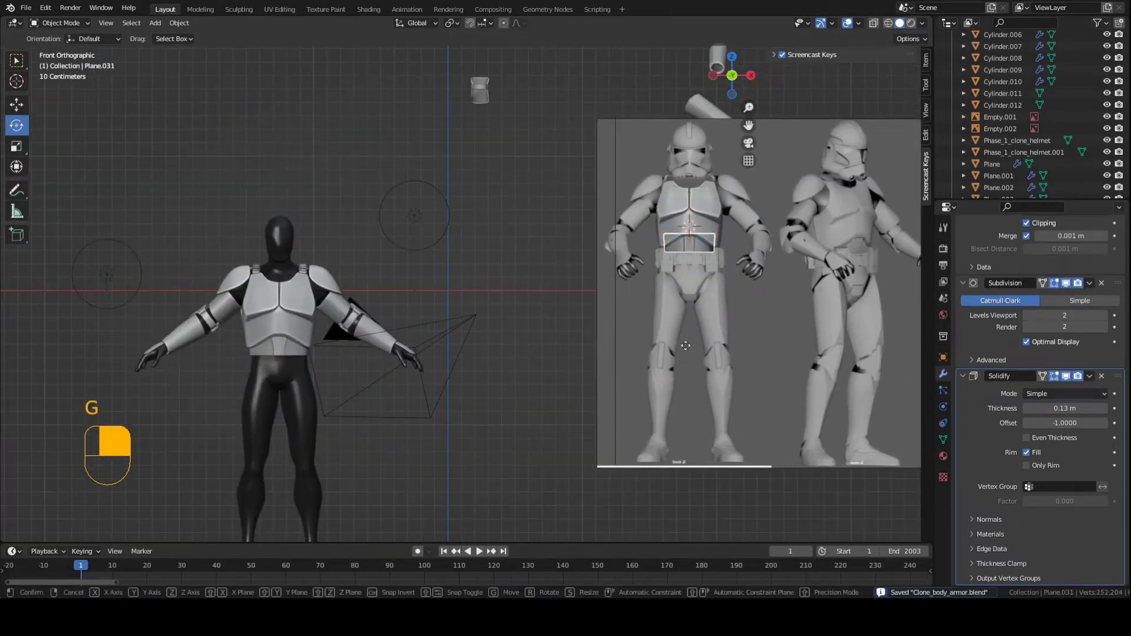
pyautogui.click(491, 373)
pyautogui.hotkey('ctrl', 's')
pyautogui.scroll(4, 488, 368)
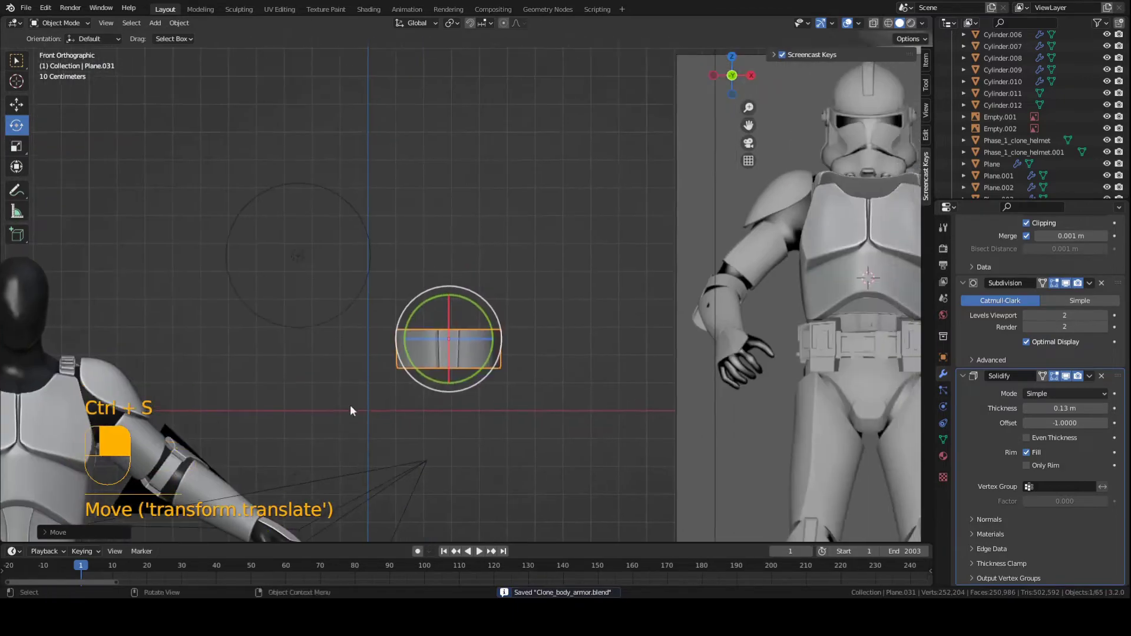
# - Duplicate the abdomen plate and place the copy aside along Y
pyautogui.moveTo(350, 410); pyautogui.dragTo(588, 482, button='middle')
pyautogui.hotkey('shift', 'd')
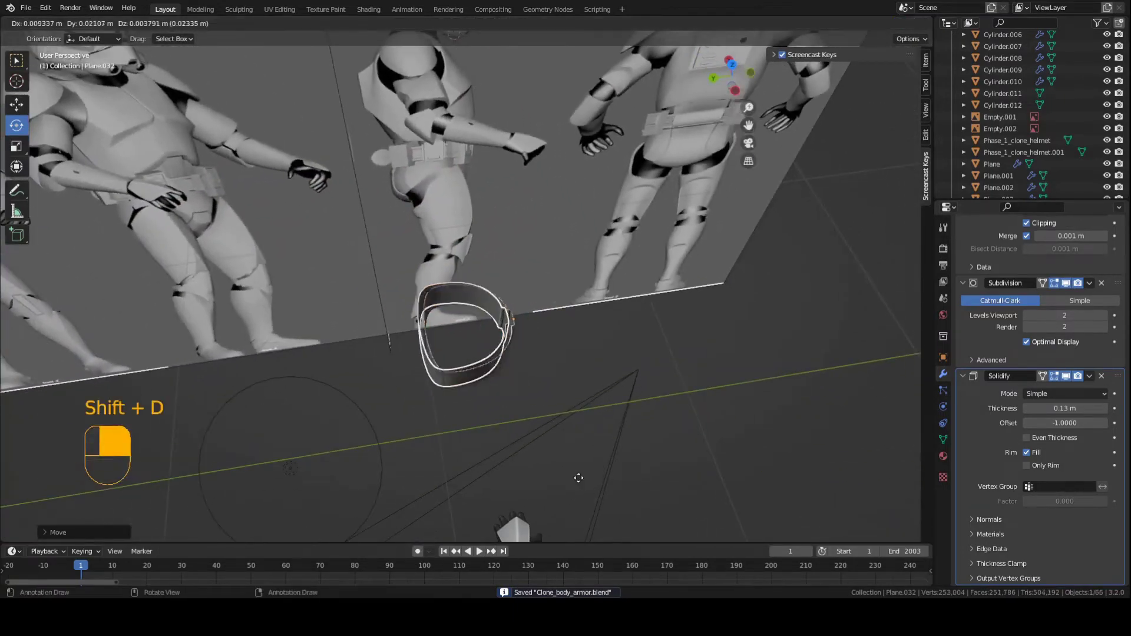
pyautogui.press('y')
pyautogui.click(208, 385)
pyautogui.press('g')
pyautogui.rightClick(381, 373)
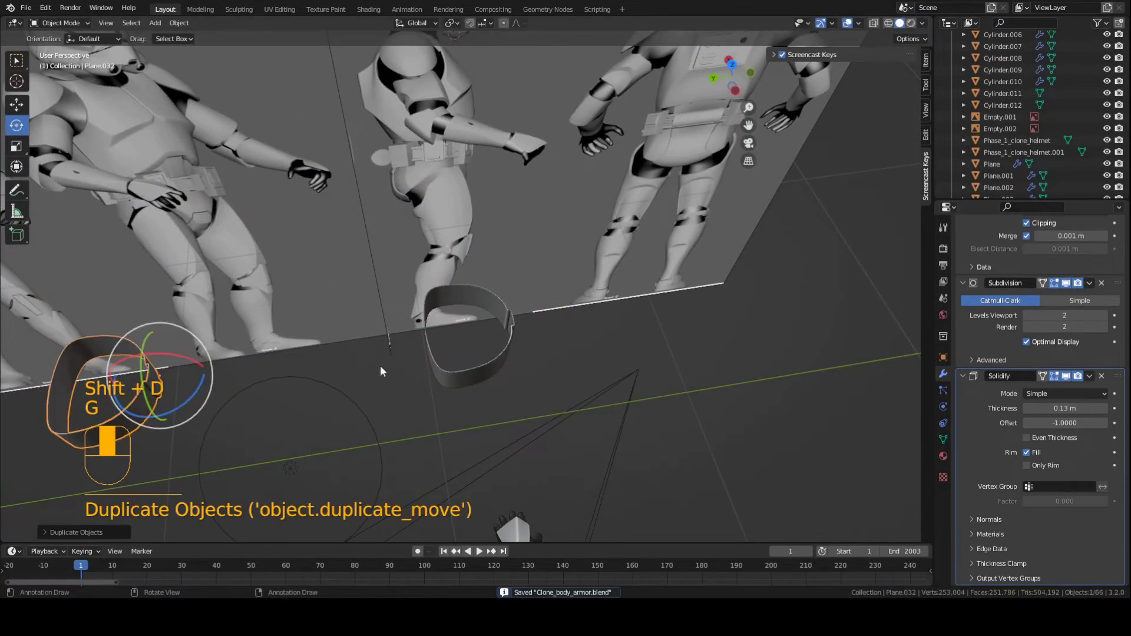
# - Select the original abdomen plate and move it in front view onto the character's waist below the chest armor
pyautogui.click(494, 371)
pyautogui.moveTo(493, 371); pyautogui.dragTo(481, 380, button='middle')
pyautogui.press('KP_1')
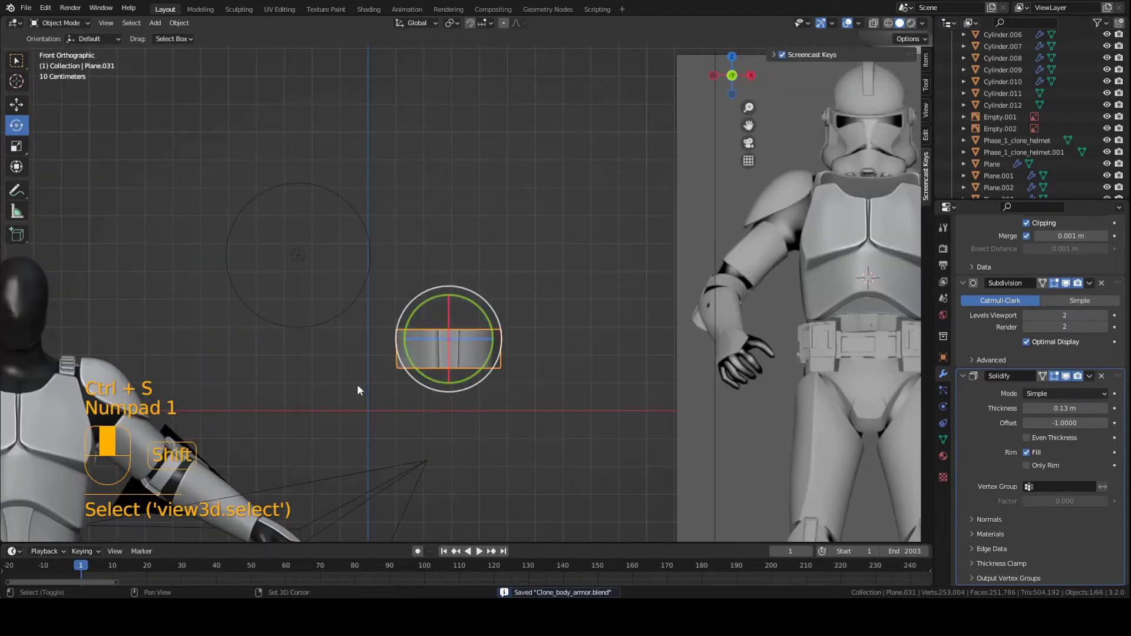
pyautogui.keyDown('shift'); pyautogui.moveTo(357, 384); pyautogui.dragTo(592, 304, button='middle'); pyautogui.keyUp('shift')
pyautogui.press('g')
pyautogui.click(202, 457)
# - Move the abdomen plate along Y onto the character's torso beneath the chest and back armor
pyautogui.keyDown('shift'); pyautogui.moveTo(202, 457); pyautogui.dragTo(512, 348, button='middle'); pyautogui.keyUp('shift')
pyautogui.scroll(1, 380, 357)
pyautogui.scroll(-2, 553, 369)
pyautogui.press('g')
pyautogui.press('y')
pyautogui.click(584, 366)
pyautogui.scroll(2, 582, 368)
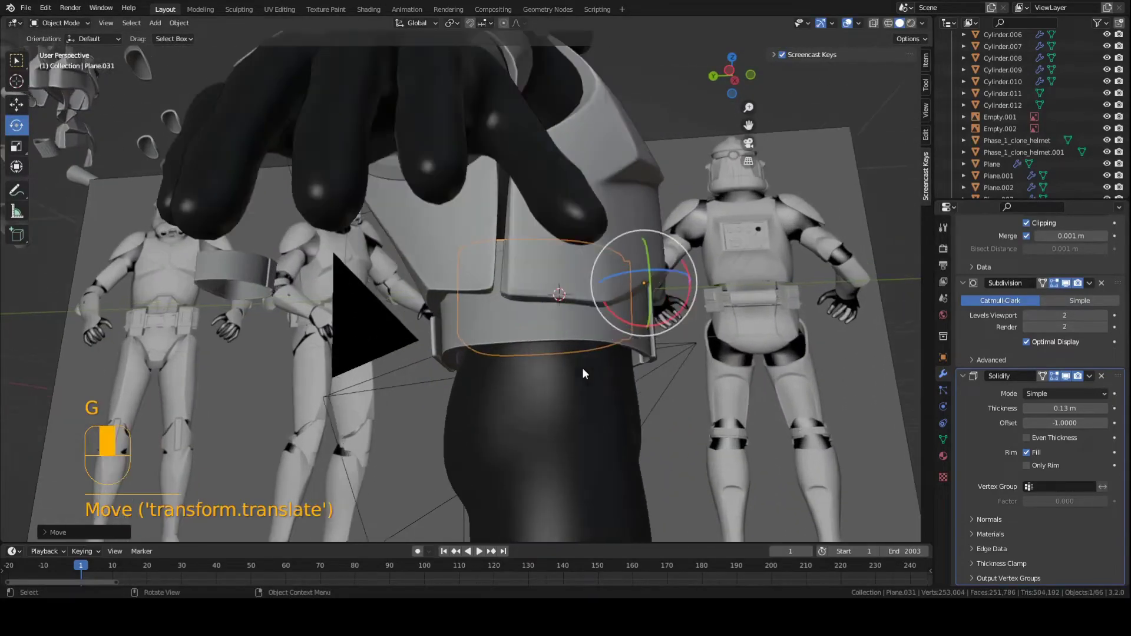
# - Adjust the abdomen plate's height along Z and its position around the waist, and save the file
pyautogui.moveTo(582, 368)
pyautogui.mouseDown(button='middle')
pyautogui.moveTo(622, 335)
pyautogui.moveTo(607, 357)
pyautogui.moveTo(618, 390)
pyautogui.moveTo(617, 354)
pyautogui.moveTo(592, 341)
pyautogui.moveTo(595, 353)
pyautogui.moveTo(540, 380)
pyautogui.moveTo(590, 348)
pyautogui.mouseUp(button='middle')
pyautogui.press('g')
pyautogui.press('z')
pyautogui.click(616, 388)
pyautogui.press('g')
pyautogui.click(771, 354)
pyautogui.moveTo(772, 354); pyautogui.dragTo(636, 369, button='middle')
pyautogui.press('h')
pyautogui.click(466, 387)
pyautogui.hotkey('ctrl', 's')
# - Select the rounded plate on the back of the waist, save, then add a cube and scale it down uniformly
pyautogui.moveTo(465, 387); pyautogui.dragTo(631, 362, button='middle')
pyautogui.click(408, 357)
pyautogui.moveTo(407, 357); pyautogui.dragTo(433, 426, button='middle')
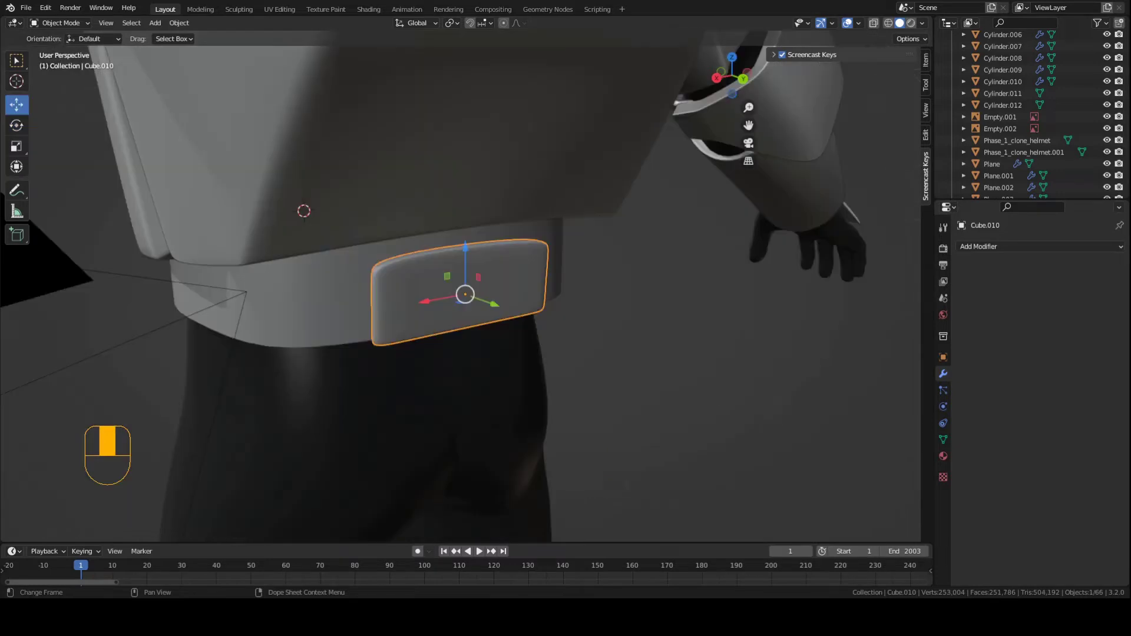
pyautogui.scroll(-5, 441, 395)
pyautogui.moveTo(441, 395); pyautogui.dragTo(486, 383, button='middle')
pyautogui.hotkey('ctrl', 's')
pyautogui.hotkey('shift', 'a')
pyautogui.moveTo(473, 352)
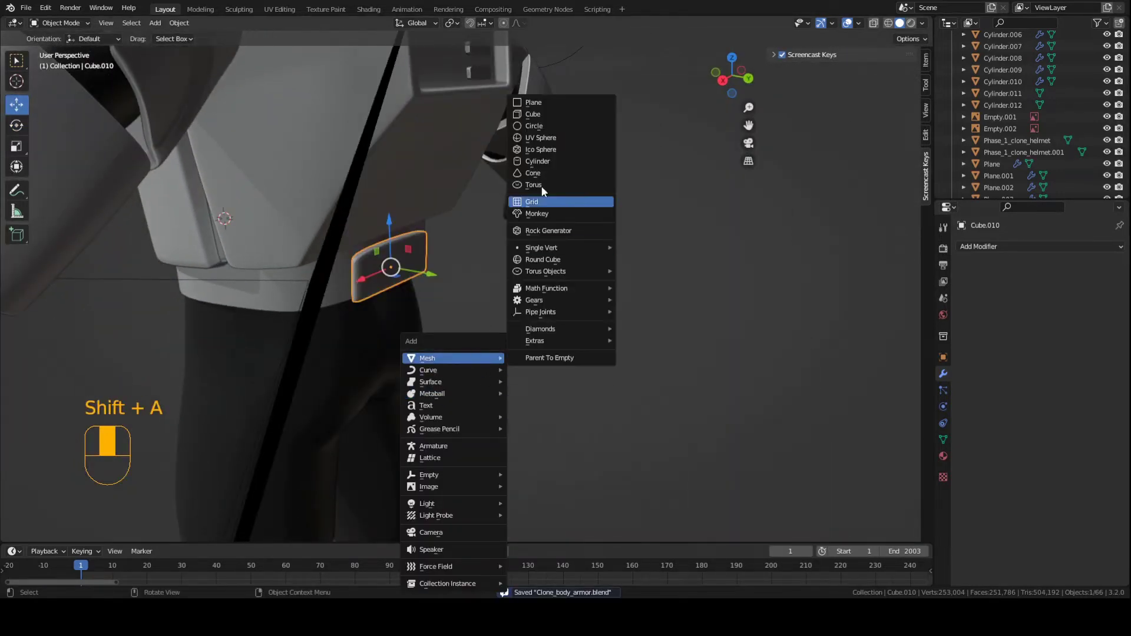
pyautogui.click(533, 113)
pyautogui.press('s')
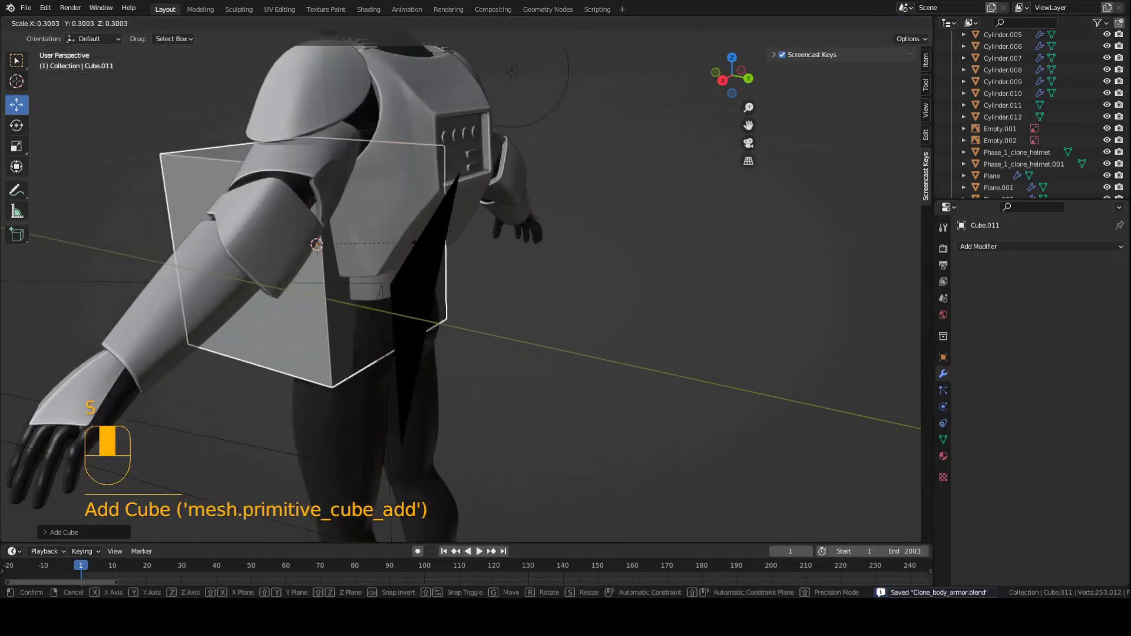
pyautogui.click(400, 252)
pyautogui.scroll(2, 377, 275)
pyautogui.press('s')
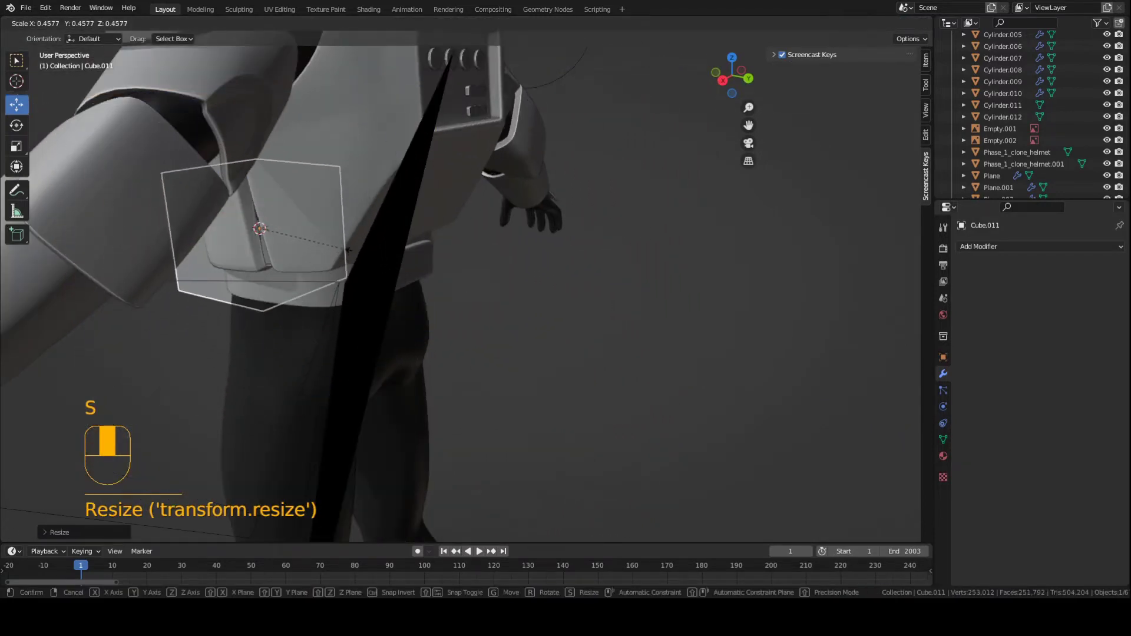
pyautogui.click(317, 237)
# - Move the cube along Y into the empty space behind the character's waist
pyautogui.press('g')
pyautogui.press('y')
pyautogui.click(682, 320)
pyautogui.keyDown('shift'); pyautogui.moveTo(683, 320); pyautogui.dragTo(612, 316, button='middle'); pyautogui.keyUp('shift')
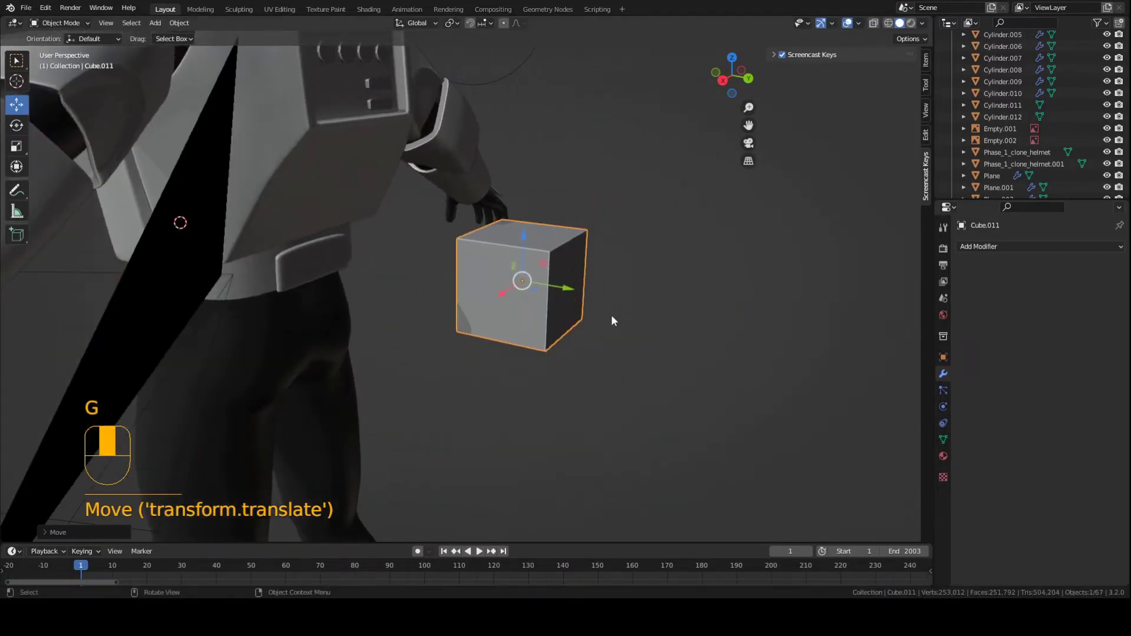
pyautogui.scroll(3, 693, 340)
pyautogui.press('g')
pyautogui.press('y')
pyautogui.click(312, 241)
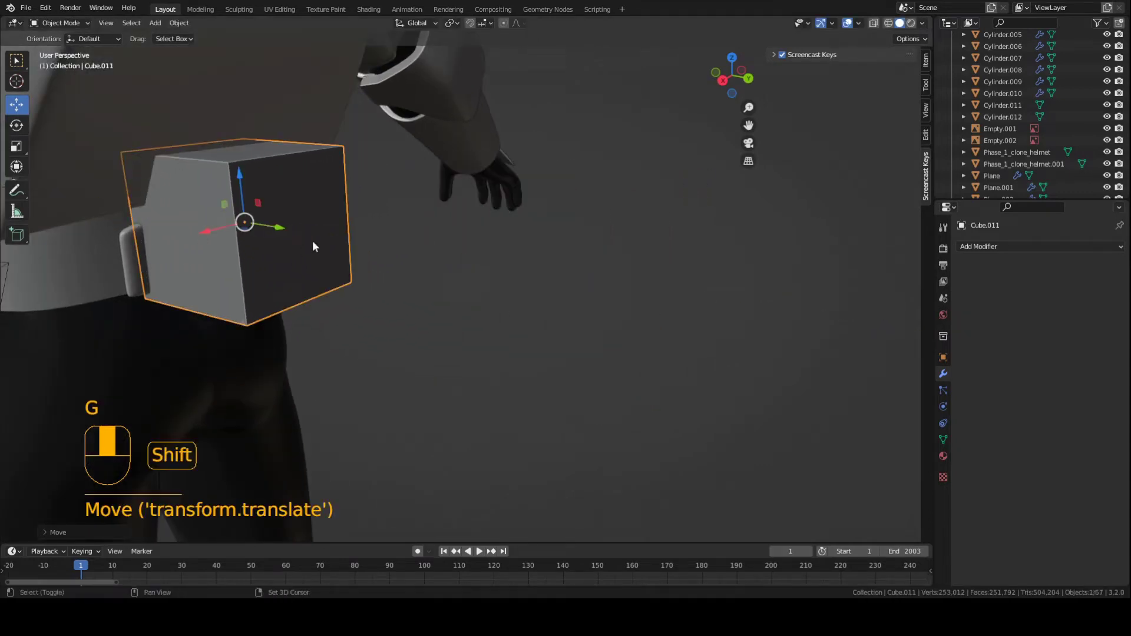
pyautogui.keyDown('shift'); pyautogui.moveTo(312, 241); pyautogui.dragTo(455, 278, button='middle'); pyautogui.keyUp('shift')
pyautogui.press('g')
pyautogui.press('y')
pyautogui.click(722, 327)
# - Flatten the cube into a thin slab by scaling it along Y to about 0.09
pyautogui.scroll(-2, 582, 307)
pyautogui.keyDown('shift'); pyautogui.moveTo(722, 328); pyautogui.dragTo(737, 412, button='middle'); pyautogui.keyUp('shift')
pyautogui.scroll(3, 582, 307)
pyautogui.press('s')
pyautogui.press('y')
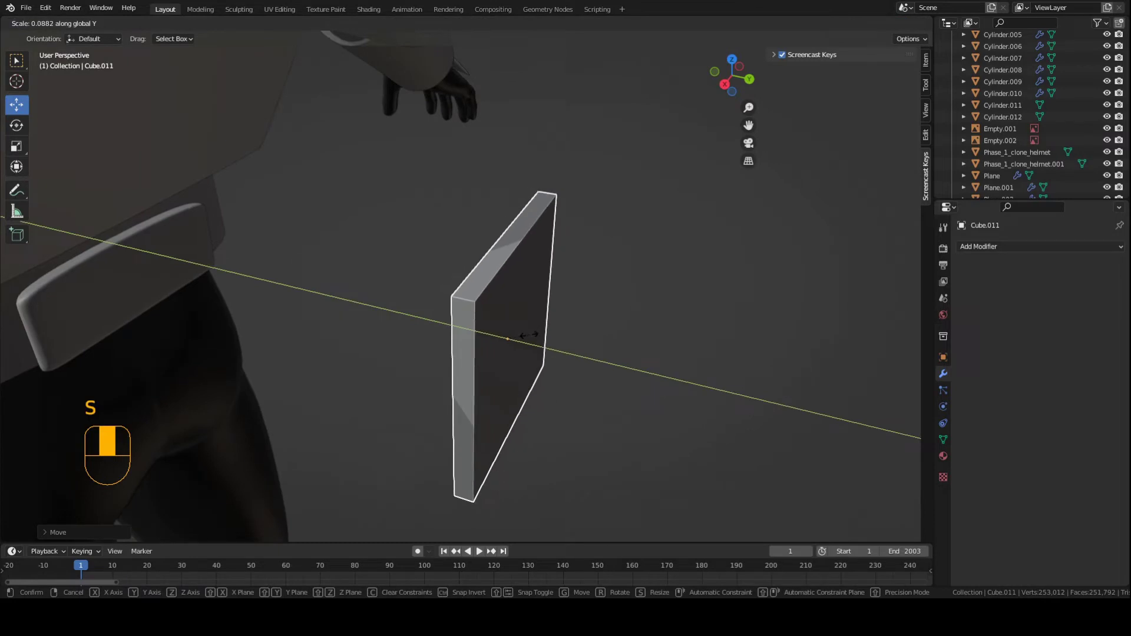
pyautogui.click(526, 332)
pyautogui.moveTo(526, 332); pyautogui.dragTo(588, 361, button='middle')
# - Scale the slab along Z into a low, wide rectangular panel behind the waist
pyautogui.press('s')
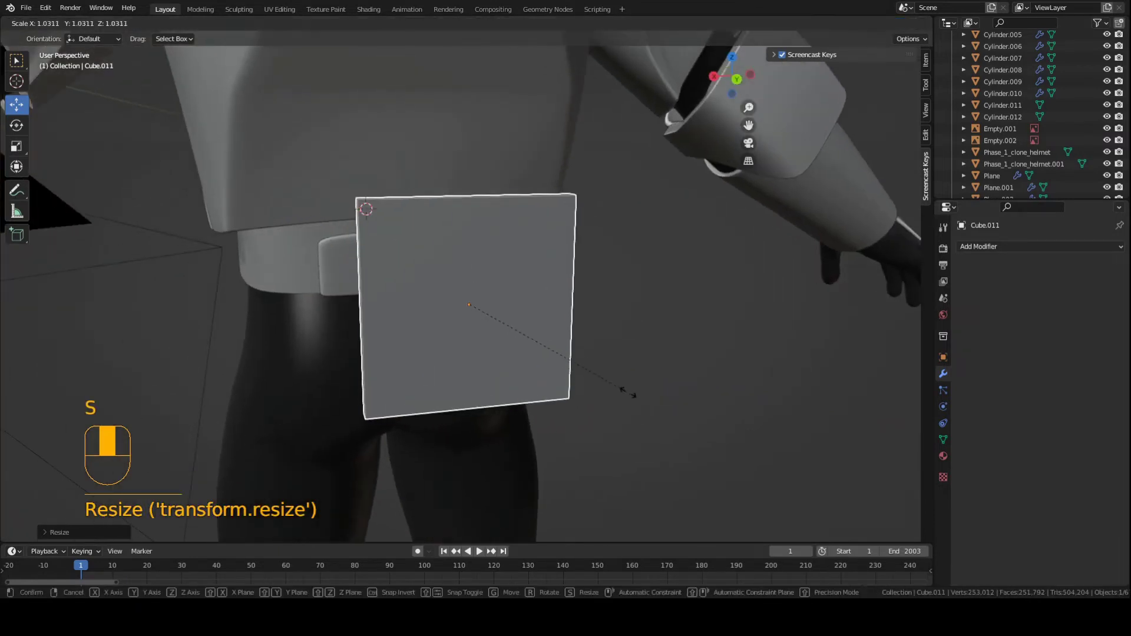
pyautogui.press('z')
pyautogui.click(539, 328)
pyautogui.moveTo(539, 327); pyautogui.dragTo(628, 333, button='middle')
pyautogui.press('s')
pyautogui.press('z')
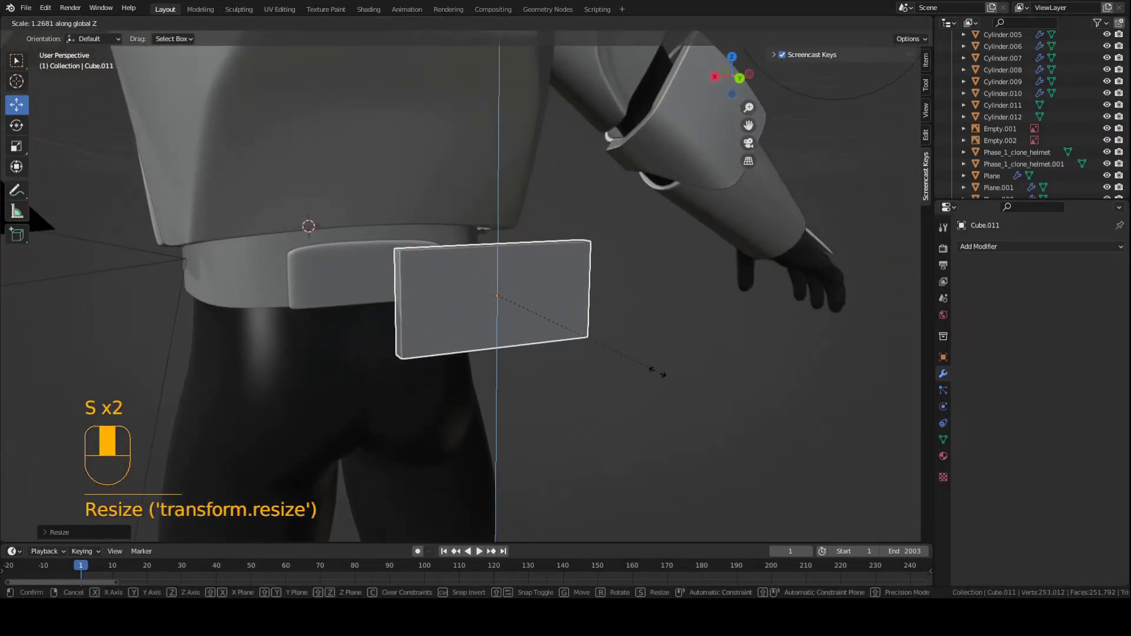
pyautogui.click(657, 372)
# - Refine the panel's proportions by scaling it along X, uniformly and along Y, and save the file
pyautogui.moveTo(656, 373); pyautogui.dragTo(617, 342, button='middle')
pyautogui.press('s')
pyautogui.press('x')
pyautogui.click(650, 351)
pyautogui.press('s')
pyautogui.click(705, 390)
pyautogui.press('s')
pyautogui.press('y')
pyautogui.click(700, 373)
pyautogui.hotkey('ctrl', 's')
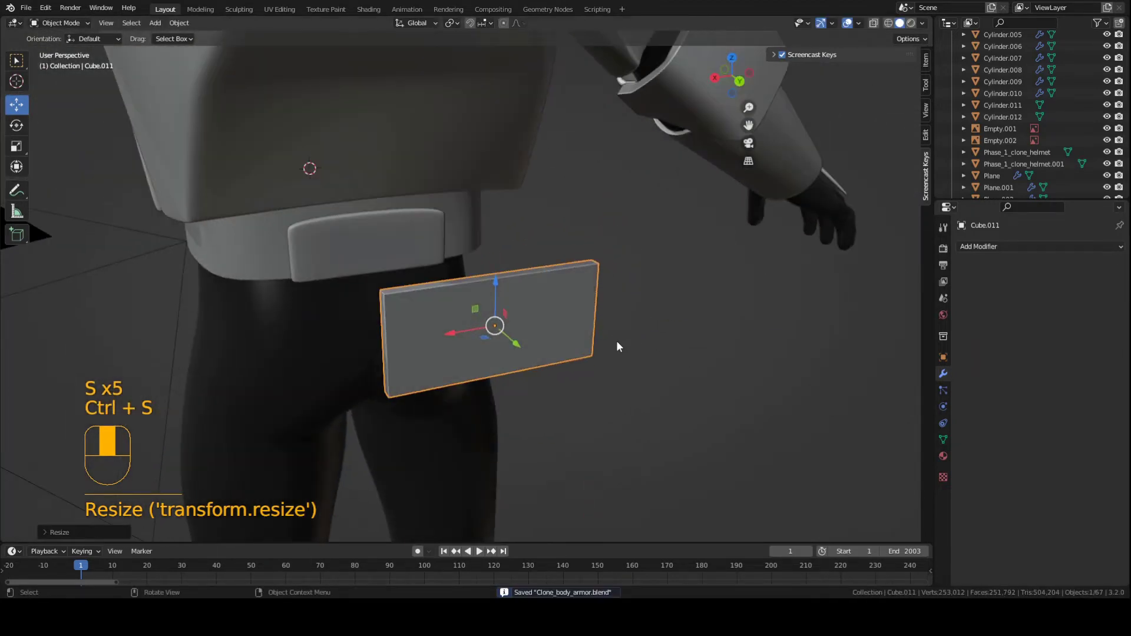
# - Add a Subdivision modifier to the panel with viewport level 2, and save the file
pyautogui.click(1013, 246)
pyautogui.click(910, 460)
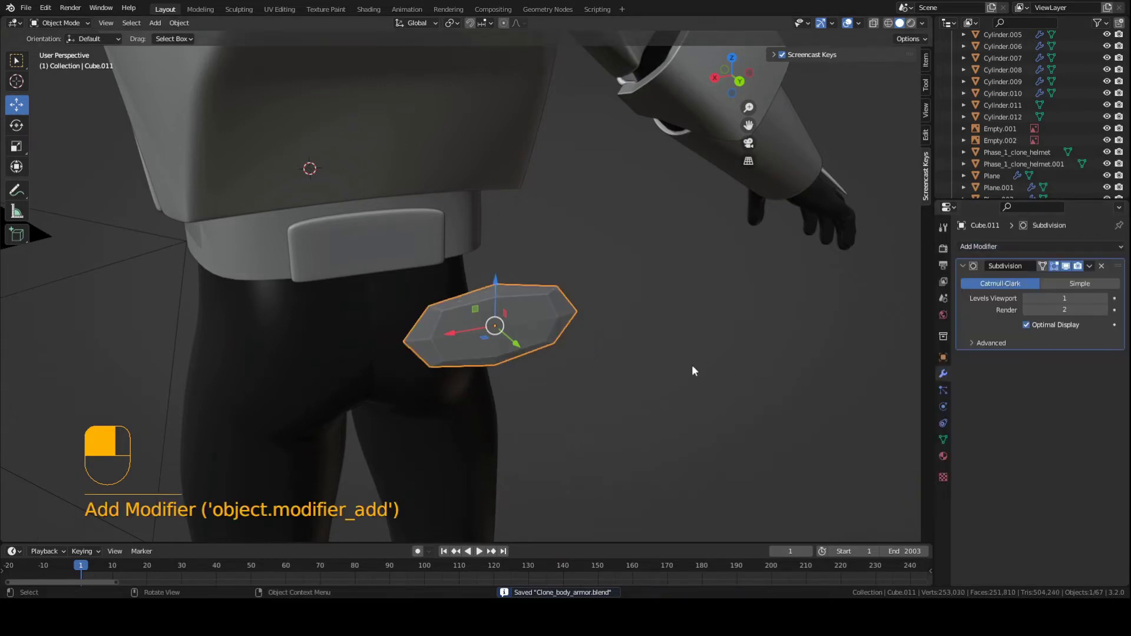
pyautogui.moveTo(1090, 295); pyautogui.dragTo(1103, 295)
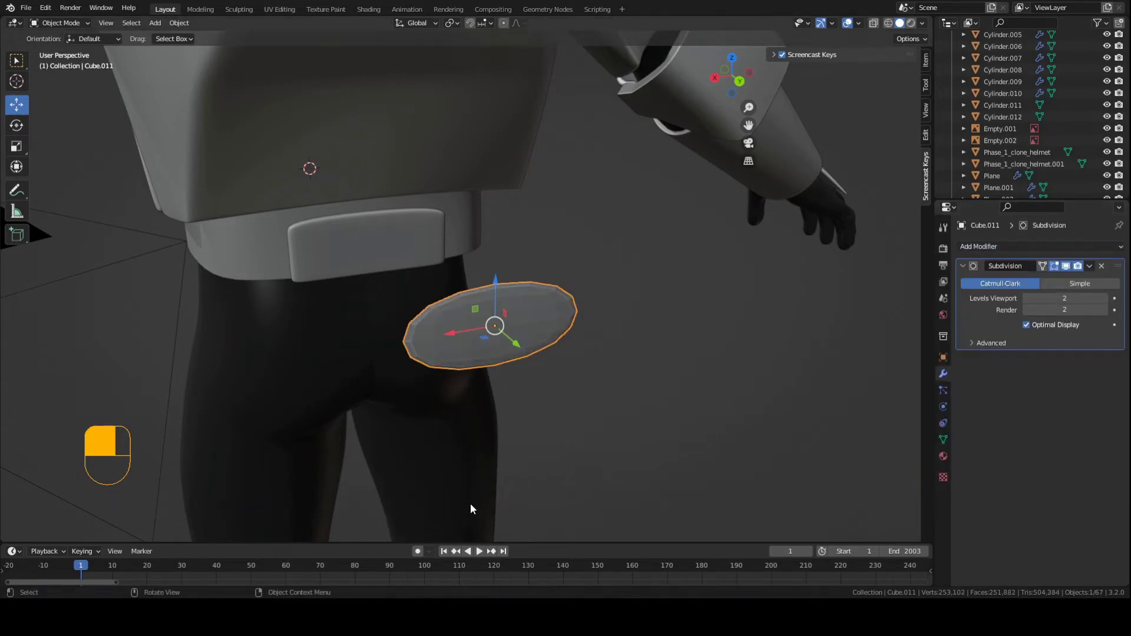
pyautogui.hotkey('ctrl', 's')
pyautogui.scroll(2, 432, 237)
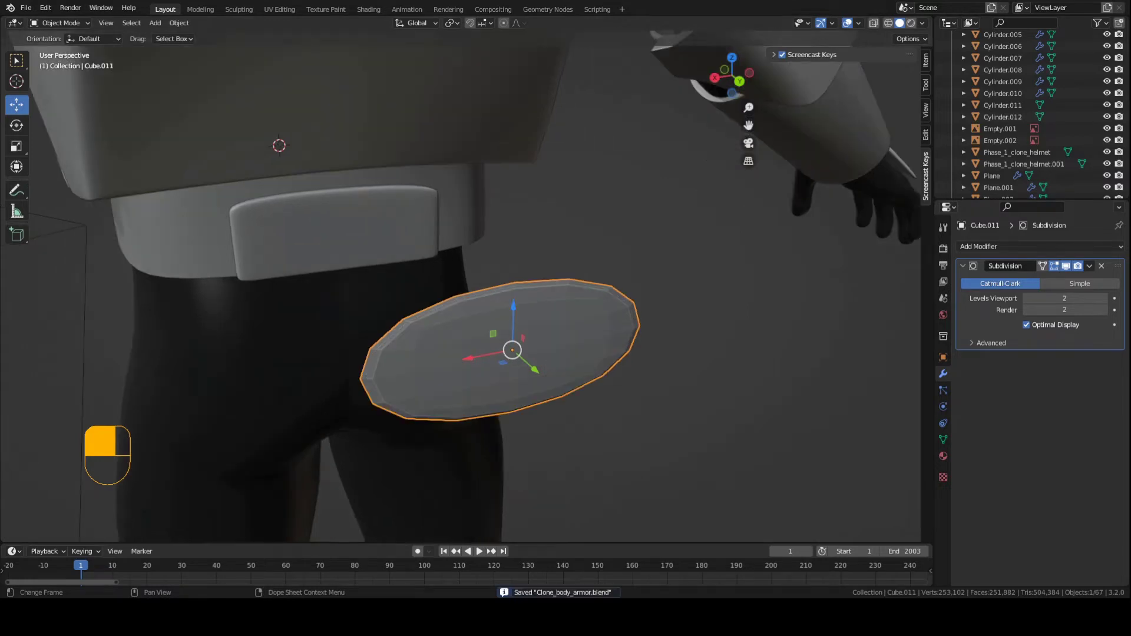
# - In Edit Mode, add two vertical loop cuts to the panel and scale them apart along X toward its ends
pyautogui.click(48, 25)
pyautogui.click(59, 50)
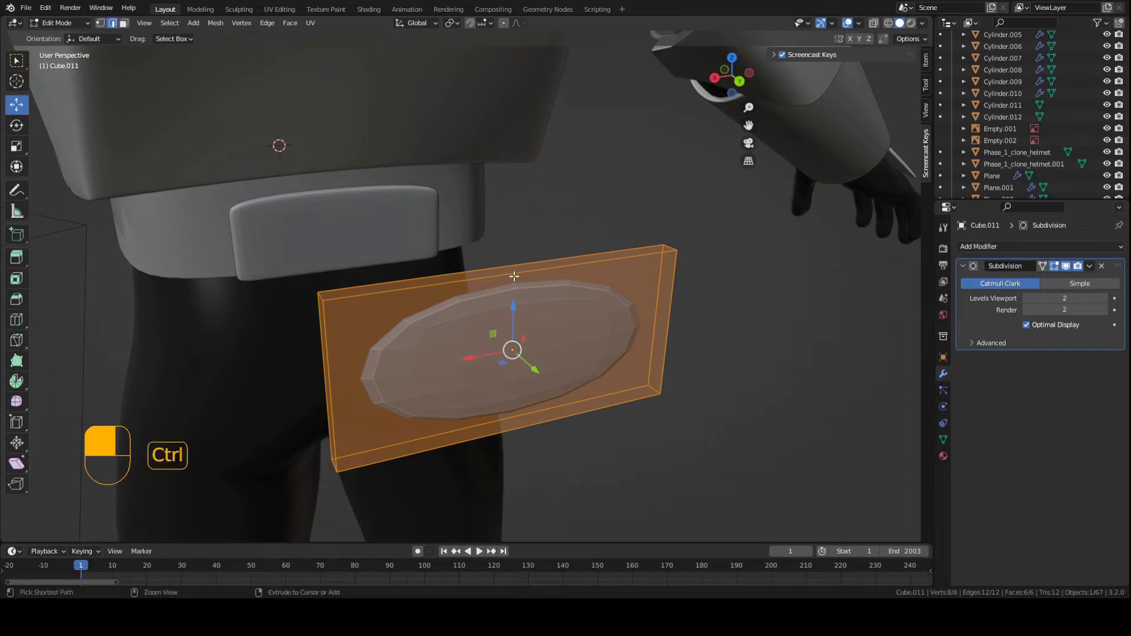
pyautogui.hotkey('ctrl', 'r')
pyautogui.scroll(1, 514, 275)
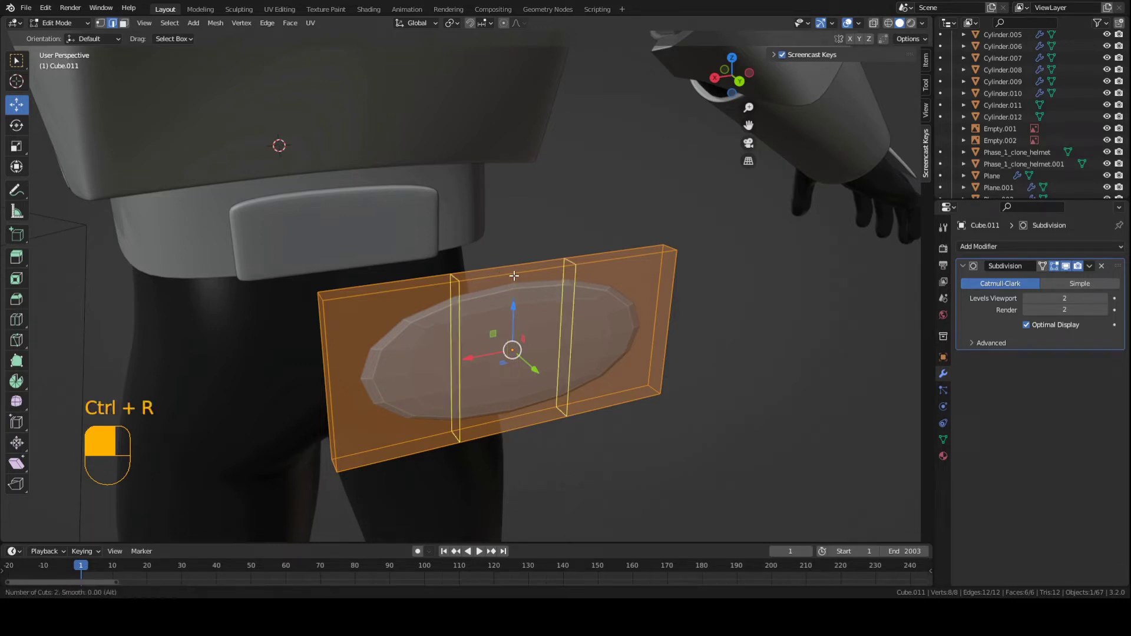
pyautogui.click(513, 275)
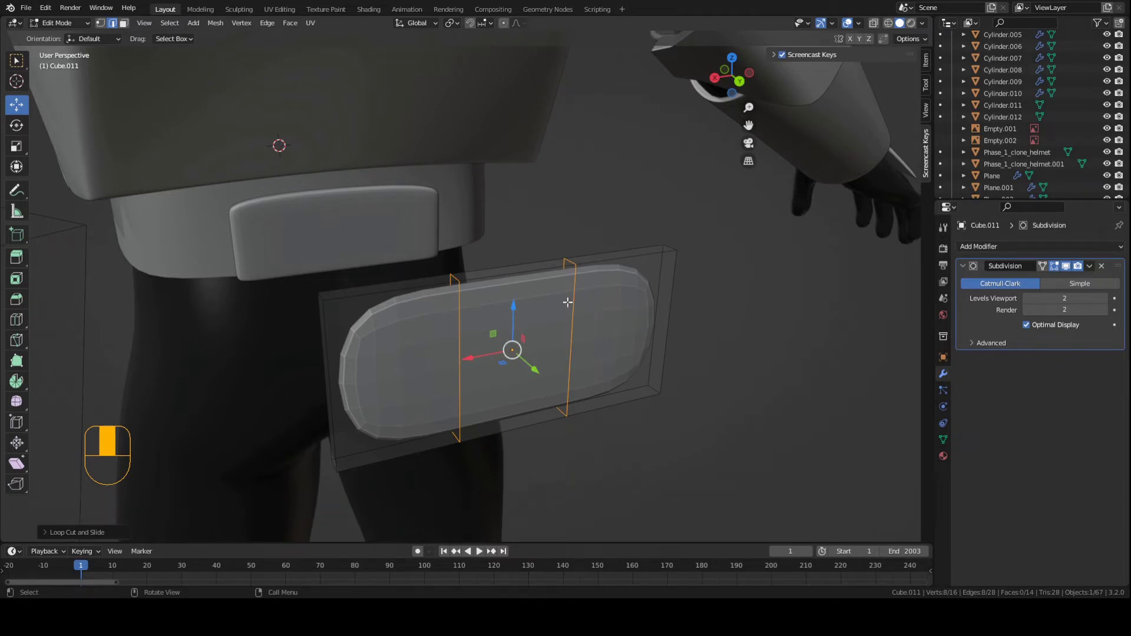
pyautogui.press('s')
pyautogui.press('x')
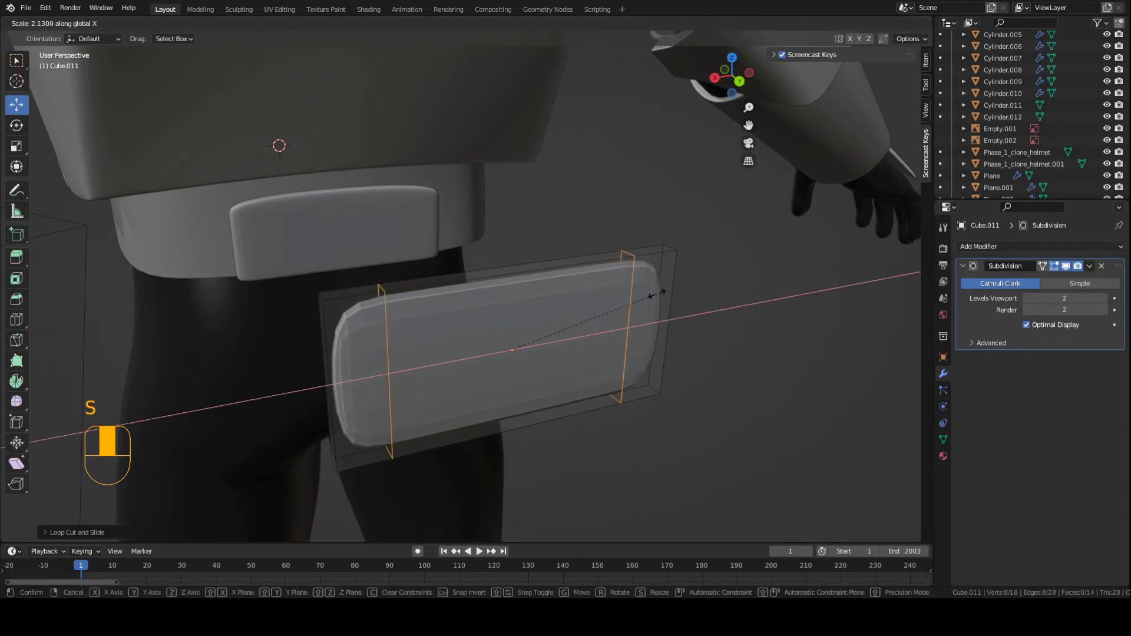
pyautogui.click(664, 275)
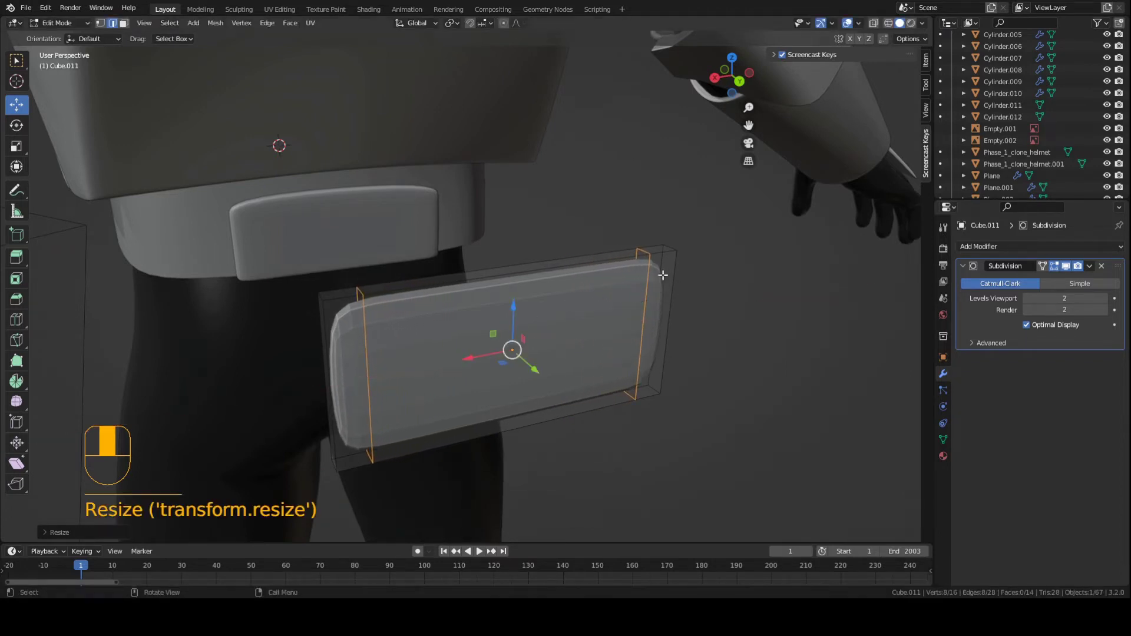
# - Set the transform pivot point to Median Point and rescale the two vertical edge loops along X
pyautogui.click(453, 24)
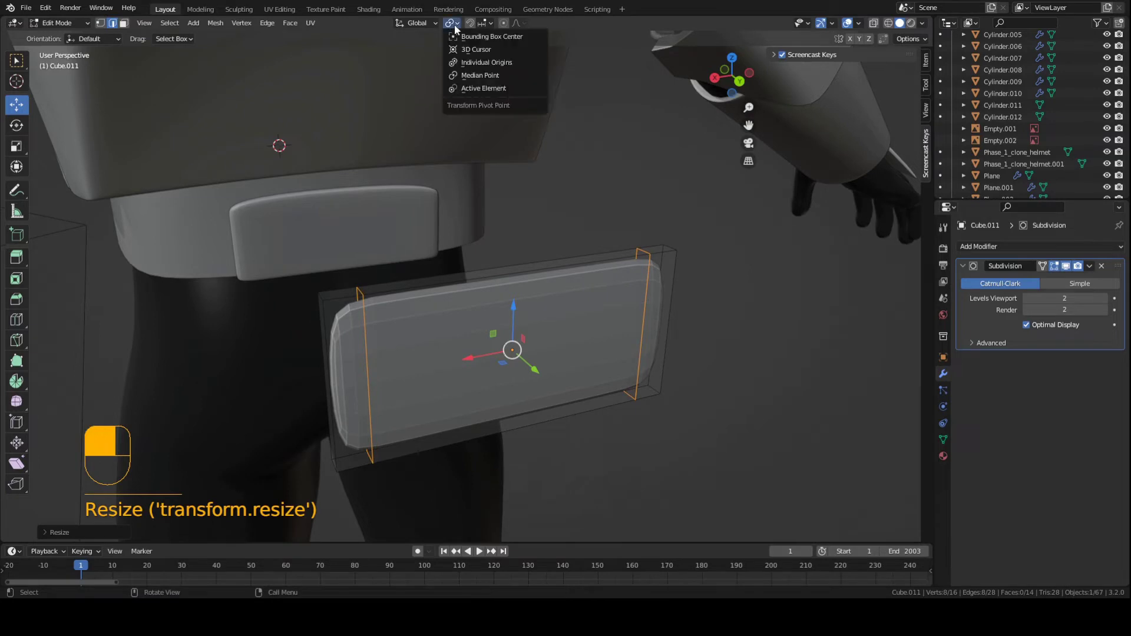
pyautogui.click(472, 75)
pyautogui.press('s')
pyautogui.press('x')
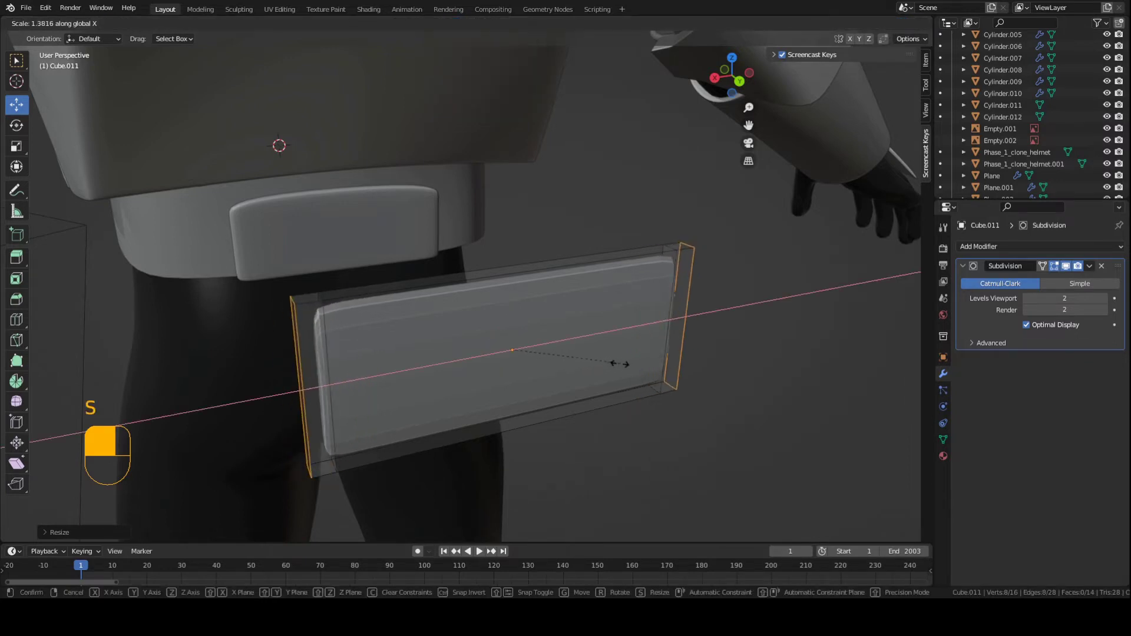
pyautogui.click(578, 366)
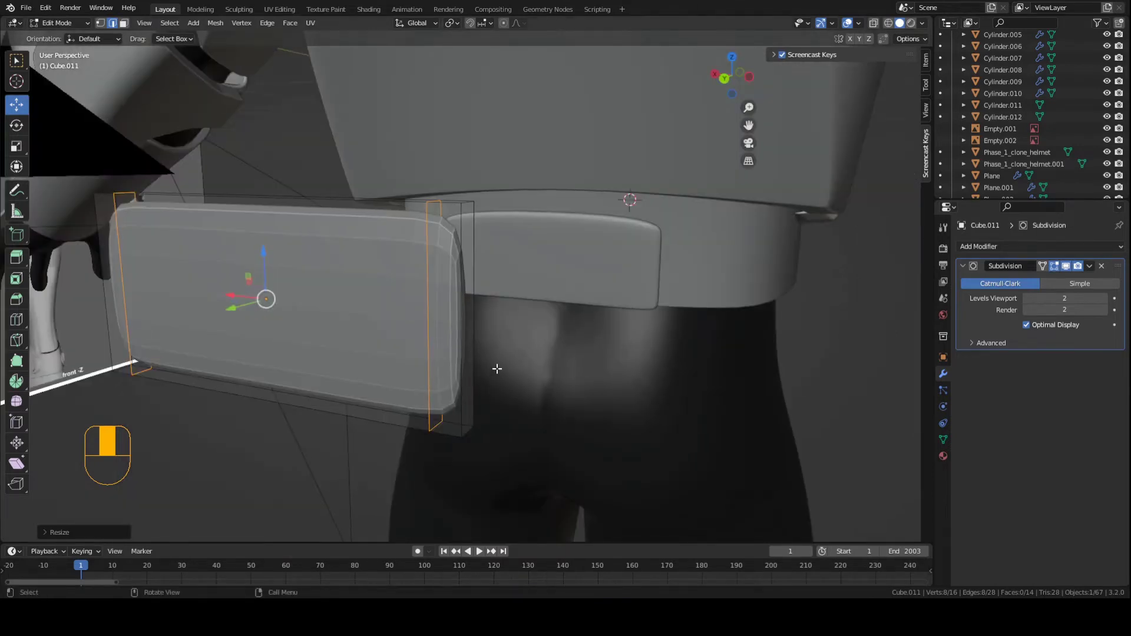
# - Add two horizontal loop cuts to the panel and scale them apart along Z toward its upper and lower edges
pyautogui.keyDown('shift'); pyautogui.moveTo(483, 364); pyautogui.dragTo(483, 271, button='middle'); pyautogui.keyUp('shift')
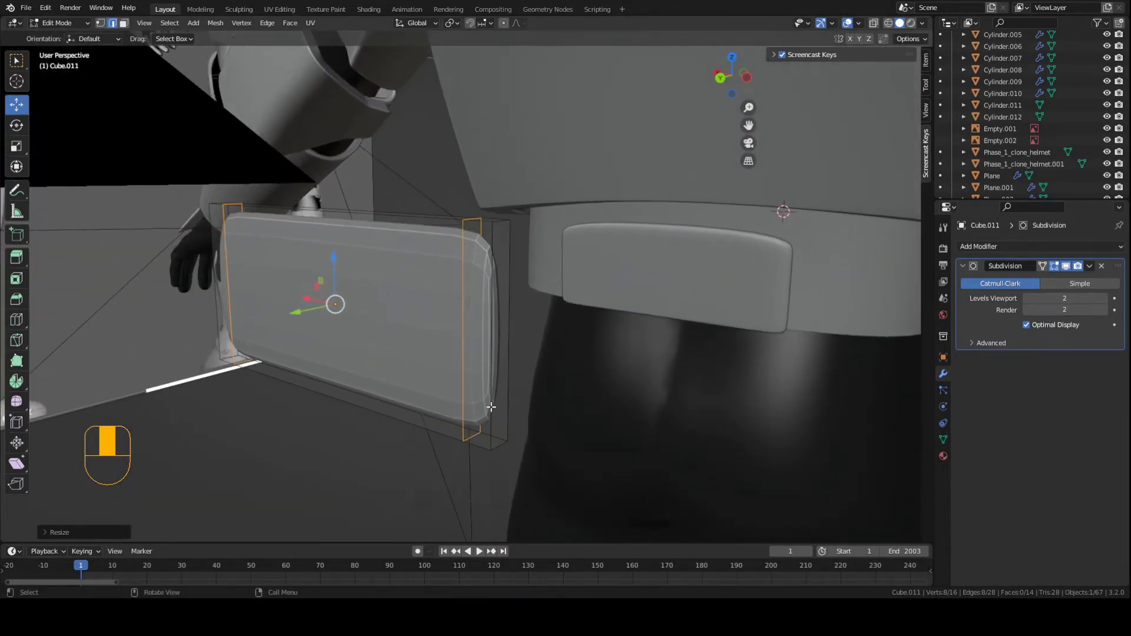
pyautogui.hotkey('ctrl', 'r')
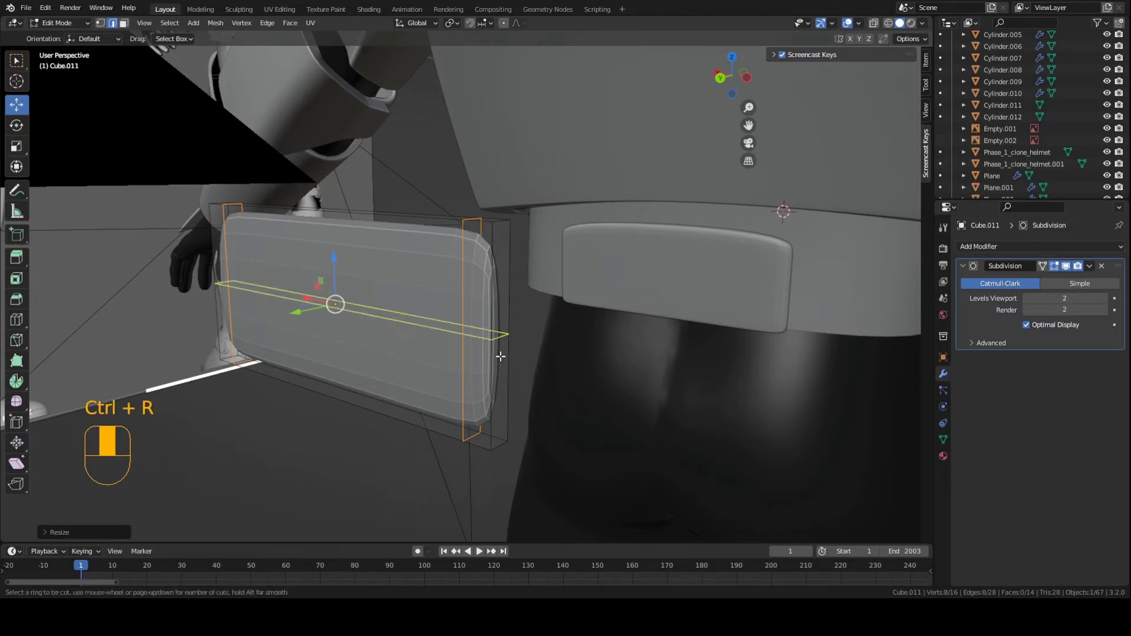
pyautogui.scroll(1, 500, 357)
pyautogui.click(501, 356)
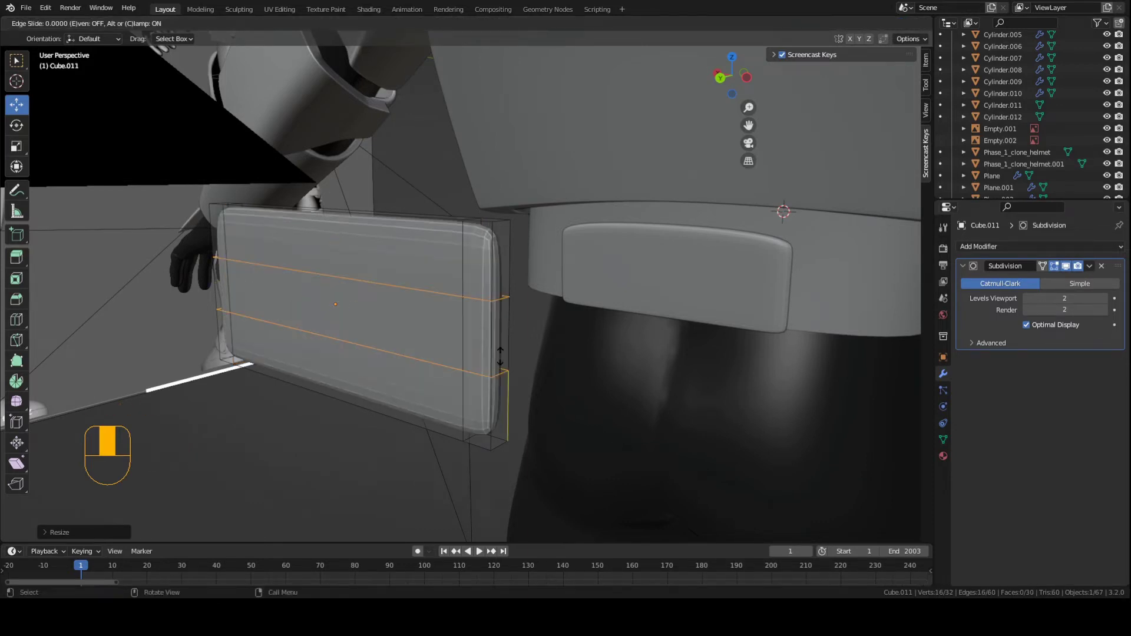
pyautogui.click(500, 356)
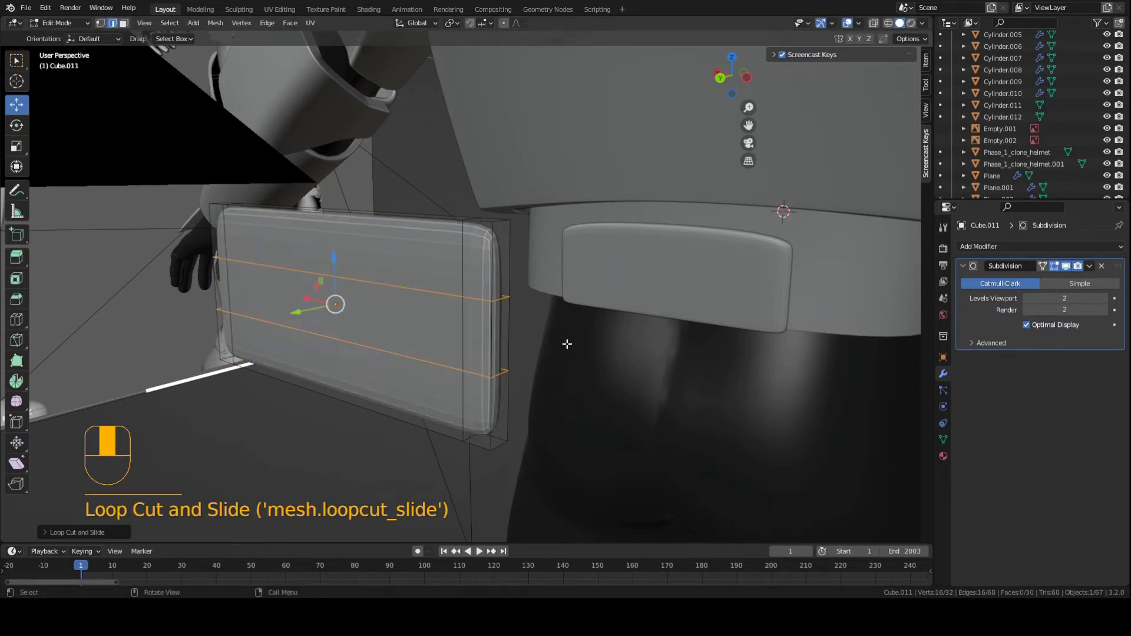
pyautogui.press('s')
pyautogui.press('z')
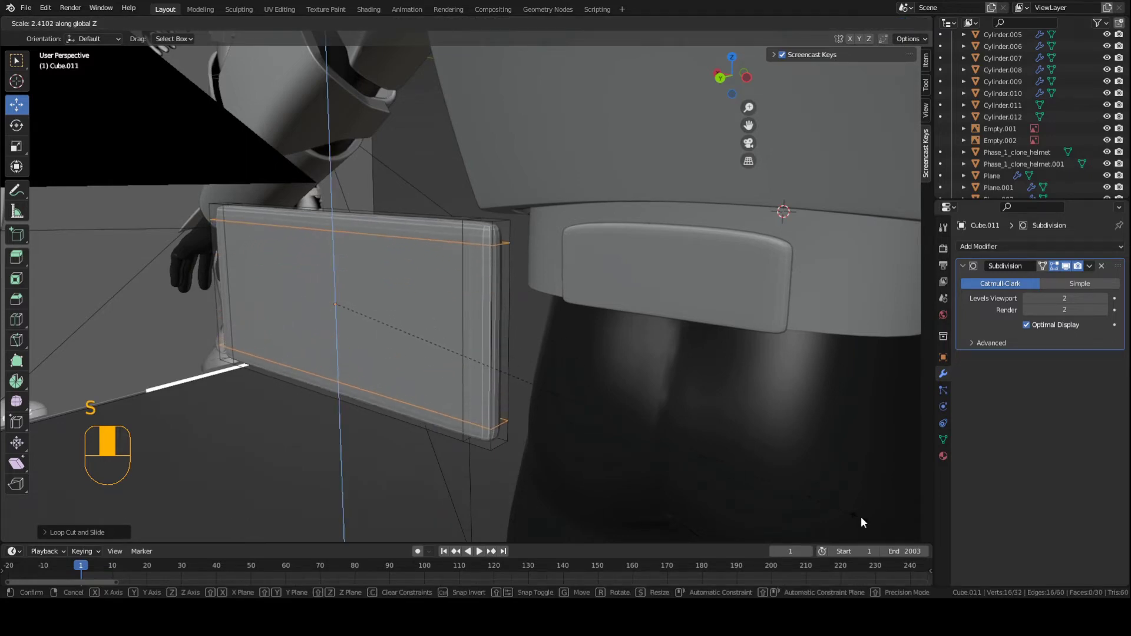
pyautogui.click(688, 436)
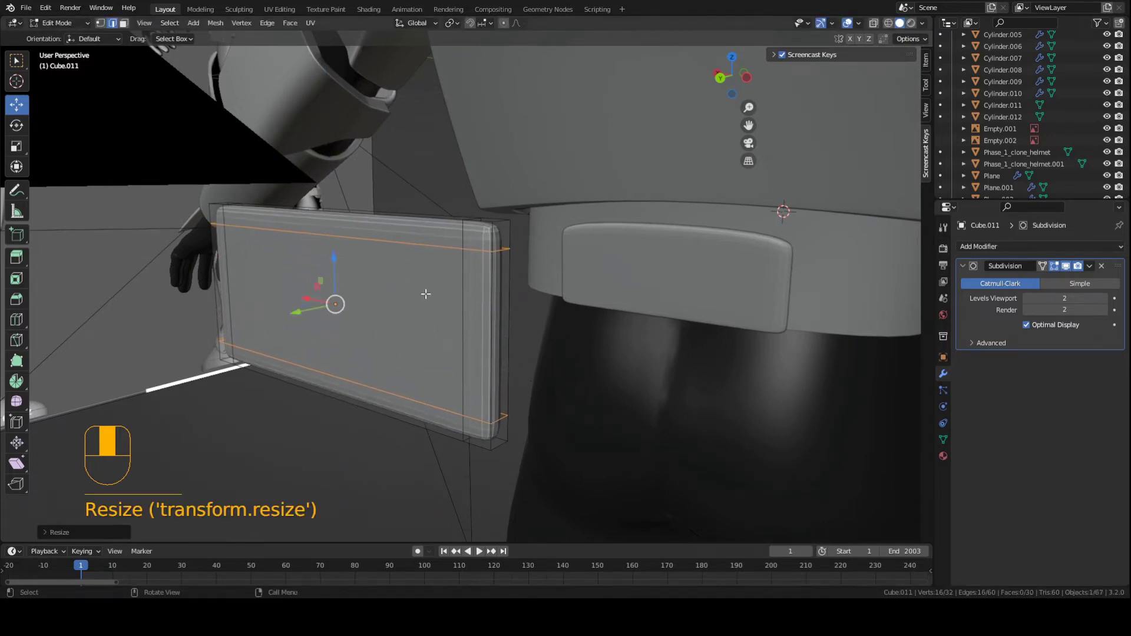
# - Select only the panel's upper horizontal edge loop and adjust its height along Z
pyautogui.moveTo(436, 293); pyautogui.dragTo(542, 298, button='middle')
pyautogui.scroll(2, 552, 322)
pyautogui.press('2')
pyautogui.press('a')
pyautogui.press('a')
pyautogui.keyDown('alt'); pyautogui.click(522, 267); pyautogui.keyUp('alt')
pyautogui.scroll(-3, 523, 276)
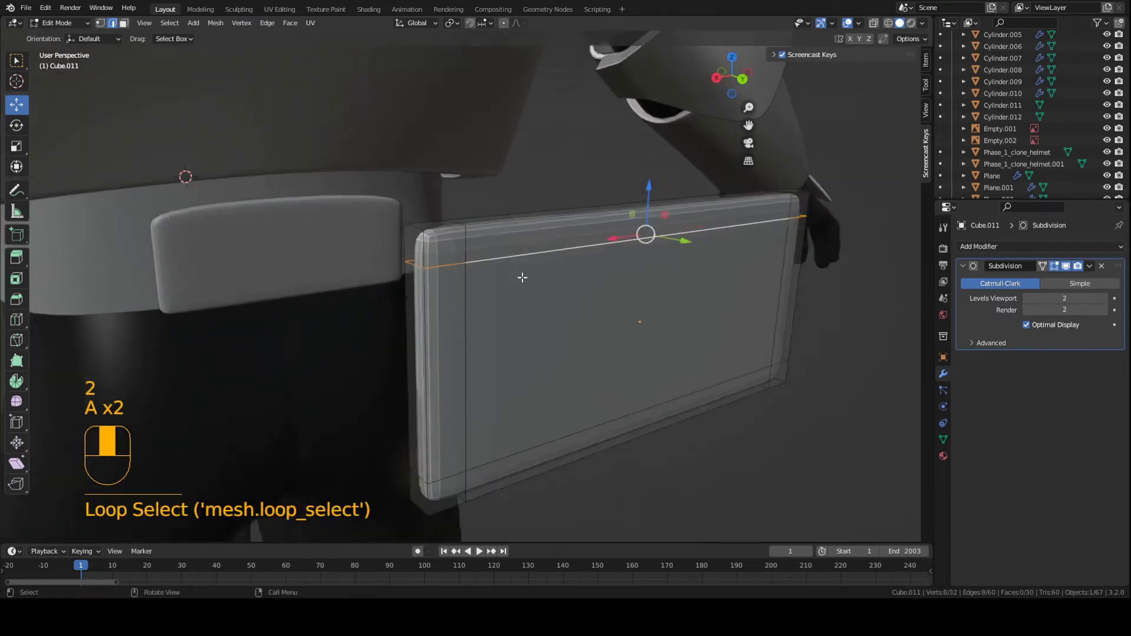
pyautogui.press('g')
pyautogui.rightClick(575, 353)
pyautogui.scroll(2, 571, 307)
pyautogui.press('g')
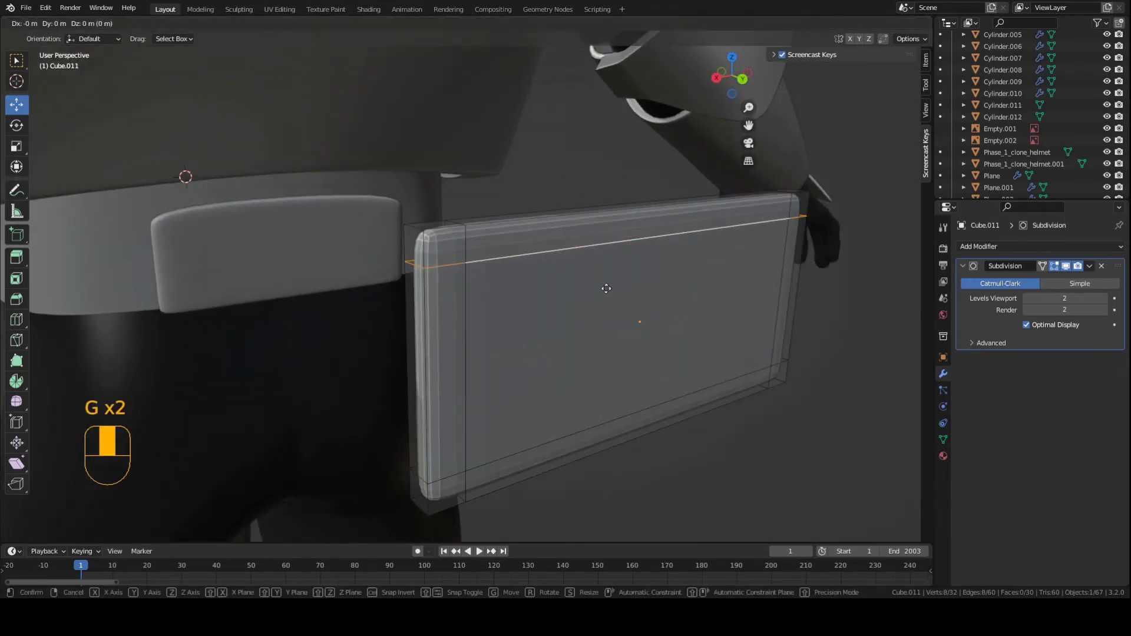
pyautogui.press('z')
pyautogui.click(606, 283)
# - Select the panel's lower horizontal edge loop, adjust its height along Z, and save the file
pyautogui.press('a')
pyautogui.press('a')
pyautogui.keyDown('alt'); pyautogui.keyDown('shift'); pyautogui.click(576, 429); pyautogui.keyUp('shift'); pyautogui.keyUp('alt')
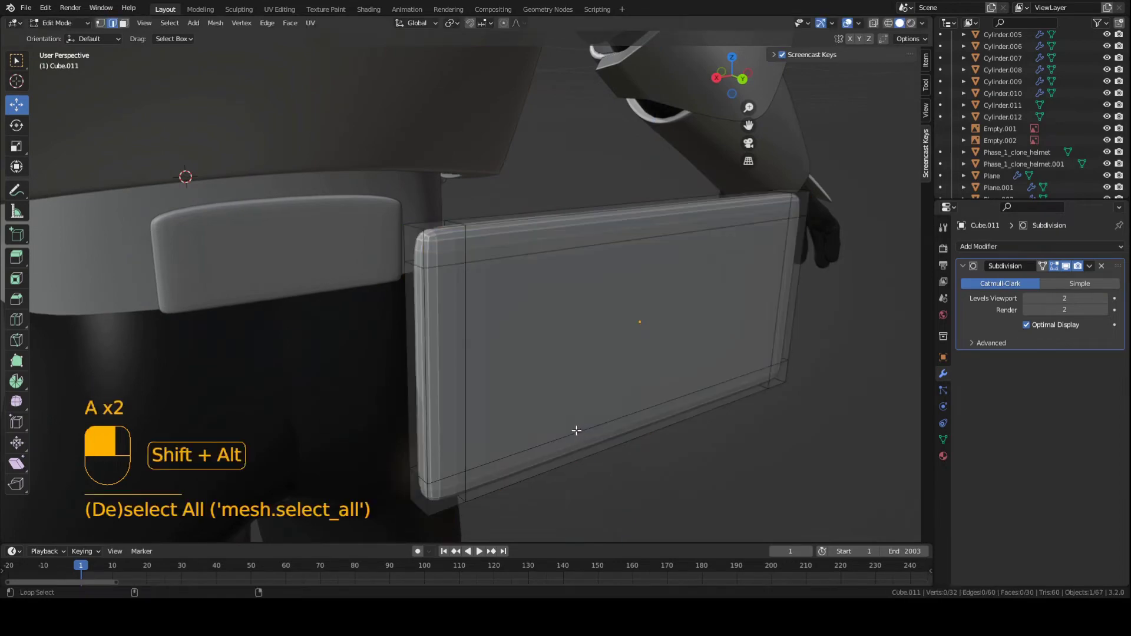
pyautogui.press('g')
pyautogui.moveTo(576, 429); pyautogui.dragTo(538, 386, button='middle')
pyautogui.press('z')
pyautogui.click(572, 390)
pyautogui.hotkey('ctrl', 's')
# - Loop-select the panel's lower and upper horizontal edge loops in turn, clearing the selection between them
pyautogui.scroll(2, 571, 380)
pyautogui.moveTo(587, 303); pyautogui.dragTo(536, 349, button='middle')
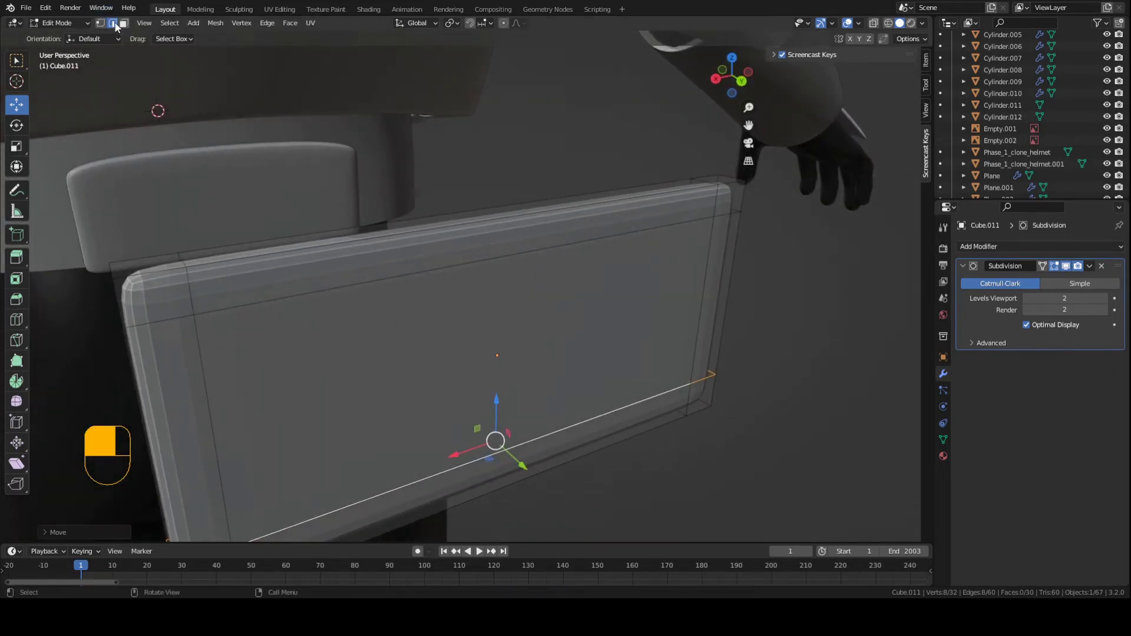
pyautogui.moveTo(396, 402); pyautogui.dragTo(532, 386, button='middle')
pyautogui.keyDown('alt'); pyautogui.keyDown('shift'); pyautogui.click(504, 413); pyautogui.keyUp('shift'); pyautogui.keyUp('alt')
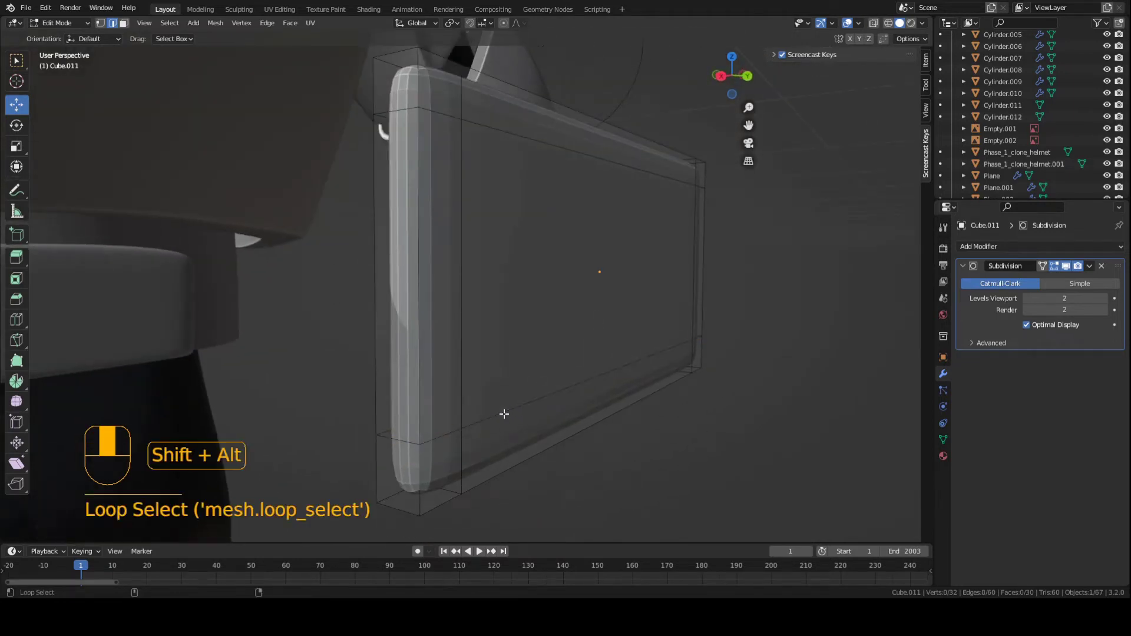
pyautogui.press('a')
pyautogui.press('a')
pyautogui.keyDown('alt'); pyautogui.keyDown('shift'); pyautogui.click(499, 144); pyautogui.keyUp('shift'); pyautogui.keyUp('alt')
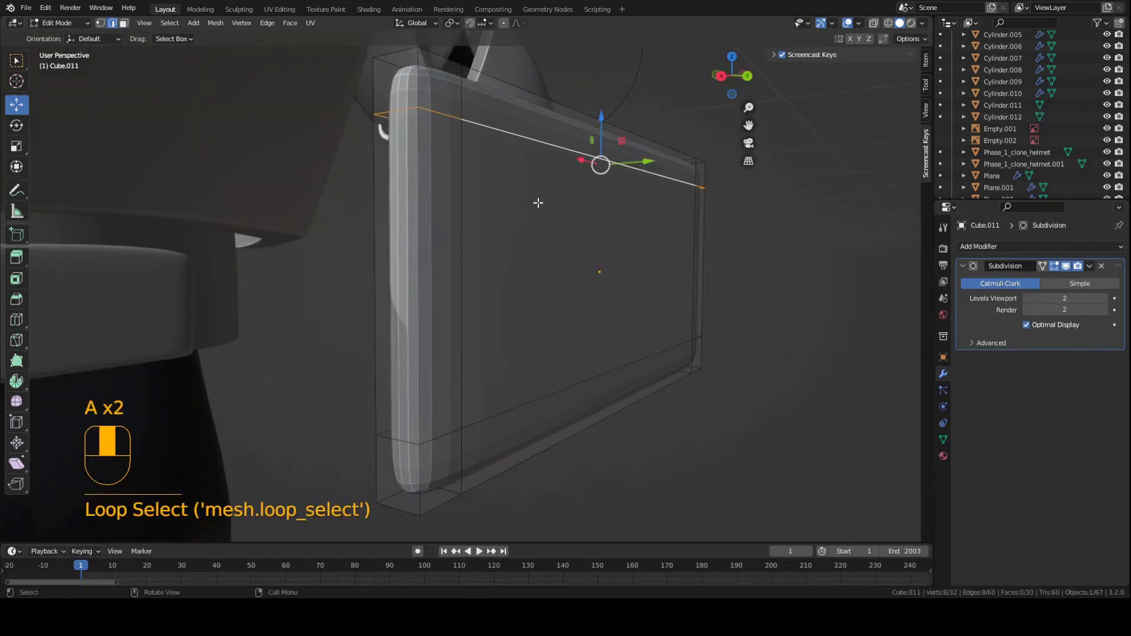
pyautogui.moveTo(538, 199); pyautogui.dragTo(530, 216, button='middle')
# - Reselect only the lower horizontal edge loop and readjust its height along Z
pyautogui.press('a')
pyautogui.press('a')
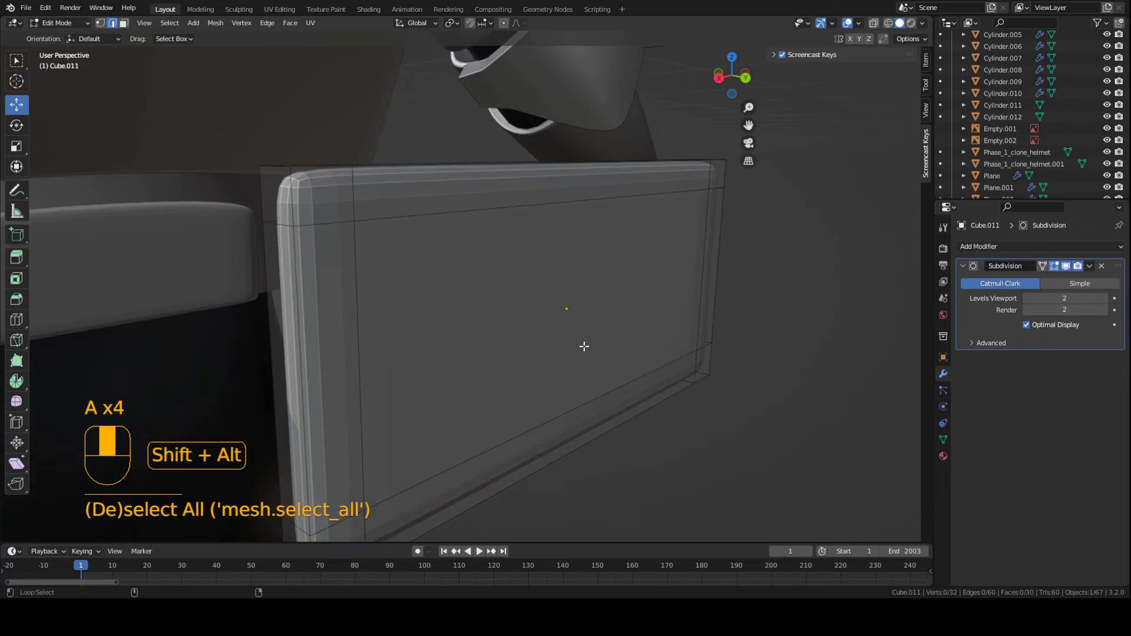
pyautogui.keyDown('alt'); pyautogui.keyDown('shift'); pyautogui.click(580, 401); pyautogui.keyUp('shift'); pyautogui.keyUp('alt')
pyautogui.moveTo(580, 398); pyautogui.dragTo(447, 308, button='middle')
pyautogui.scroll(-4, 533, 323)
pyautogui.press('g')
pyautogui.press('z')
pyautogui.click(528, 321)
# - Select only the panel's upper horizontal edge loop and lower it about 0.0097 m along Z
pyautogui.scroll(2, 445, 304)
pyautogui.press('a')
pyautogui.press('a')
pyautogui.keyDown('alt'); pyautogui.keyDown('shift'); pyautogui.click(427, 247); pyautogui.keyUp('shift'); pyautogui.keyUp('alt')
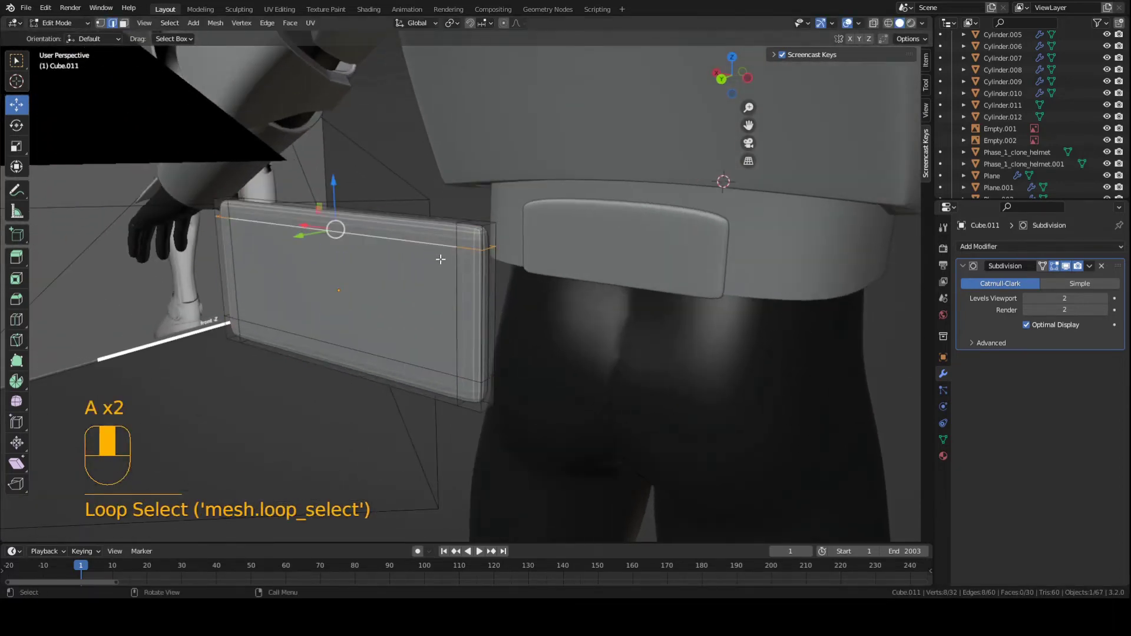
pyautogui.scroll(2, 394, 246)
pyautogui.keyDown('shift'); pyautogui.moveTo(304, 221); pyautogui.dragTo(378, 253, button='middle'); pyautogui.keyUp('shift')
pyautogui.moveTo(378, 253); pyautogui.dragTo(406, 252, button='middle')
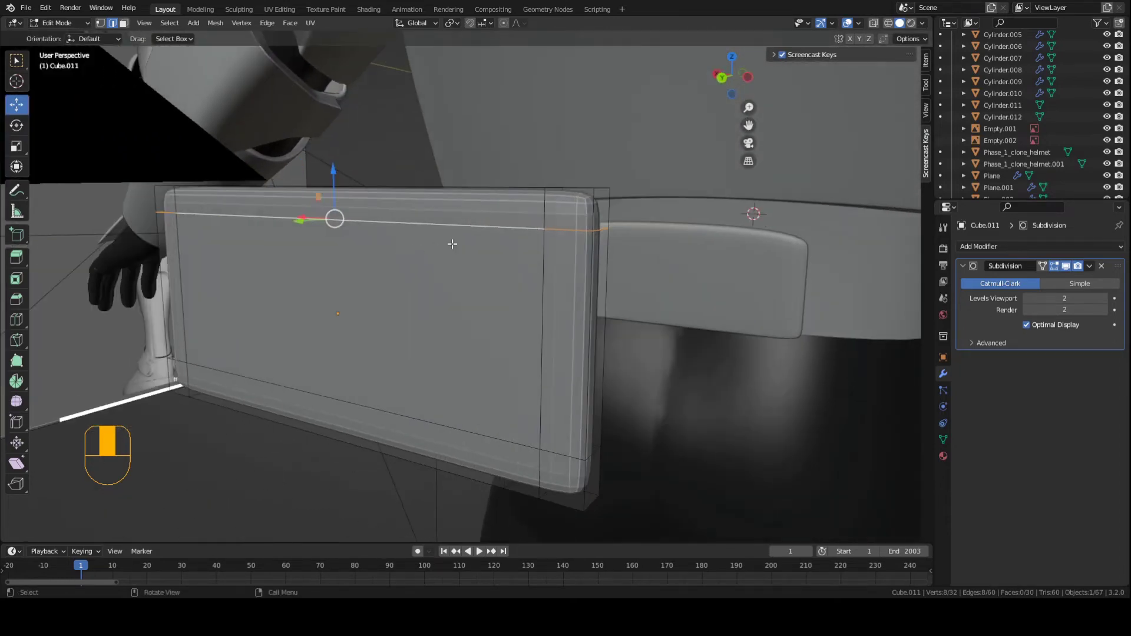
pyautogui.press('g')
pyautogui.press('z')
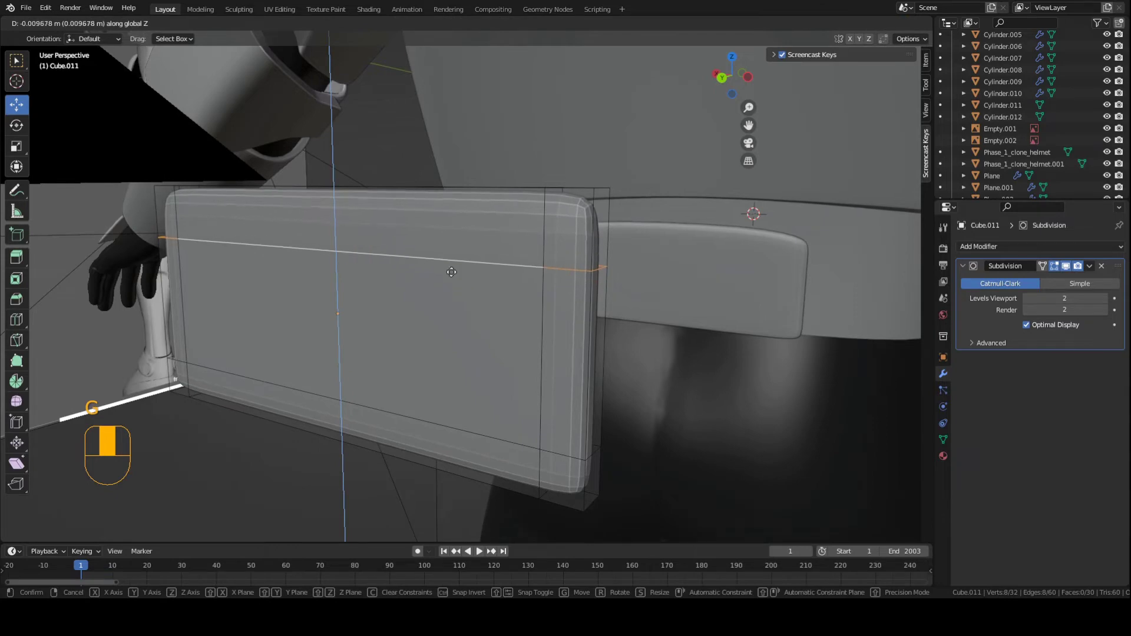
pyautogui.click(451, 271)
# - Select the panel's two top corner edges, lower them along Z to arch the top edge, and save the file
pyautogui.moveTo(451, 273); pyautogui.dragTo(483, 248, button='middle')
pyautogui.click(558, 264)
pyautogui.keyDown('shift'); pyautogui.click(596, 271); pyautogui.keyUp('shift')
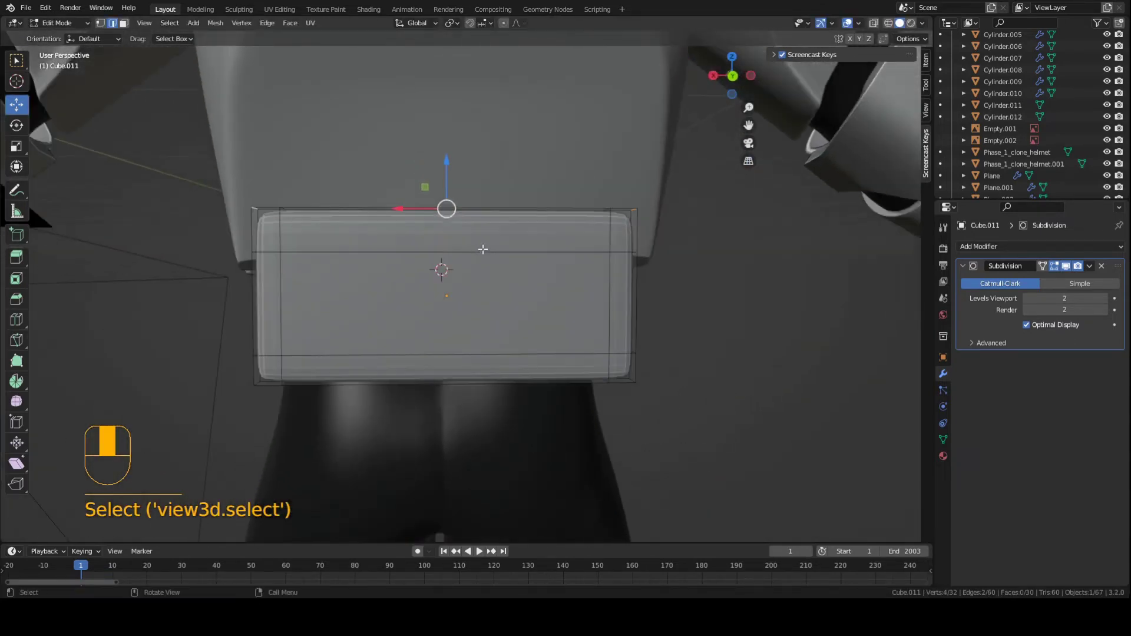
pyautogui.moveTo(645, 261); pyautogui.dragTo(620, 266, button='middle')
pyautogui.press('g')
pyautogui.press('z')
pyautogui.click(623, 273)
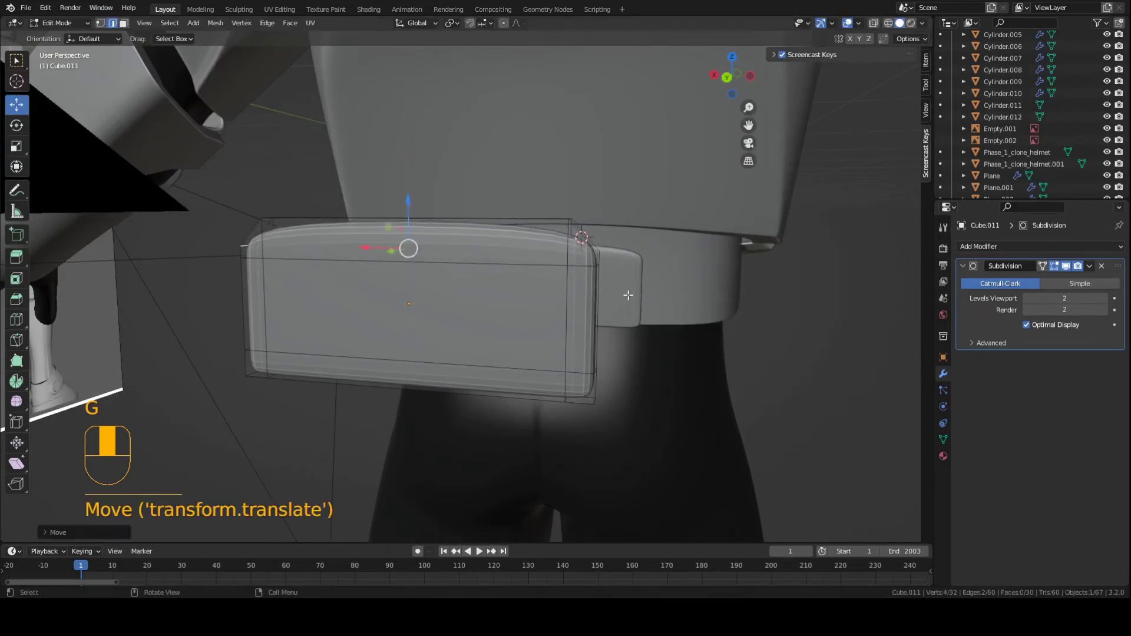
pyautogui.press('Tab')
pyautogui.moveTo(548, 272); pyautogui.dragTo(479, 360, button='middle')
pyautogui.hotkey('ctrl', 's')
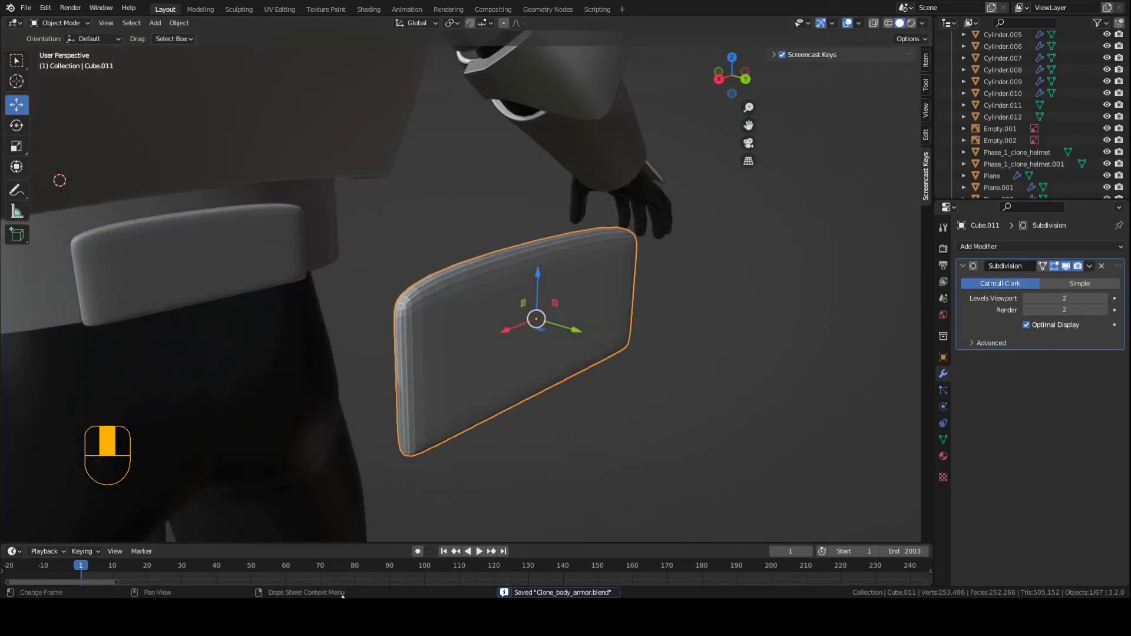
pyautogui.moveTo(342, 596); pyautogui.dragTo(475, 351, button='middle')
pyautogui.moveTo(541, 281); pyautogui.dragTo(559, 291, button='middle')
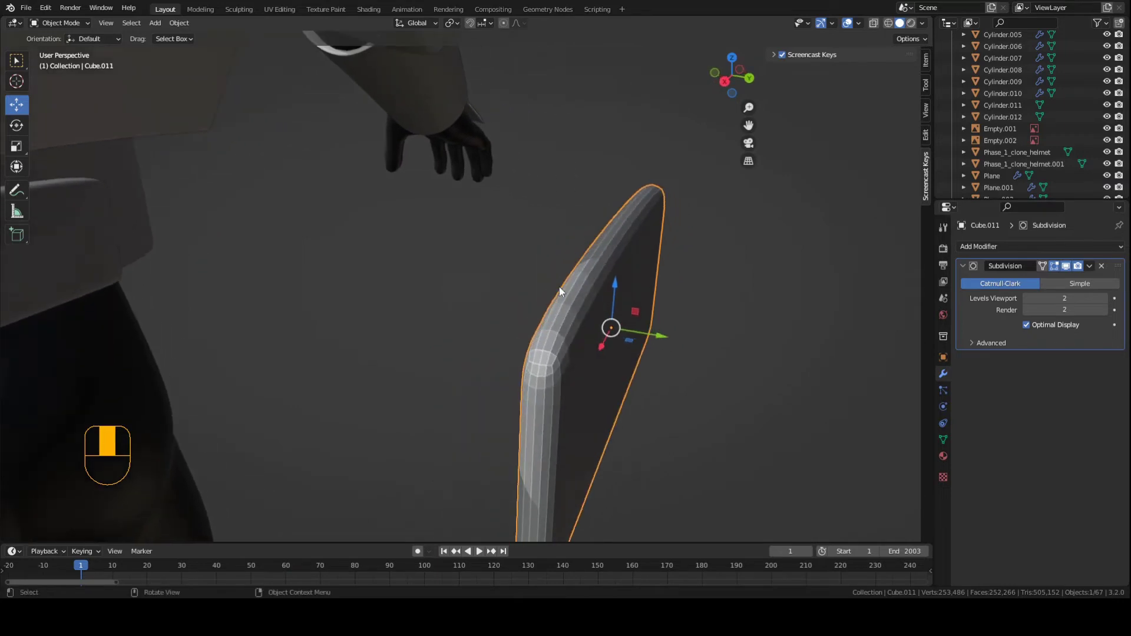
# - Add two loop cuts around the panel's rim and scale them apart by about 2.43 along Y
pyautogui.press('Tab')
pyautogui.press('Tab')
pyautogui.press('Tab')
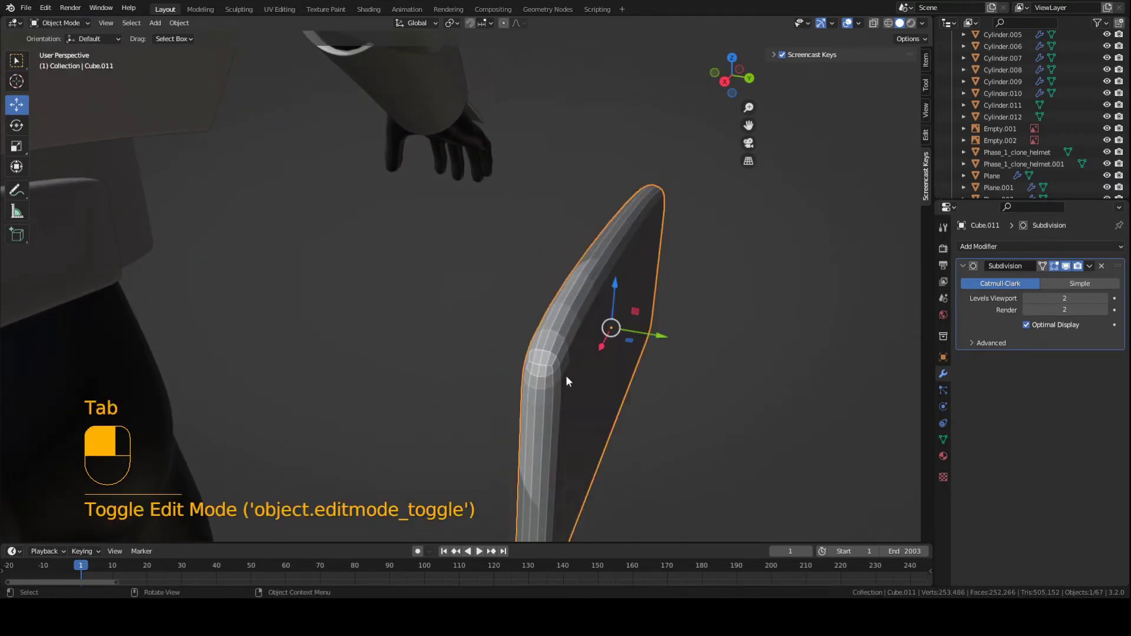
pyautogui.moveTo(562, 299); pyautogui.dragTo(608, 296, button='middle')
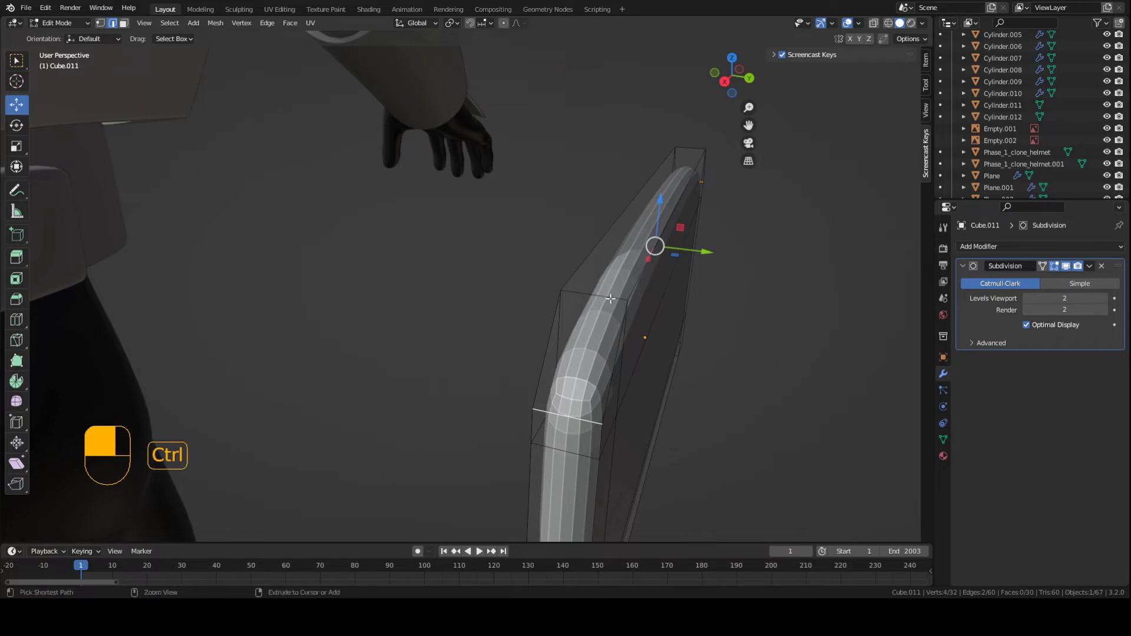
pyautogui.hotkey('ctrl', 'r')
pyautogui.scroll(1, 611, 299)
pyautogui.click(610, 299)
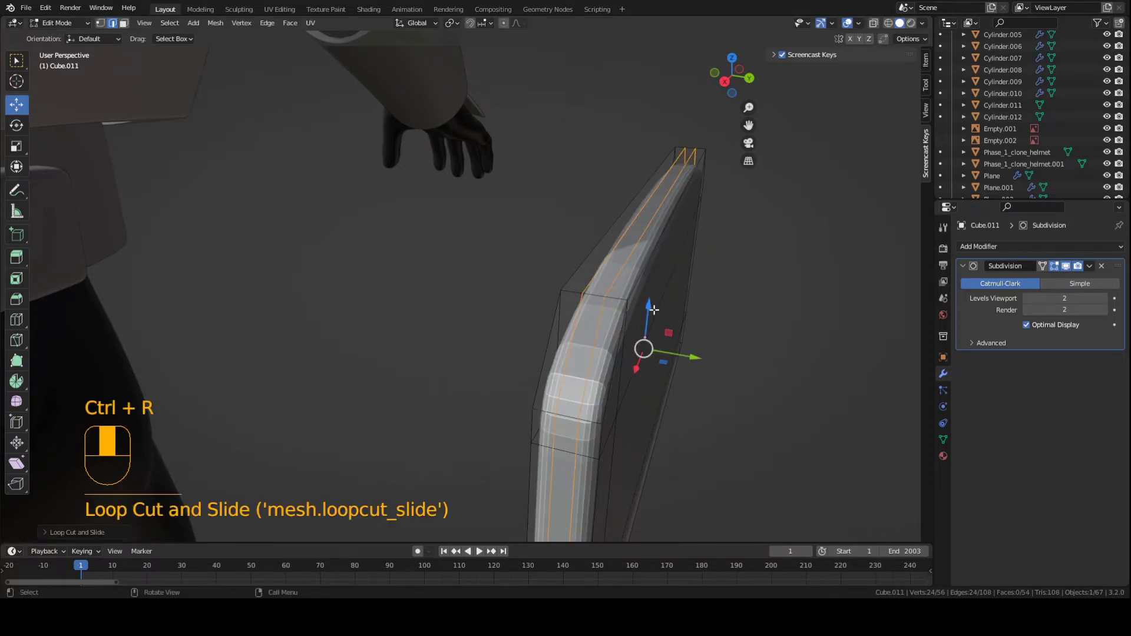
pyautogui.press('s')
pyautogui.middleClick(661, 311)
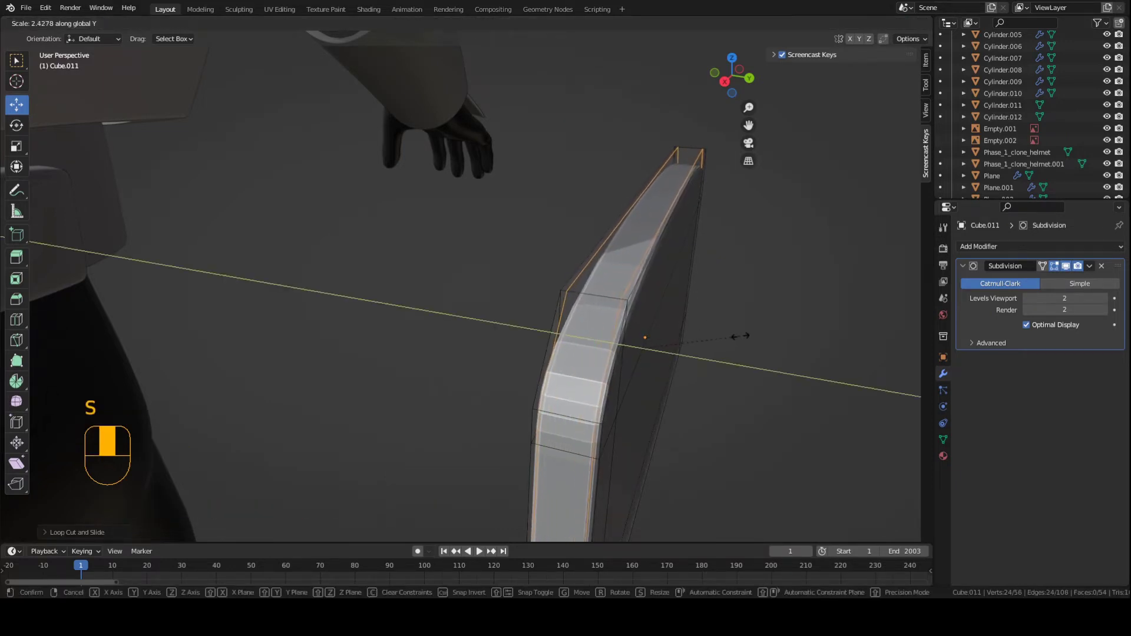
pyautogui.click(740, 336)
pyautogui.moveTo(744, 336); pyautogui.dragTo(735, 336, button='middle')
# - Leave edit mode, save the file, and shade the panel smooth with Auto Smooth at 30°
pyautogui.press('Tab')
pyautogui.moveTo(634, 325); pyautogui.dragTo(471, 316, button='middle')
pyautogui.hotkey('ctrl', 's')
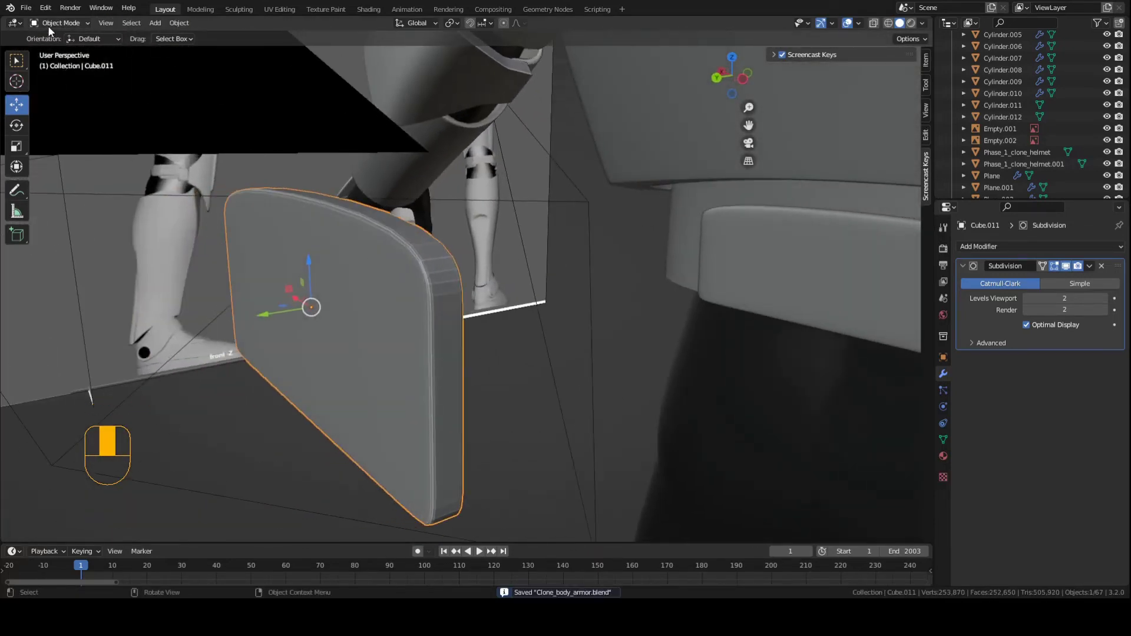
pyautogui.rightClick(395, 313)
pyautogui.click(395, 313)
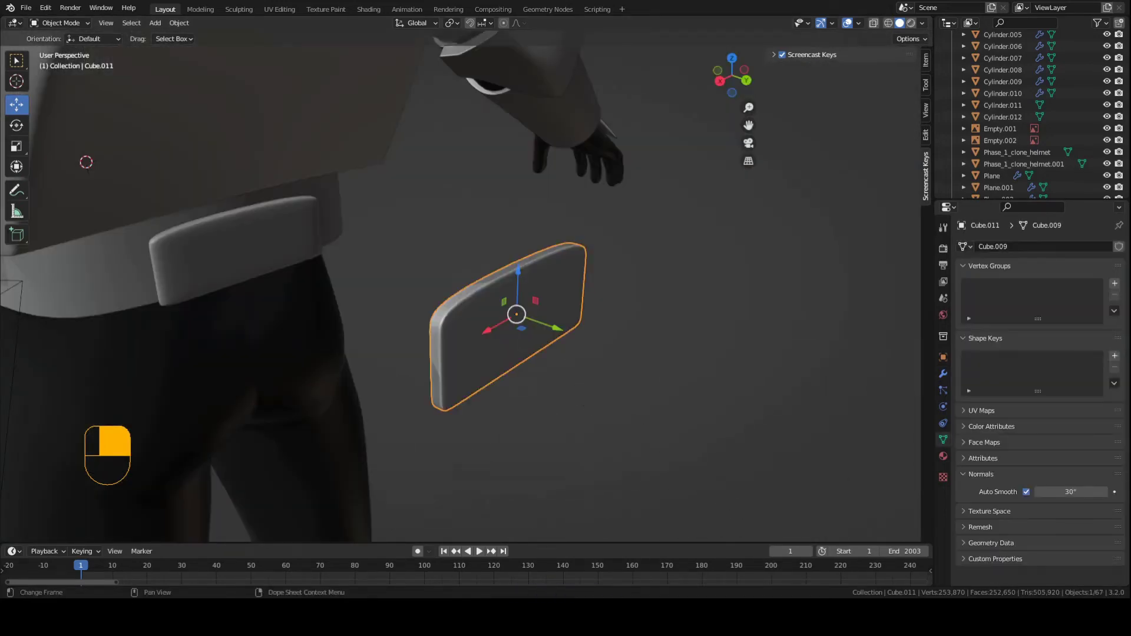
# - Move the panel along Y onto the back of the waist and adjust its height along Z
pyautogui.moveTo(406, 360); pyautogui.dragTo(453, 361, button='middle')
pyautogui.keyDown('shift'); pyautogui.moveTo(453, 362); pyautogui.dragTo(581, 363, button='middle'); pyautogui.keyUp('shift')
pyautogui.press('g')
pyautogui.press('y')
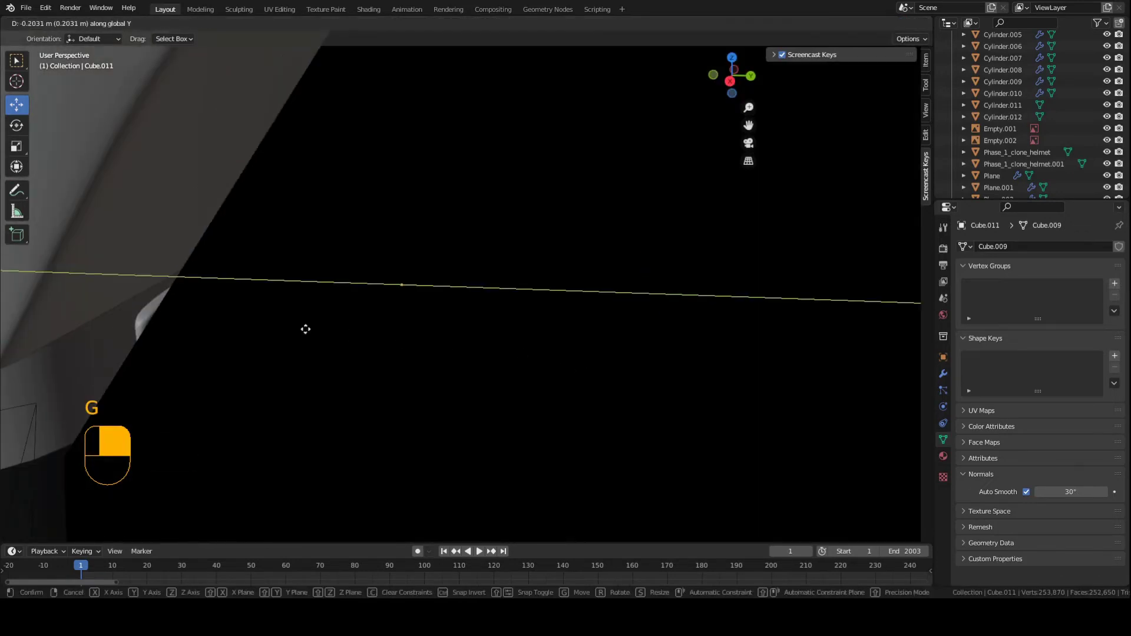
pyautogui.click(197, 314)
pyautogui.keyDown('shift'); pyautogui.moveTo(197, 315); pyautogui.dragTo(460, 256, button='middle'); pyautogui.keyUp('shift')
pyautogui.press('g')
pyautogui.press('y')
pyautogui.click(512, 276)
pyautogui.press('g')
pyautogui.press('z')
pyautogui.click(463, 303)
# - Hide the older plate on the back of the waist and open the new panel in edit mode
pyautogui.click(493, 290)
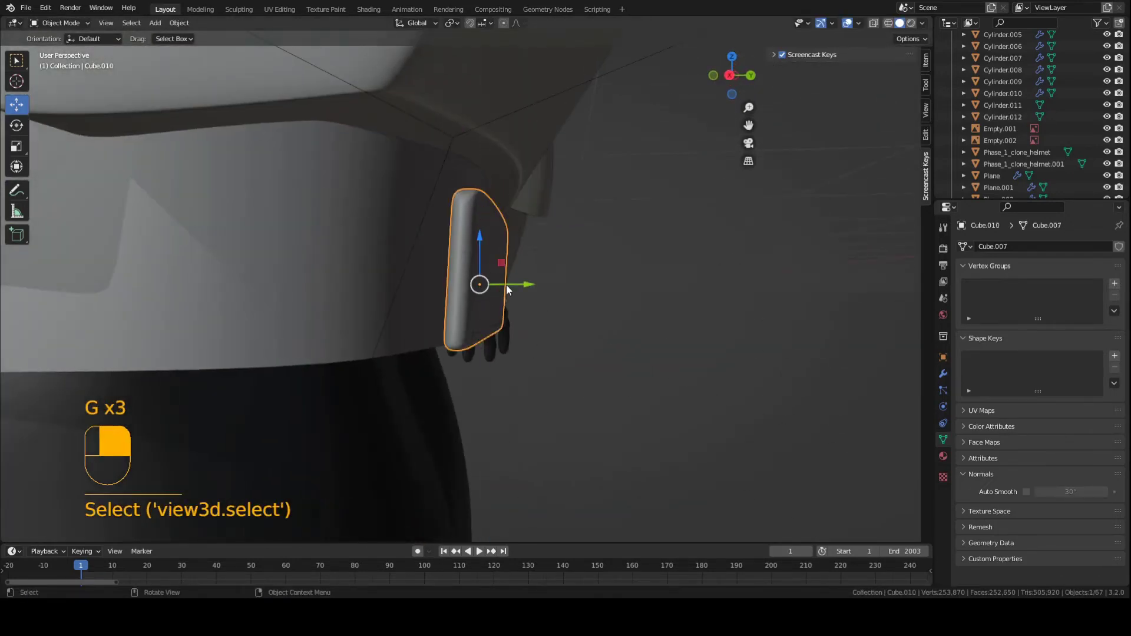
pyautogui.press('h')
pyautogui.moveTo(506, 284)
pyautogui.mouseDown(button='middle')
pyautogui.moveTo(395, 277)
pyautogui.moveTo(379, 243)
pyautogui.moveTo(309, 242)
pyautogui.moveTo(483, 241)
pyautogui.moveTo(509, 278)
pyautogui.mouseUp(button='middle')
pyautogui.scroll(2, 509, 278)
pyautogui.click(509, 279)
pyautogui.press('Tab')
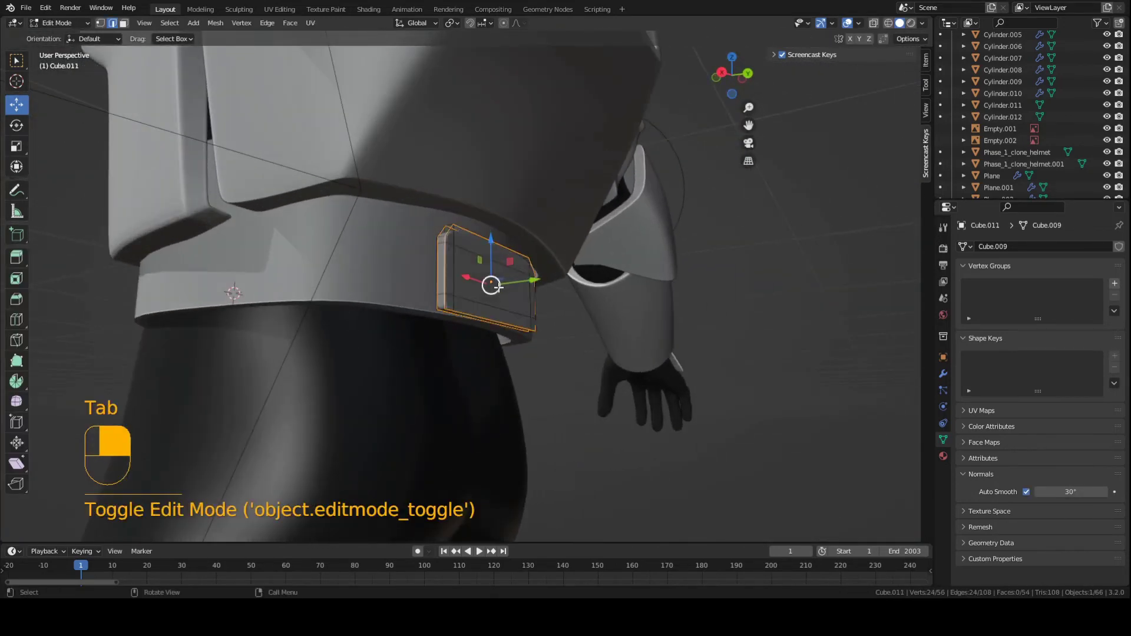
pyautogui.scroll(2, 507, 285)
pyautogui.press('3')
pyautogui.press('a')
pyautogui.press('a')
pyautogui.keyDown('alt'); pyautogui.keyDown('shift'); pyautogui.click(426, 277); pyautogui.keyUp('shift'); pyautogui.keyUp('alt')
pyautogui.moveTo(425, 277); pyautogui.dragTo(477, 320, button='middle')
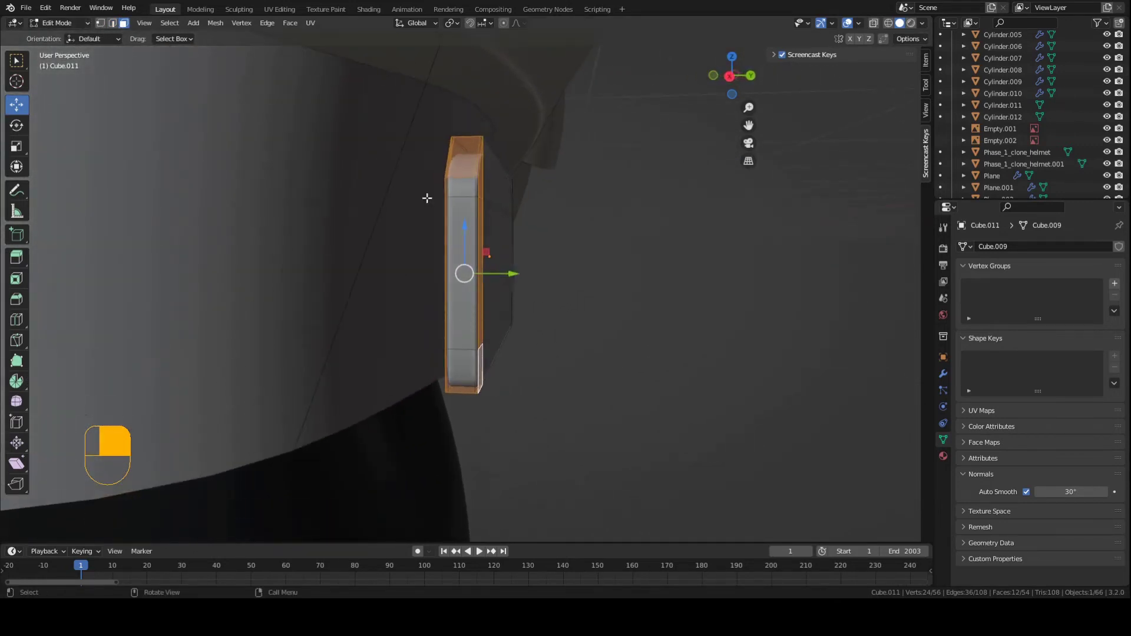
pyautogui.moveTo(427, 197); pyautogui.dragTo(401, 185, button='middle')
pyautogui.moveTo(412, 255); pyautogui.dragTo(522, 273, button='middle')
pyautogui.press('g')
pyautogui.press('y')
pyautogui.rightClick(492, 269)
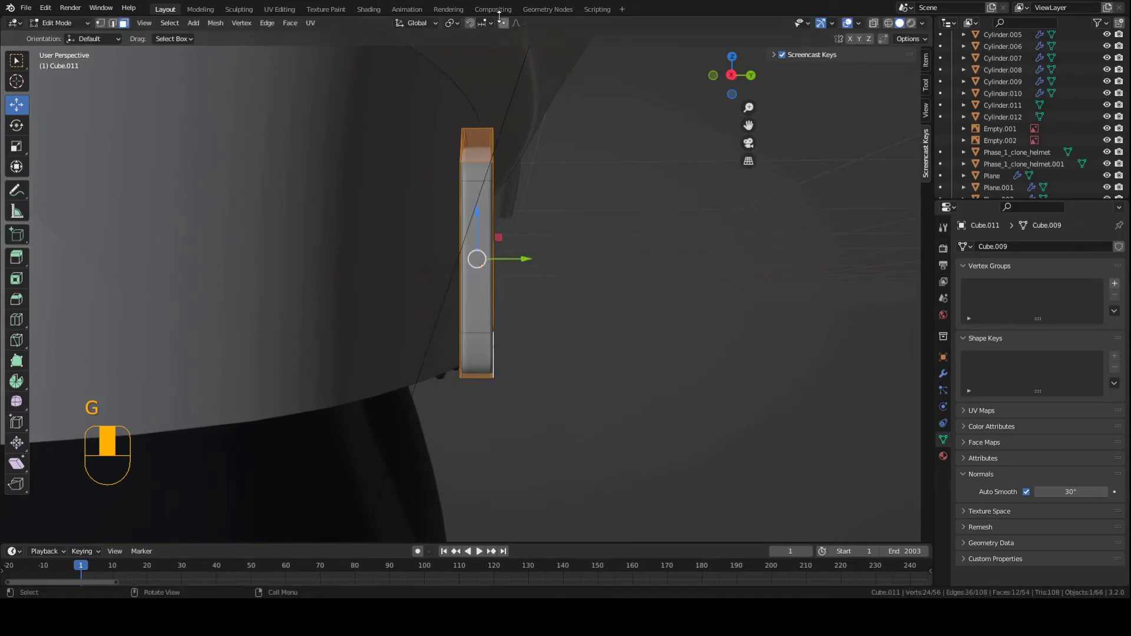
pyautogui.moveTo(505, 29); pyautogui.dragTo(526, 213, button='middle')
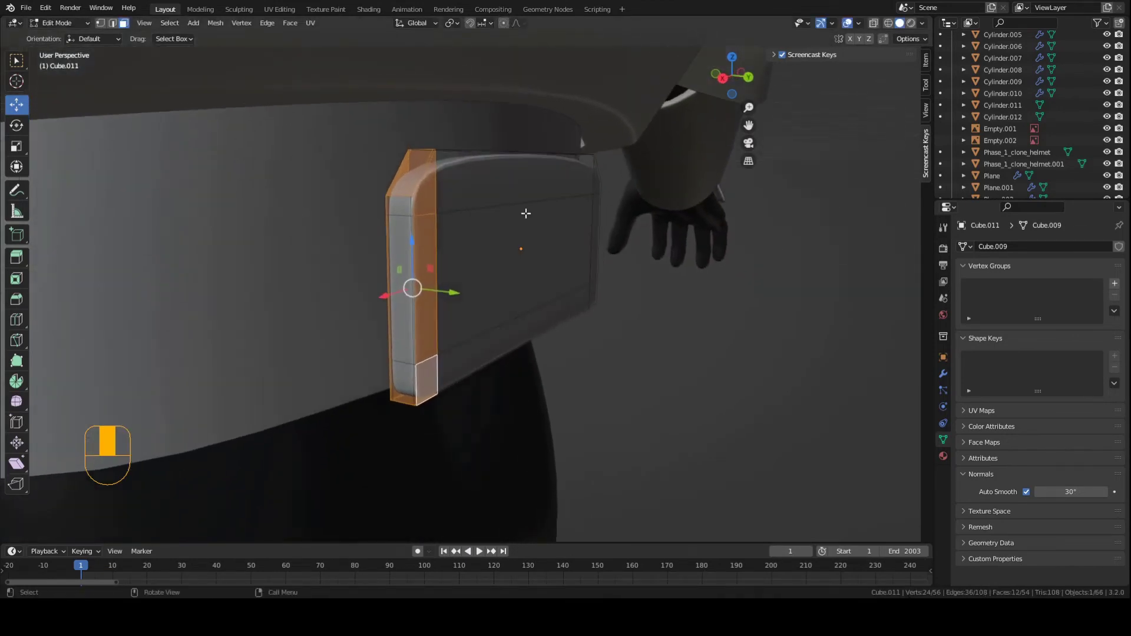
# - Add a centred vertical loop cut to the panel, and select only the face loop around its side end
pyautogui.hotkey('ctrl', 'r')
pyautogui.click(527, 202)
pyautogui.rightClick(528, 202)
pyautogui.press('3')
pyautogui.press('a')
pyautogui.press('a')
pyautogui.keyDown('alt'); pyautogui.click(439, 215); pyautogui.keyUp('alt')
pyautogui.moveTo(440, 214); pyautogui.dragTo(475, 199, button='middle')
pyautogui.press('g')
pyautogui.press('y')
pyautogui.rightClick(462, 187)
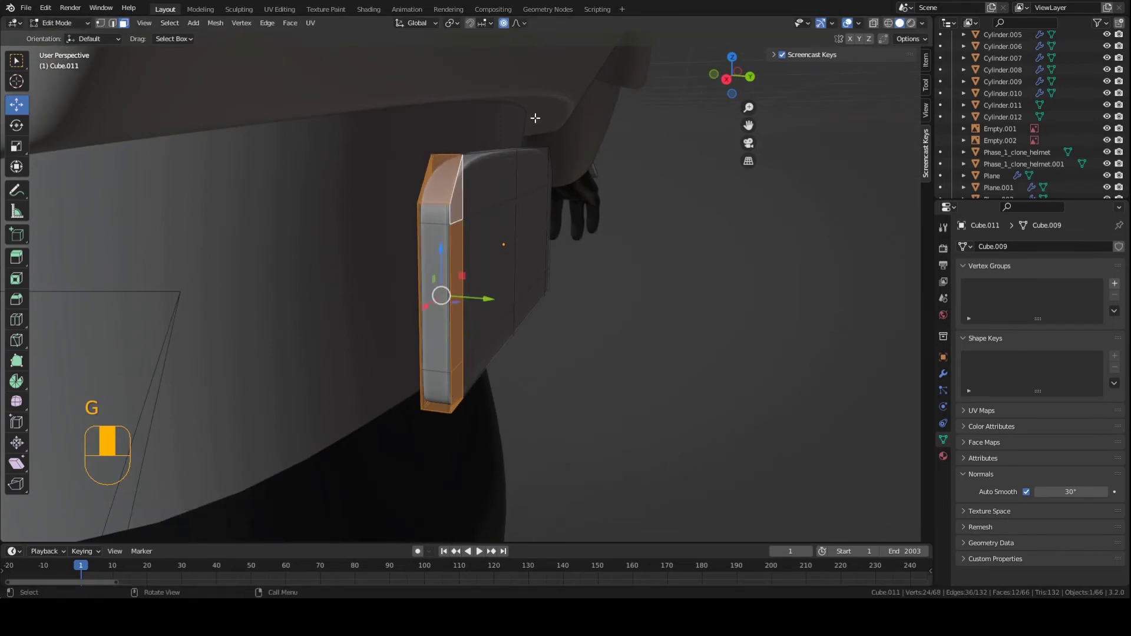
# - Move the end face loop about 0.0106 m toward the waist along Y with proportional editing, and rotate it about Z
pyautogui.press('g')
pyautogui.press('y')
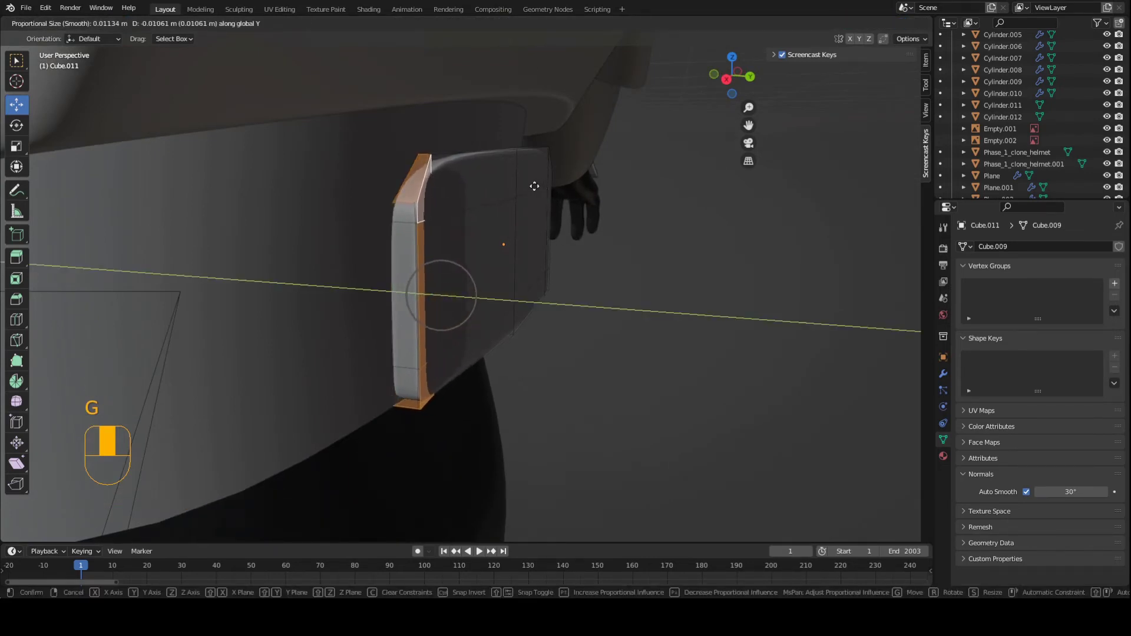
pyautogui.click(536, 187)
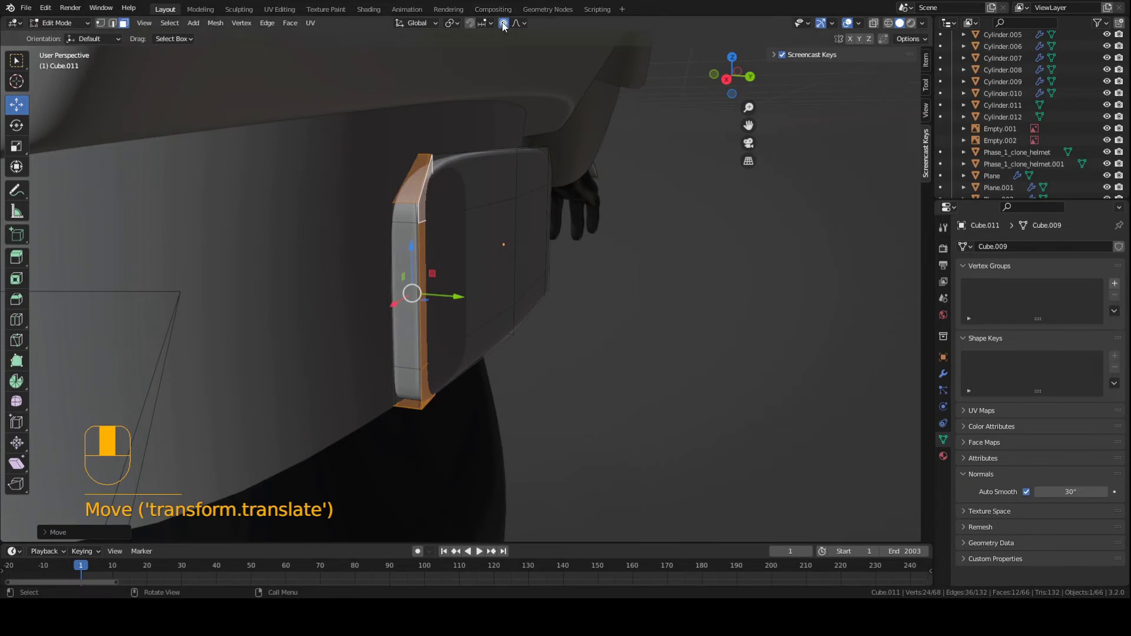
pyautogui.moveTo(424, 235); pyautogui.dragTo(436, 258, button='middle')
pyautogui.press('r')
pyautogui.press('z')
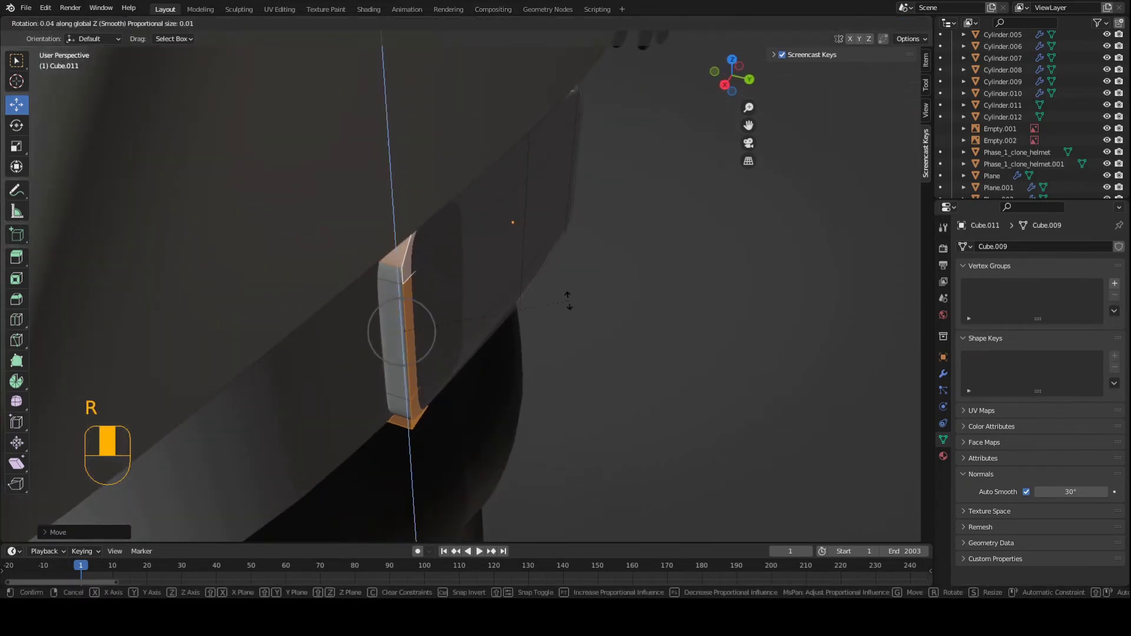
pyautogui.click(556, 334)
pyautogui.press('Tab')
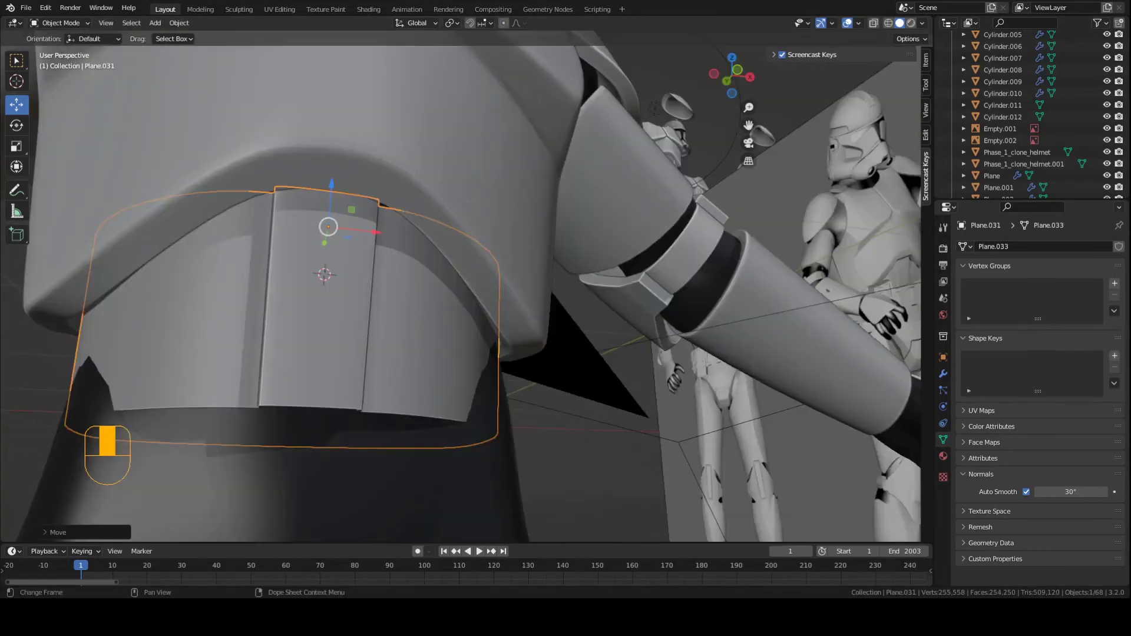
# - Open the abdomen plate in edit mode and move its vertical side edge outward along X with proportional editing
pyautogui.moveTo(408, 362); pyautogui.dragTo(382, 387, button='middle')
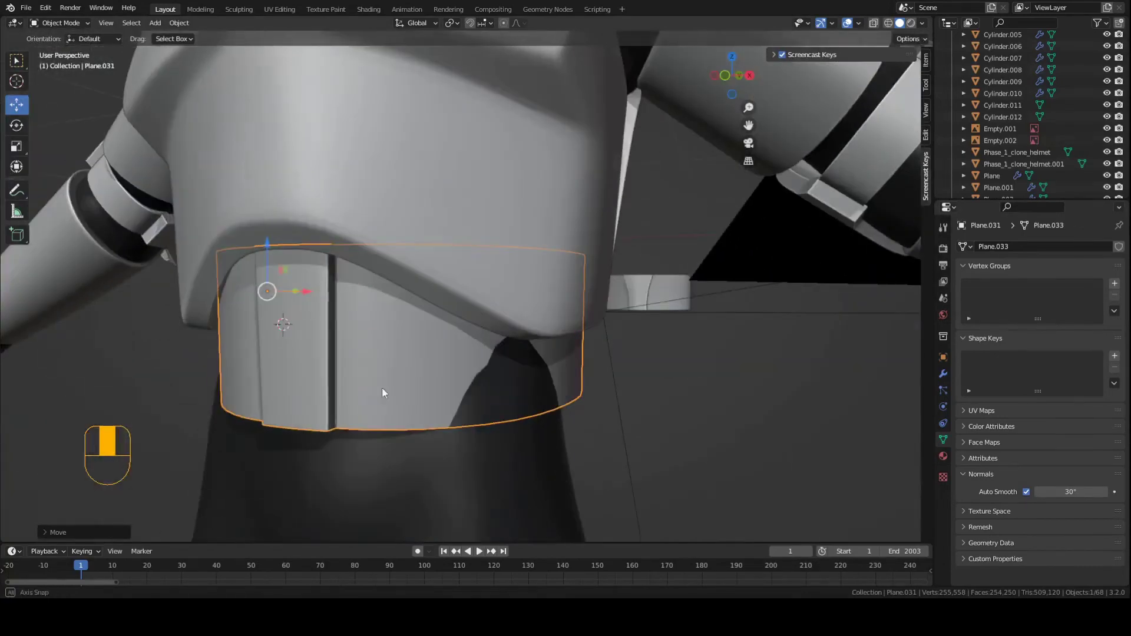
pyautogui.moveTo(567, 392); pyautogui.dragTo(430, 345, button='middle')
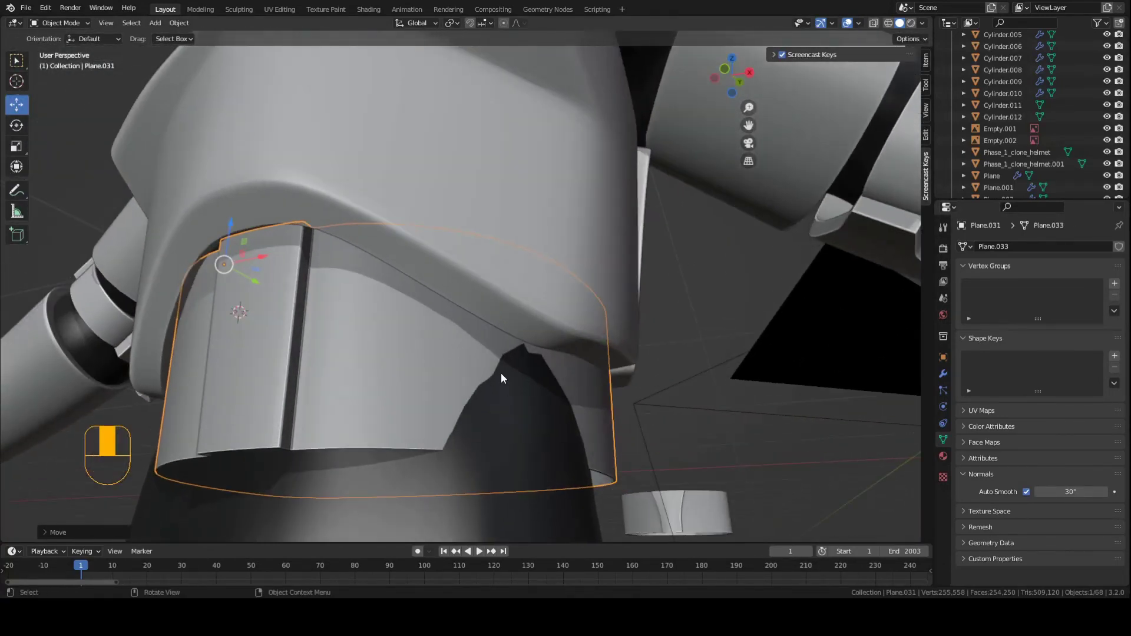
pyautogui.moveTo(502, 373)
pyautogui.mouseDown(button='middle')
pyautogui.moveTo(527, 408)
pyautogui.moveTo(516, 389)
pyautogui.mouseUp(button='middle')
pyautogui.click(59, 22)
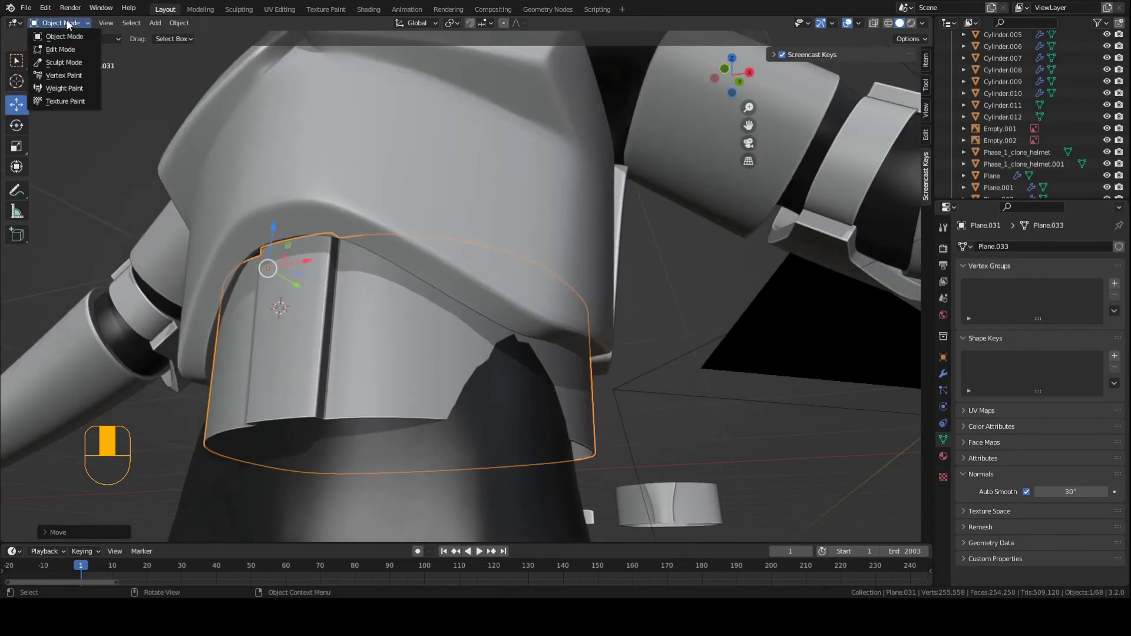
pyautogui.click(68, 49)
pyautogui.moveTo(497, 405); pyautogui.dragTo(551, 372, button='middle')
pyautogui.keyDown('alt'); pyautogui.click(551, 426); pyautogui.keyUp('alt')
pyautogui.press('g')
pyautogui.press('x')
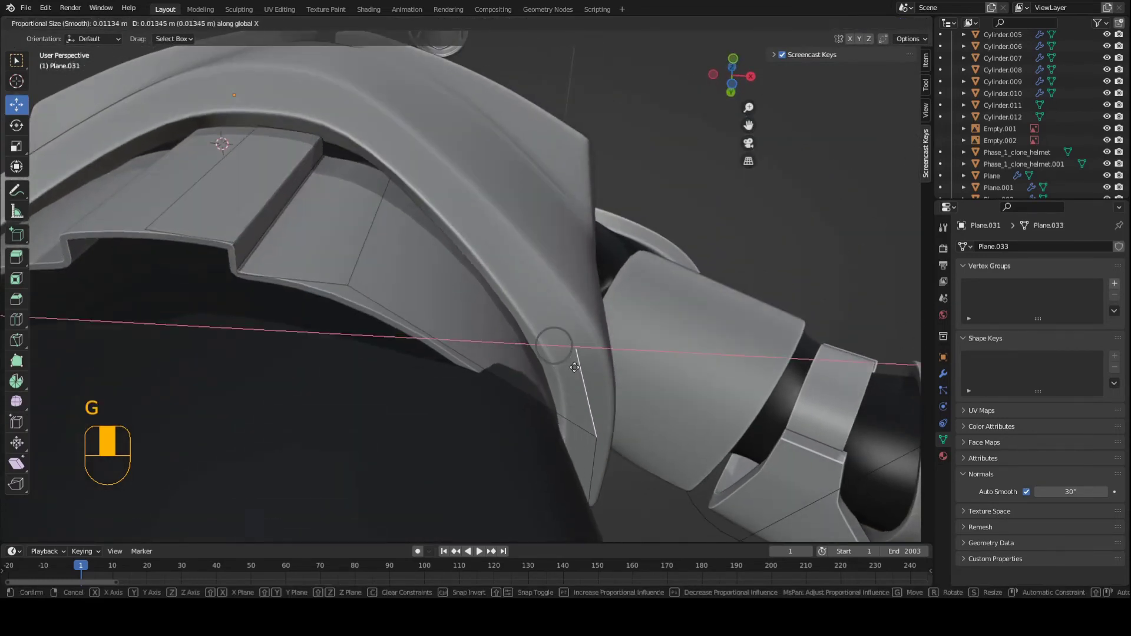
pyautogui.click(595, 369)
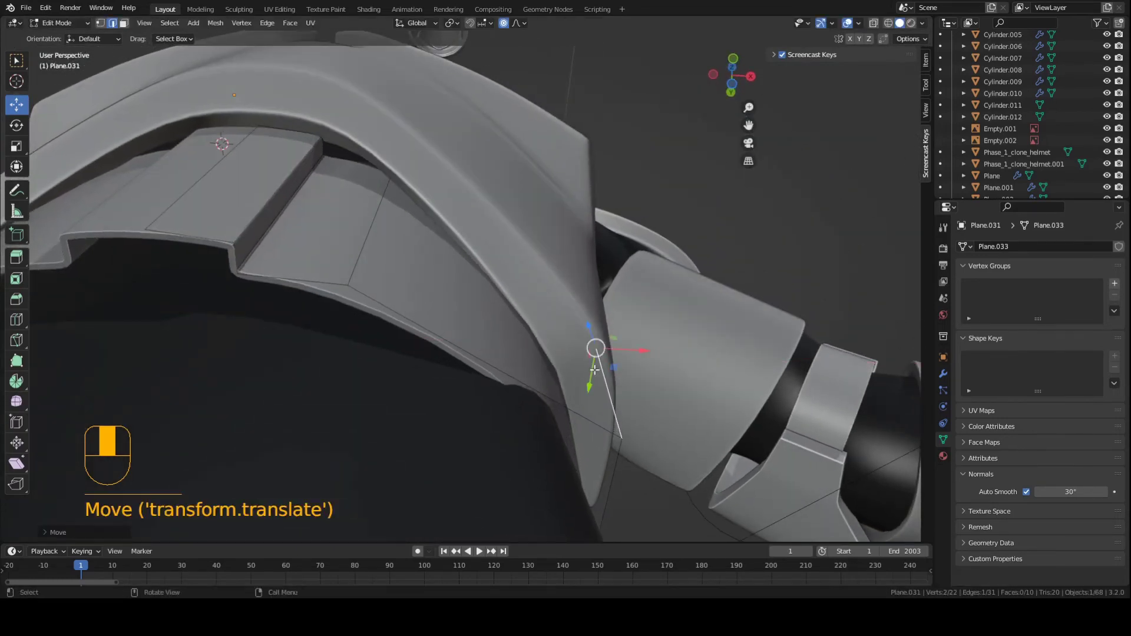
# - Move the abdomen plate's selected side edge forward along Y with proportional editing
pyautogui.moveTo(595, 369); pyautogui.dragTo(606, 285, button='middle')
pyautogui.press('g')
pyautogui.press('y')
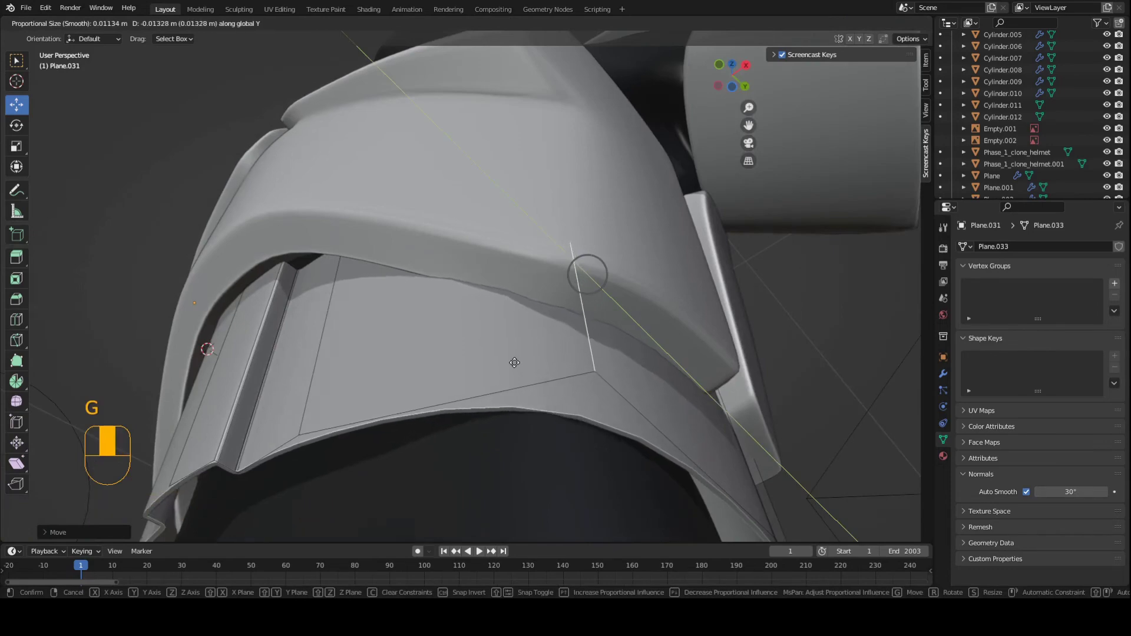
pyautogui.click(516, 370)
# - Select the abdomen plate's upper edge loop and move it upward along Z with proportional editing
pyautogui.moveTo(516, 370)
pyautogui.mouseDown(button='middle')
pyautogui.moveTo(619, 395)
pyautogui.moveTo(542, 405)
pyautogui.mouseUp(button='middle')
pyautogui.keyDown('shift'); pyautogui.moveTo(412, 347); pyautogui.dragTo(449, 397, button='middle'); pyautogui.keyUp('shift')
pyautogui.scroll(2, 449, 397)
pyautogui.moveTo(415, 320)
pyautogui.mouseDown(button='middle')
pyautogui.moveTo(451, 288)
pyautogui.moveTo(397, 311)
pyautogui.mouseUp(button='middle')
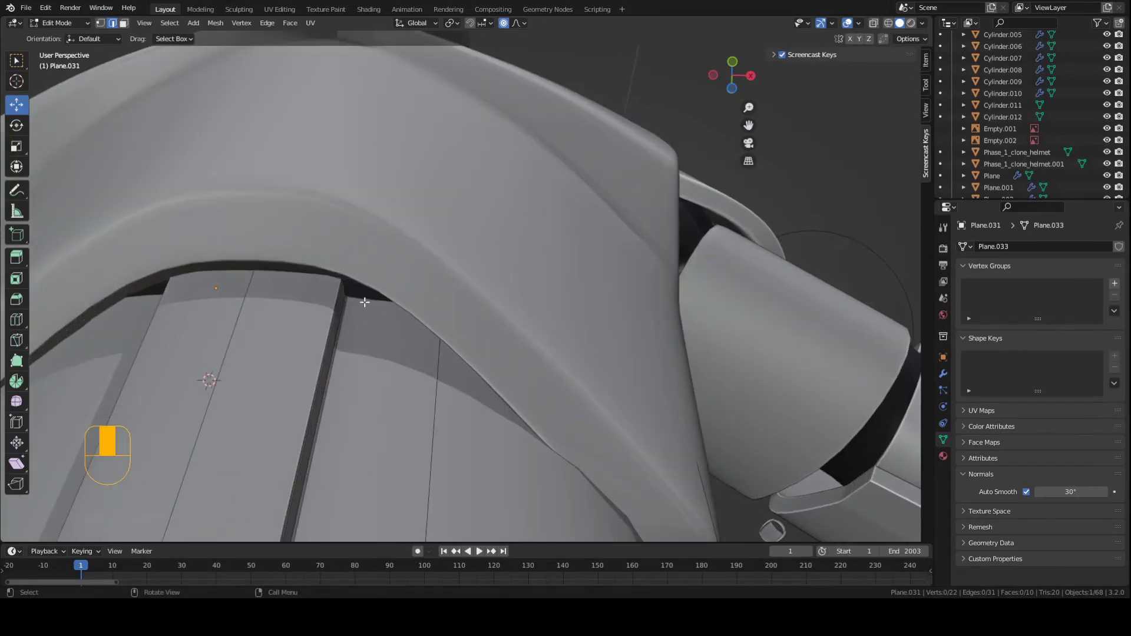
pyautogui.scroll(-2, 364, 302)
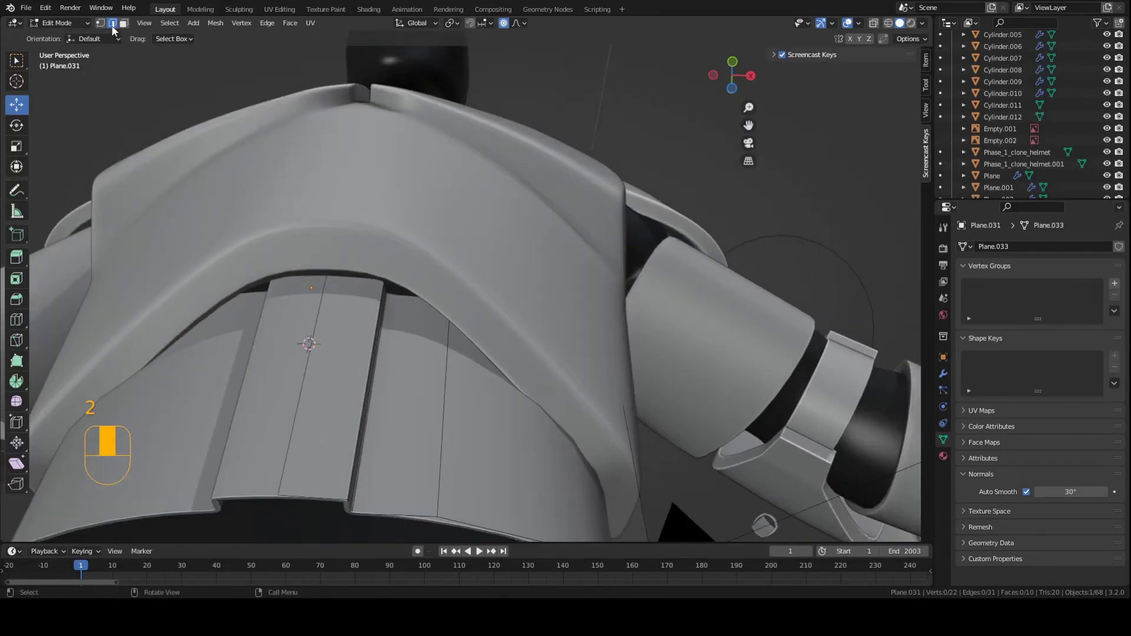
pyautogui.scroll(2, 336, 373)
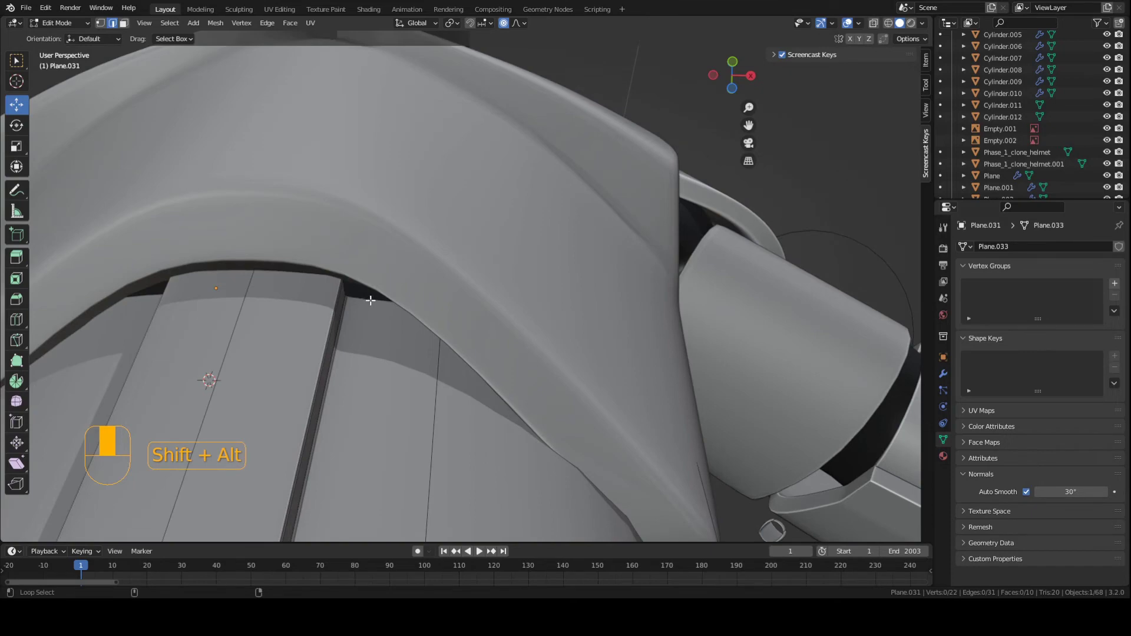
pyautogui.press('z')
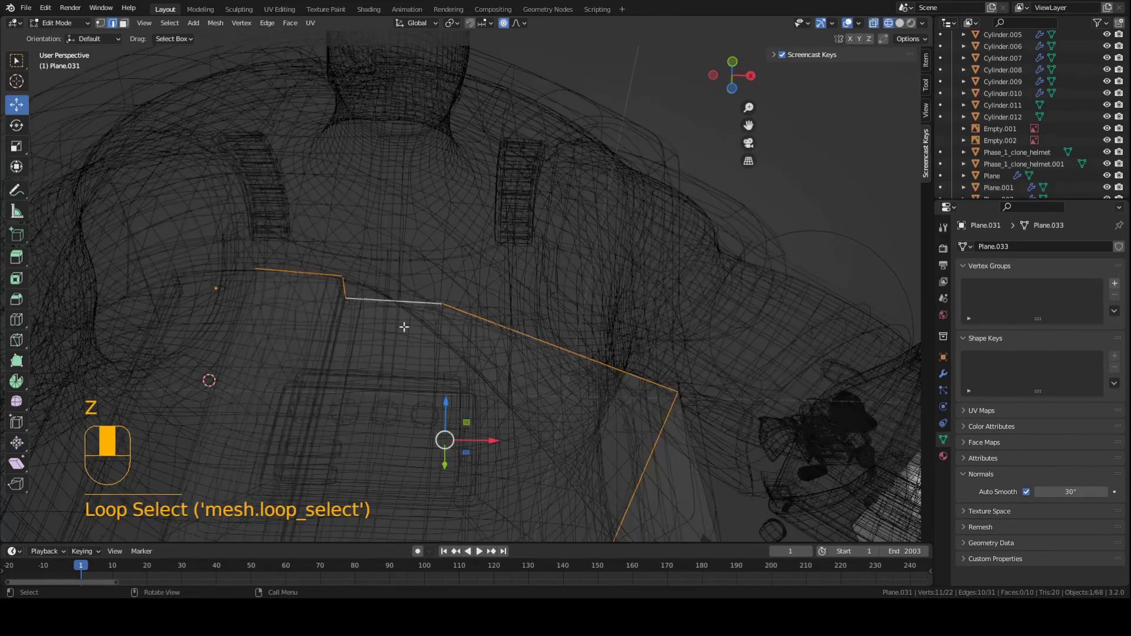
pyautogui.scroll(-2, 481, 383)
pyautogui.press('z')
pyautogui.scroll(2, 485, 389)
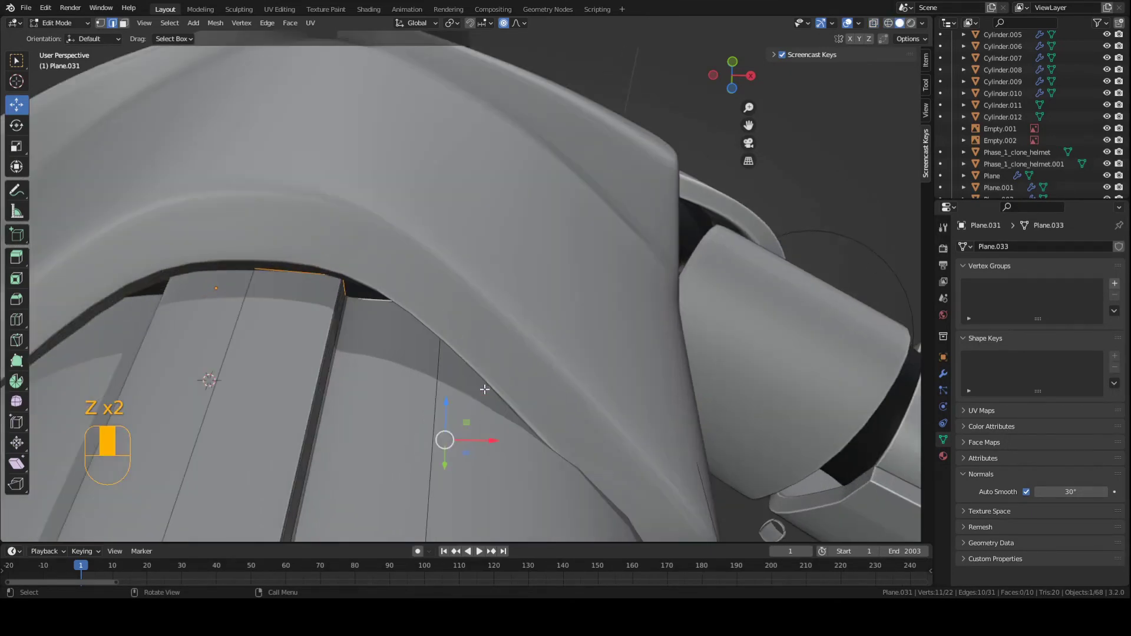
pyautogui.press('g')
pyautogui.press('z')
pyautogui.click(485, 367)
# - Scale the abdomen plate's selected upper edge loop and reposition it beneath the torso armour
pyautogui.moveTo(485, 366); pyautogui.dragTo(479, 310, button='middle')
pyautogui.scroll(-2, 480, 310)
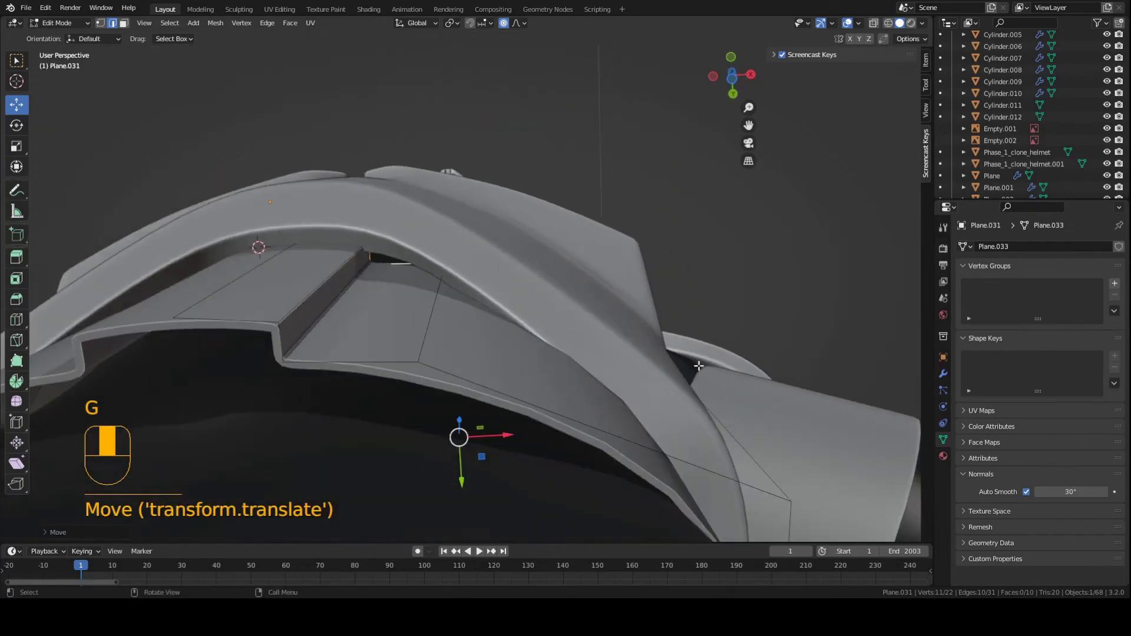
pyautogui.press('s')
pyautogui.click(599, 358)
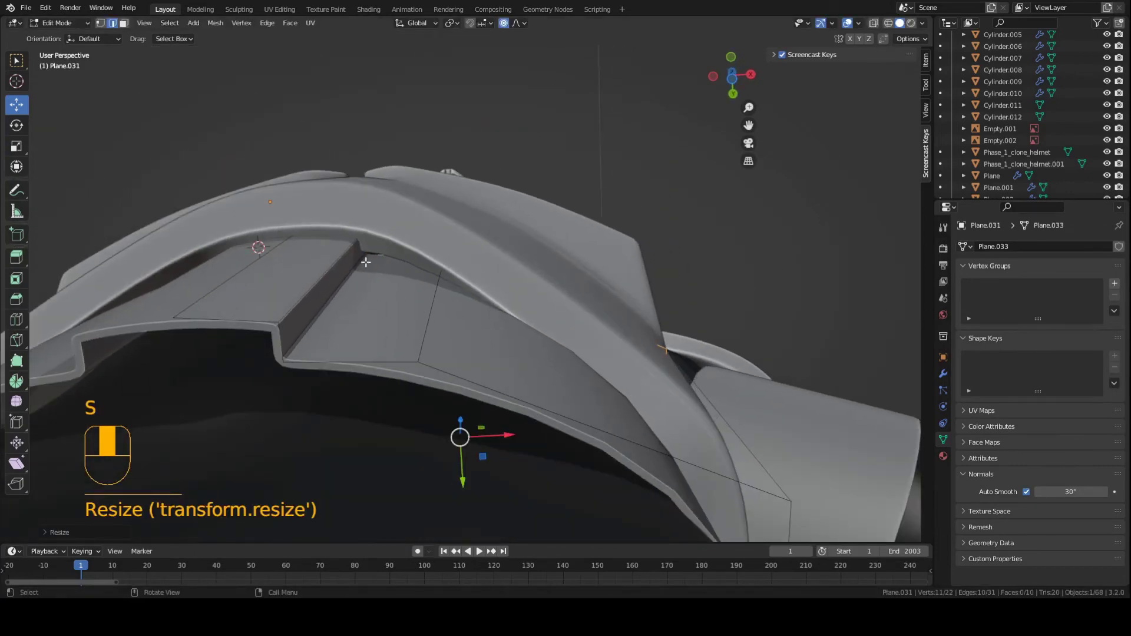
pyautogui.moveTo(366, 262); pyautogui.dragTo(596, 364, button='middle')
pyautogui.press('g')
pyautogui.click(605, 411)
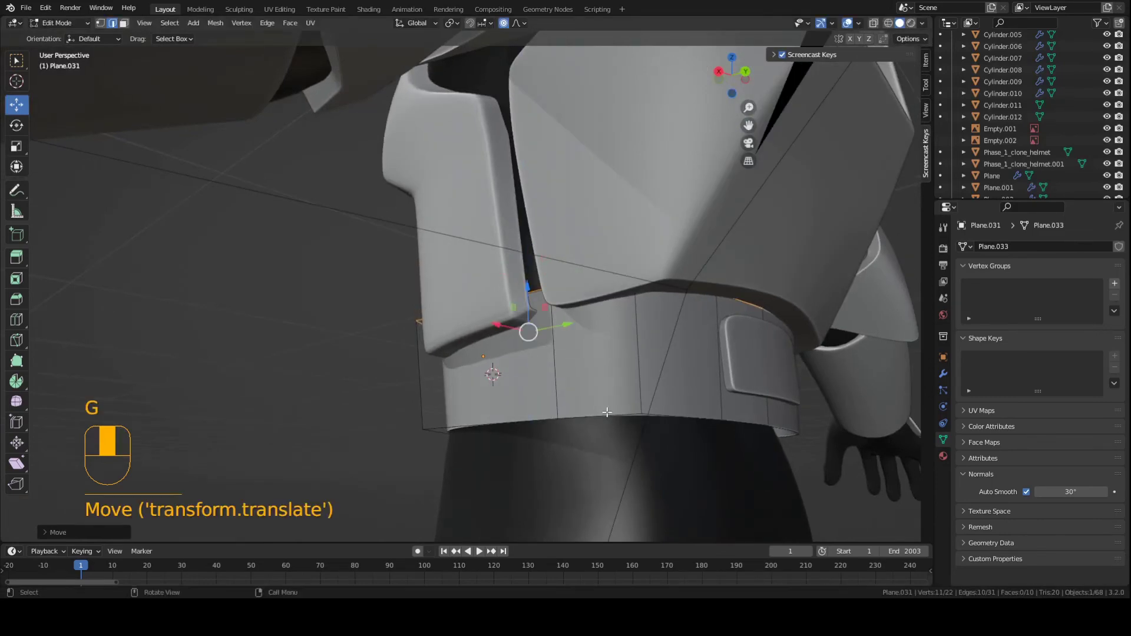
pyautogui.moveTo(605, 411); pyautogui.dragTo(623, 373, button='middle')
pyautogui.press('g')
pyautogui.middleClick(576, 375)
pyautogui.click(576, 373)
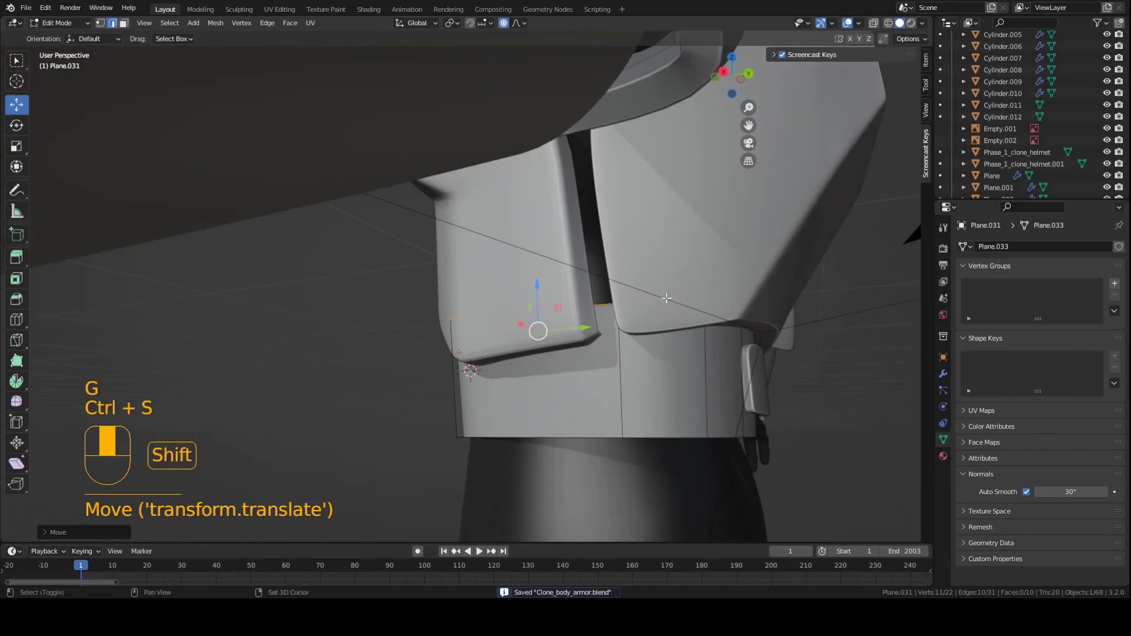
# - Leave edit mode and scale the torso's back plate along Y to fit against the front plate
pyautogui.scroll(3, 503, 324)
pyautogui.keyDown('shift'); pyautogui.moveTo(667, 298); pyautogui.dragTo(576, 311, button='middle'); pyautogui.keyUp('shift')
pyautogui.scroll(-3, 601, 318)
pyautogui.scroll(1, 527, 333)
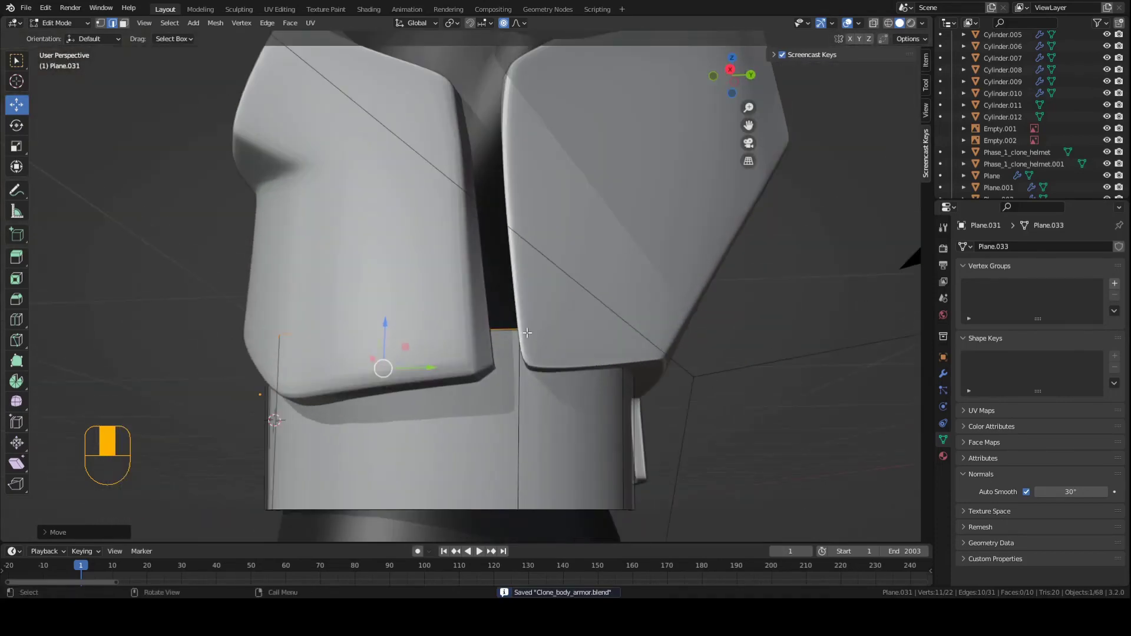
pyautogui.moveTo(478, 319); pyautogui.dragTo(557, 366, button='middle')
pyautogui.press('Tab')
pyautogui.click(568, 358)
pyautogui.press('s')
pyautogui.press('y')
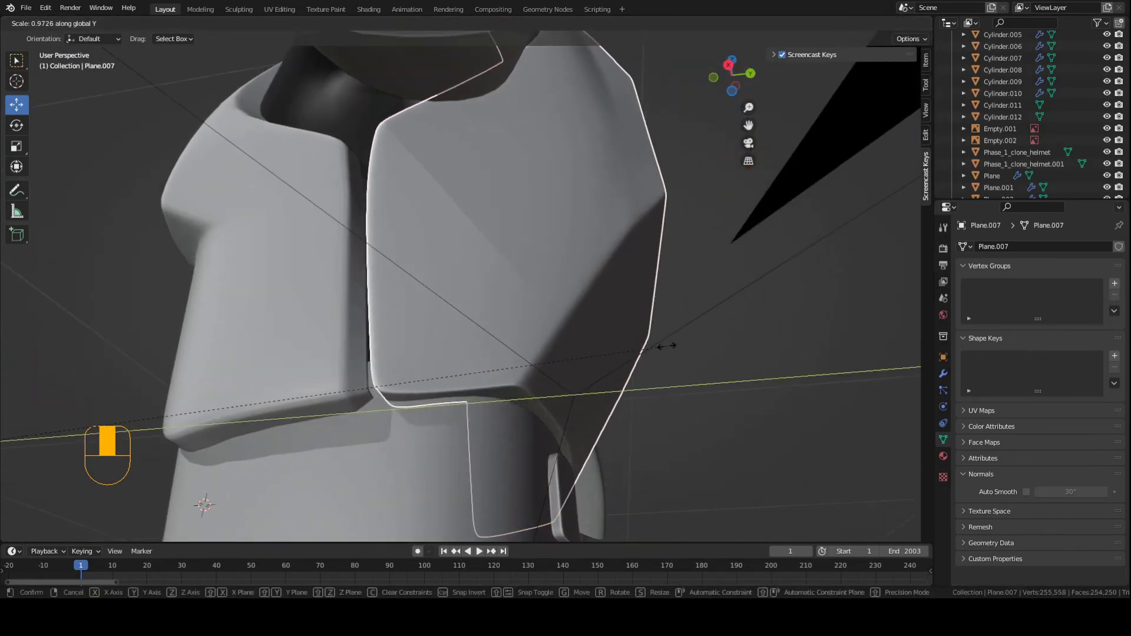
pyautogui.click(426, 351)
# - Scale the front chest plate to meet the back plate, clear the selection and save the file
pyautogui.click(375, 333)
pyautogui.press('s')
pyautogui.middleClick(539, 342)
pyautogui.click(543, 341)
pyautogui.press('a')
pyautogui.press('a')
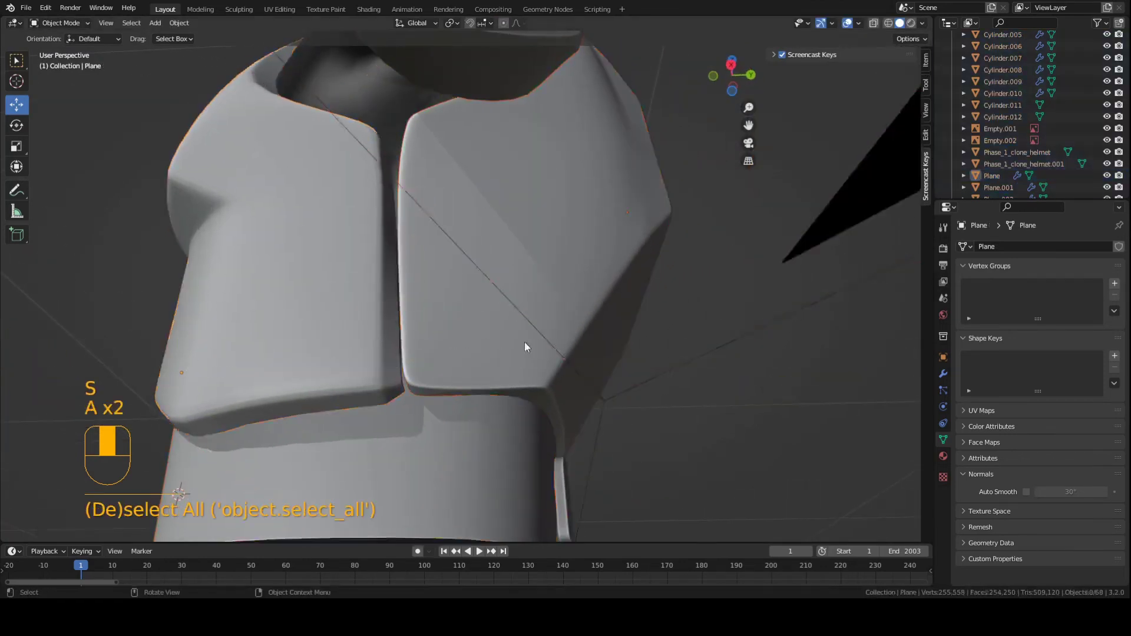
pyautogui.hotkey('ctrl', 's')
# - Move all the detail buttons on the back plate inward along Y together, and save the file
pyautogui.scroll(-3, 510, 324)
pyautogui.moveTo(497, 310)
pyautogui.mouseDown(button='middle')
pyautogui.moveTo(631, 381)
pyautogui.moveTo(390, 375)
pyautogui.moveTo(363, 367)
pyautogui.moveTo(361, 338)
pyautogui.moveTo(267, 334)
pyautogui.moveTo(274, 342)
pyautogui.moveTo(289, 330)
pyautogui.mouseUp(button='middle')
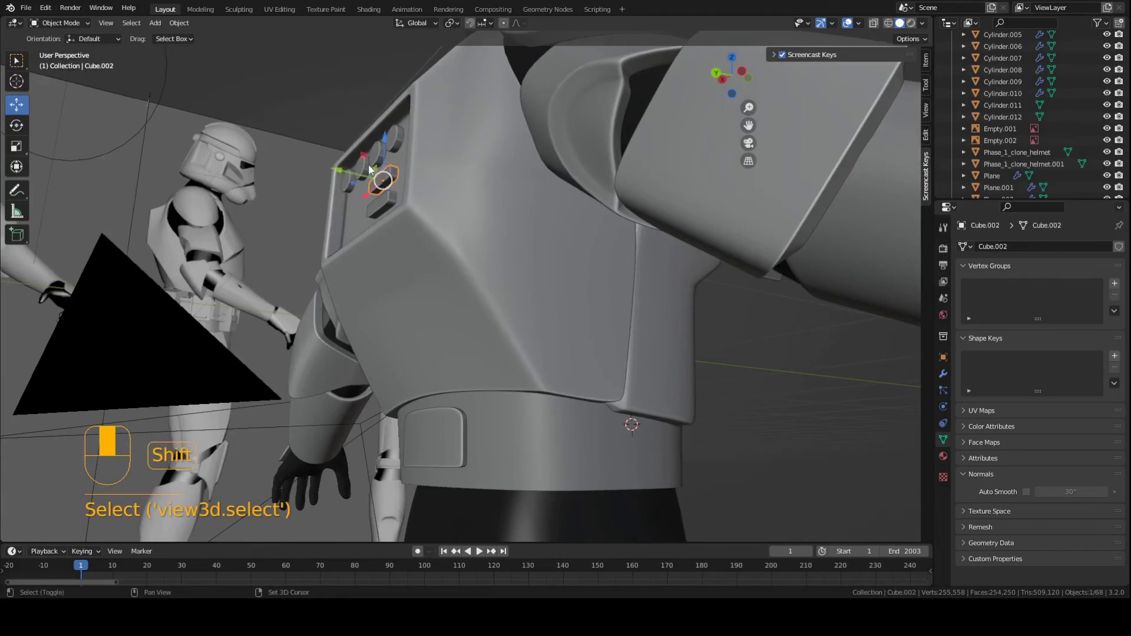
pyautogui.press('g')
pyautogui.press('y')
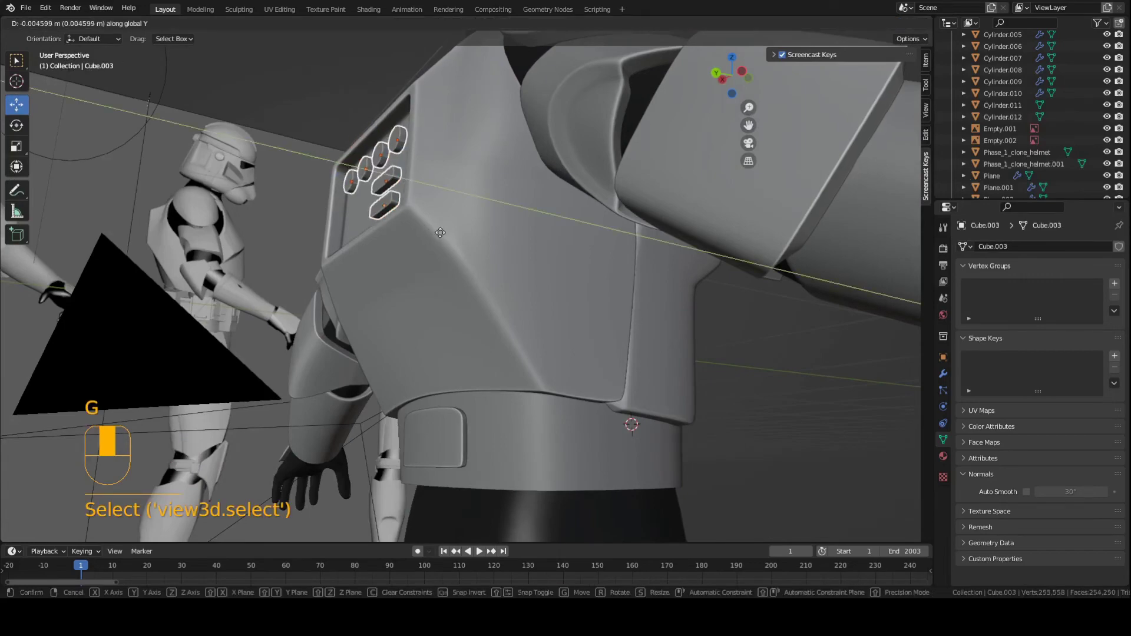
pyautogui.click(449, 238)
pyautogui.press('a')
pyautogui.press('a')
pyautogui.hotkey('ctrl', 's')
# - Select the abdomen plate's two back faces in edit mode and move them inward along Y without proportional editing
pyautogui.moveTo(589, 354); pyautogui.dragTo(609, 301, button='middle')
pyautogui.click(492, 277)
pyautogui.scroll(3, 492, 277)
pyautogui.scroll(-3, 493, 278)
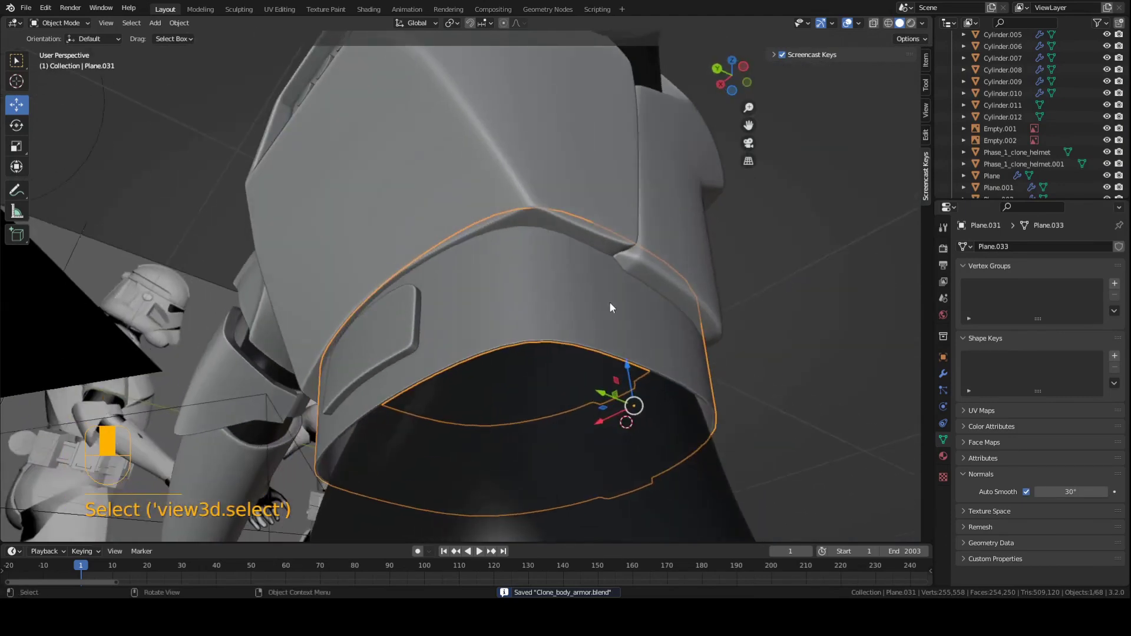
pyautogui.moveTo(505, 305)
pyautogui.mouseDown(button='middle')
pyautogui.moveTo(513, 289)
pyautogui.moveTo(526, 308)
pyautogui.mouseUp(button='middle')
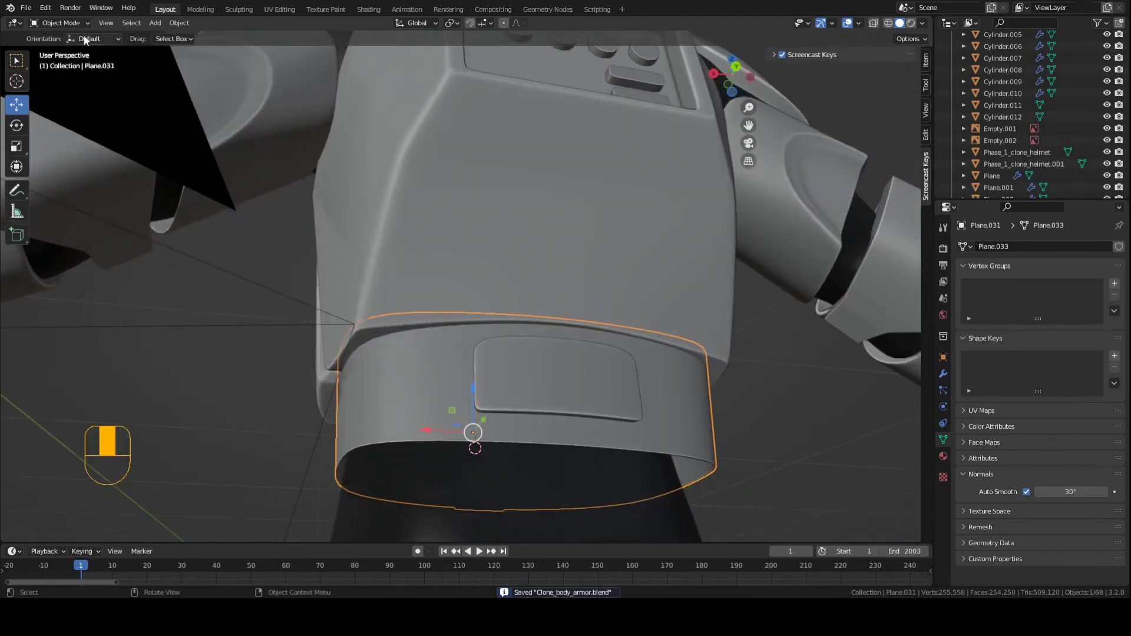
pyautogui.click(67, 52)
pyautogui.moveTo(396, 380); pyautogui.dragTo(408, 345, button='middle')
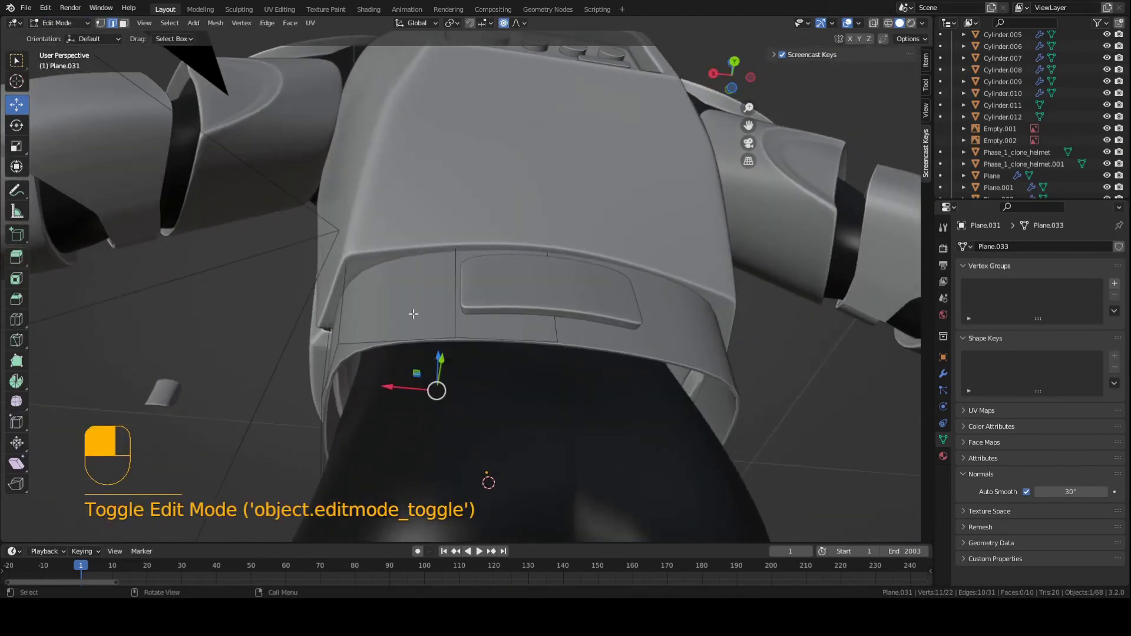
pyautogui.press('3')
pyautogui.keyDown('shift'); pyautogui.click(479, 320); pyautogui.keyUp('shift')
pyautogui.keyDown('ctrl'); pyautogui.click(483, 327); pyautogui.keyUp('ctrl')
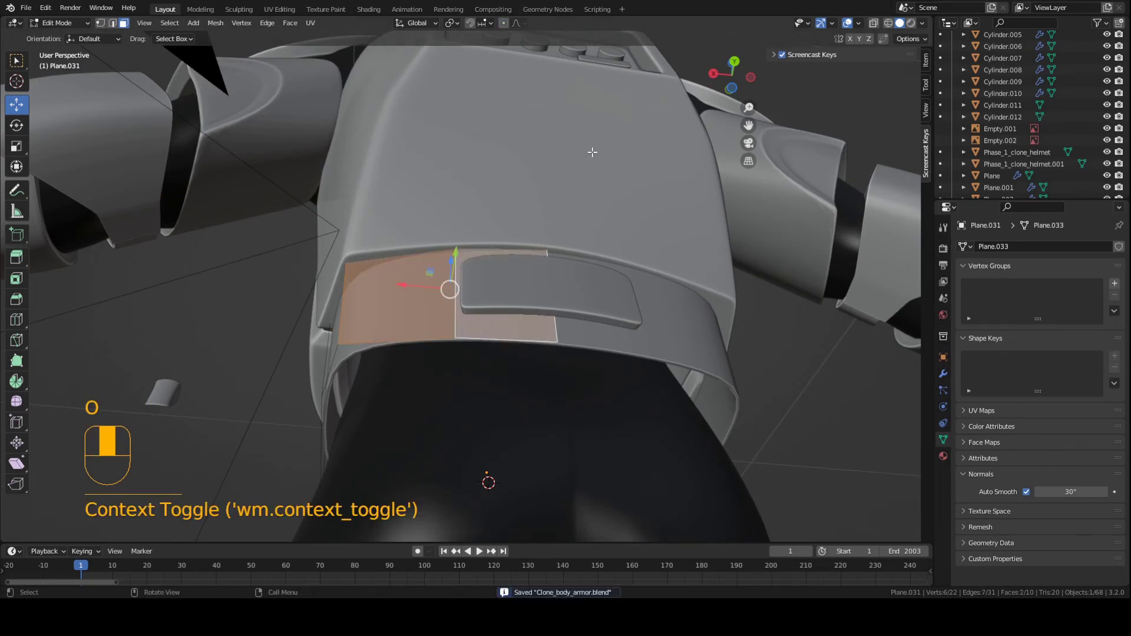
pyautogui.moveTo(542, 172); pyautogui.dragTo(547, 172, button='middle')
pyautogui.press('g')
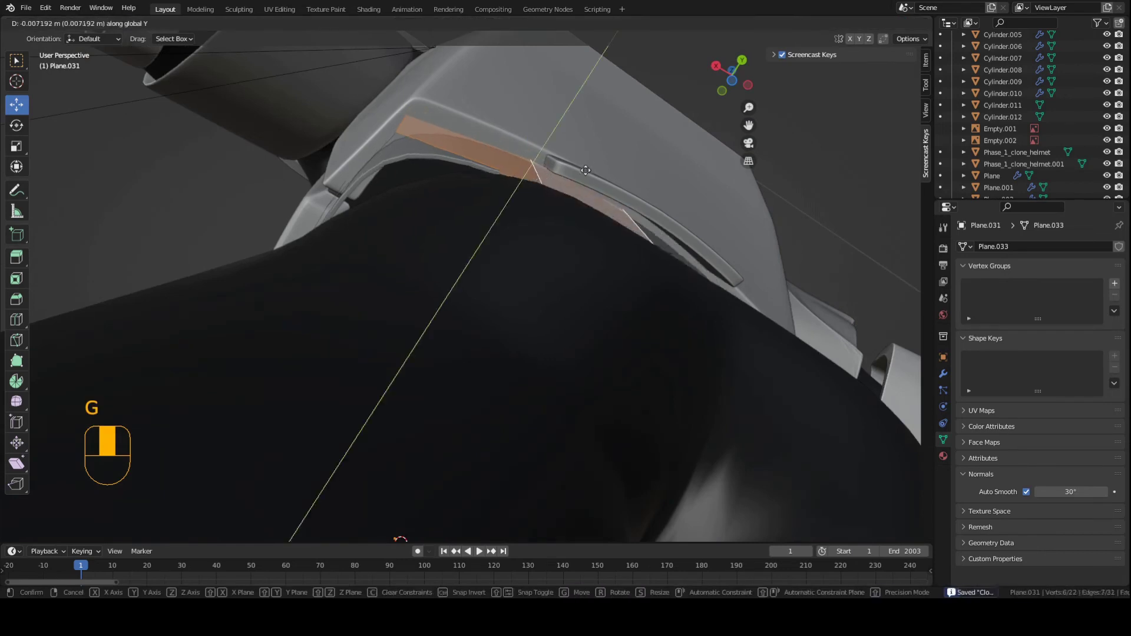
pyautogui.click(584, 172)
# - Rotate and reposition the abdomen plate's selected back faces to follow the waist, and save the file
pyautogui.press('o')
pyautogui.moveTo(521, 84); pyautogui.dragTo(636, 169, button='middle')
pyautogui.press('r')
pyautogui.click(634, 173)
pyautogui.press('g')
pyautogui.middleClick(648, 174)
pyautogui.click(643, 173)
pyautogui.press('r')
pyautogui.click(640, 172)
pyautogui.press('Tab')
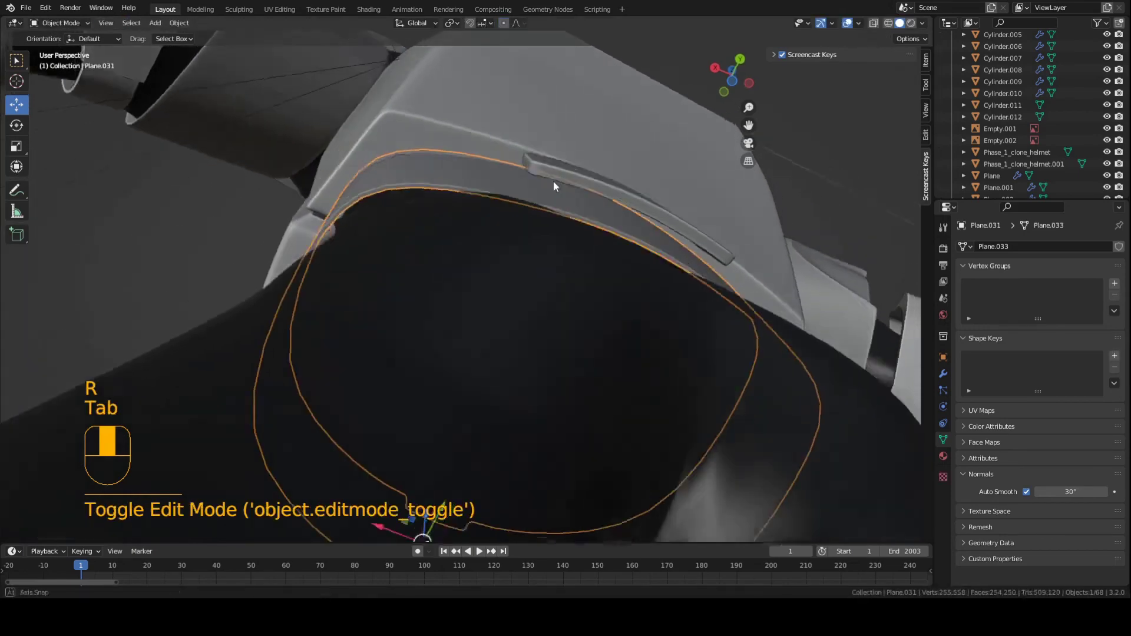
pyautogui.press('a')
pyautogui.moveTo(553, 183); pyautogui.dragTo(336, 359, button='middle')
pyautogui.press('a')
pyautogui.hotkey('ctrl', 's')
# - Reopen the abdomen plate in edit mode, select an edge loop and adjust its position
pyautogui.click(532, 402)
pyautogui.press('Tab')
pyautogui.keyDown('alt'); pyautogui.click(523, 389); pyautogui.keyUp('alt')
pyautogui.press('g')
pyautogui.click(547, 356)
pyautogui.press('g')
pyautogui.click(577, 342)
# - Shift the selected edge loop along Z, refine its position and save the file
pyautogui.press('g')
pyautogui.press('z')
pyautogui.click(534, 345)
pyautogui.press('g')
pyautogui.click(581, 354)
pyautogui.press('Tab')
pyautogui.press('a')
pyautogui.press('a')
pyautogui.hotkey('ctrl', 's')
# - Select an edge loop of the abdomen plate in edge mode and move it to refine the plate's fit
pyautogui.scroll(-5, 537, 346)
pyautogui.scroll(2, 501, 360)
pyautogui.click(485, 363)
pyautogui.press('Tab')
pyautogui.press('2')
pyautogui.press('a')
pyautogui.press('a')
pyautogui.keyDown('alt'); pyautogui.click(498, 396); pyautogui.keyUp('alt')
pyautogui.press('g')
pyautogui.click(476, 355)
pyautogui.press('Tab')
# - Move the rounded back panel along Y, rotate it to sit against the abdomen plate, and save the file
pyautogui.moveTo(513, 366); pyautogui.dragTo(561, 354, button='middle')
pyautogui.click(545, 362)
pyautogui.scroll(3, 560, 355)
pyautogui.press('g')
pyautogui.press('y')
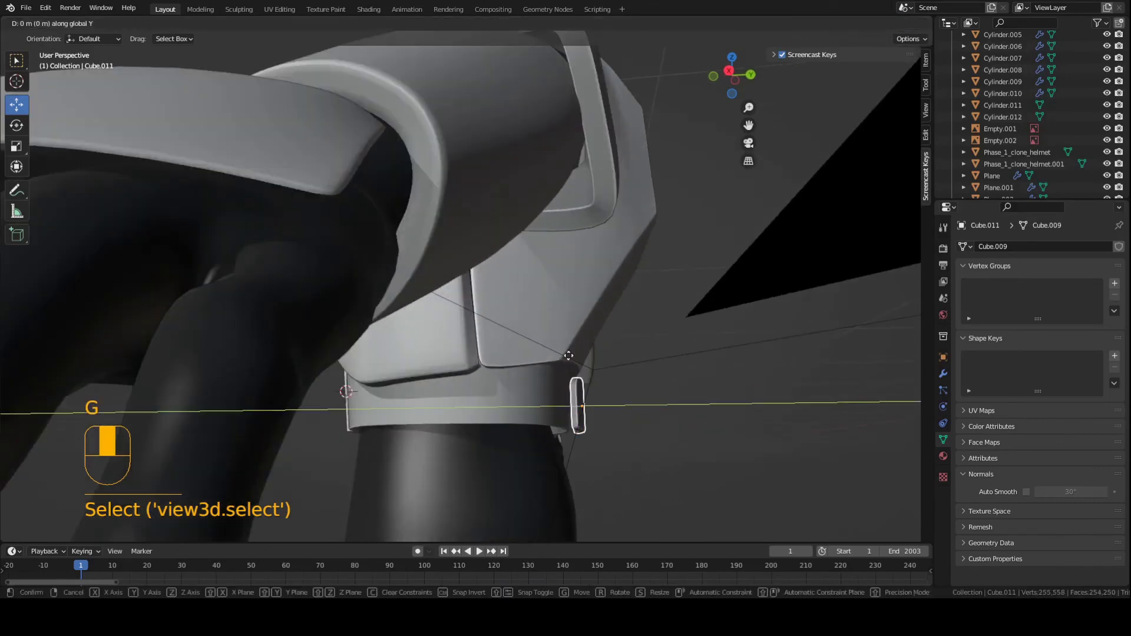
pyautogui.click(564, 354)
pyautogui.press('r')
pyautogui.press('a')
pyautogui.press('a')
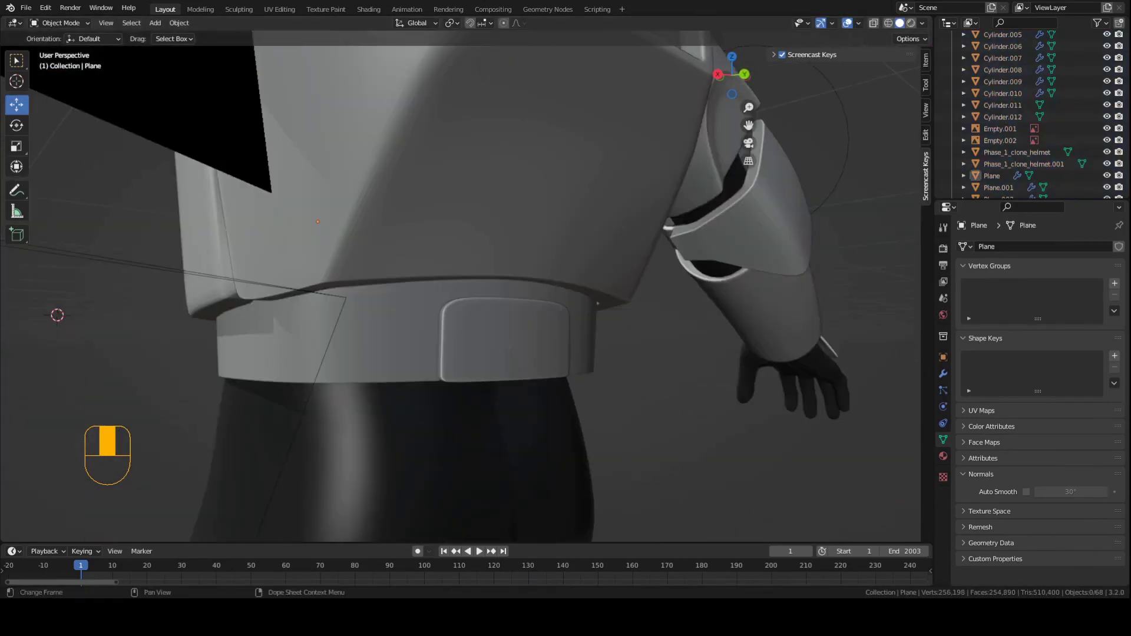
pyautogui.click(383, 314)
pyautogui.hotkey('ctrl', 's')
# - Add a vertical loop cut to the back of the abdomen plate near the rounded panel's side edge
pyautogui.moveTo(383, 314); pyautogui.dragTo(425, 274, button='middle')
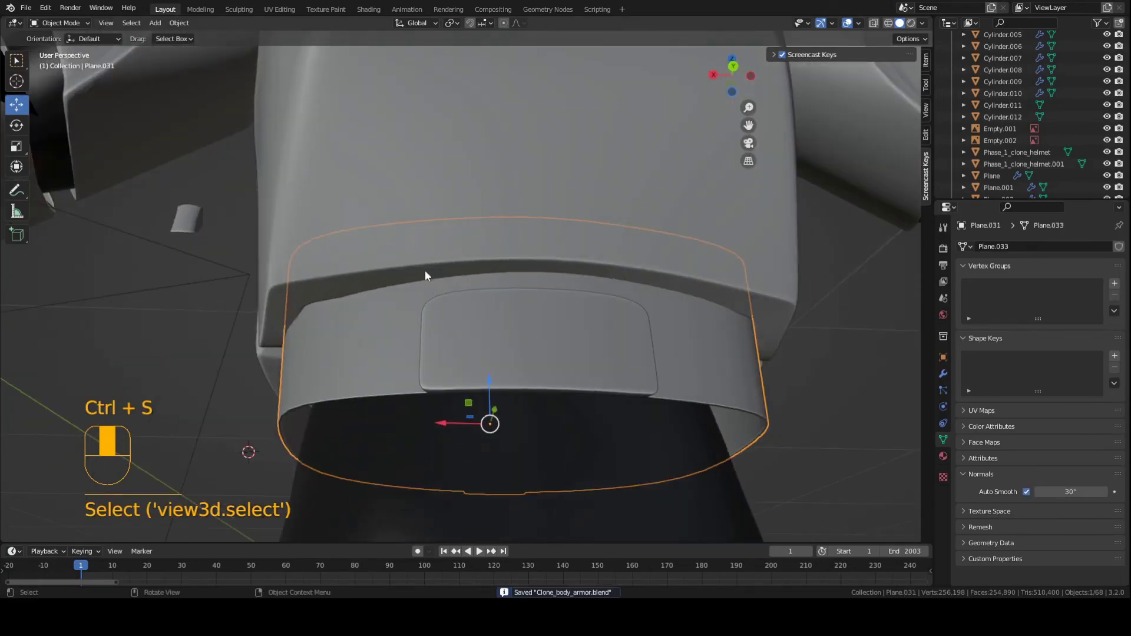
pyautogui.moveTo(642, 284)
pyautogui.mouseDown(button='middle')
pyautogui.moveTo(571, 309)
pyautogui.moveTo(550, 301)
pyautogui.mouseUp(button='middle')
pyautogui.scroll(2, 489, 272)
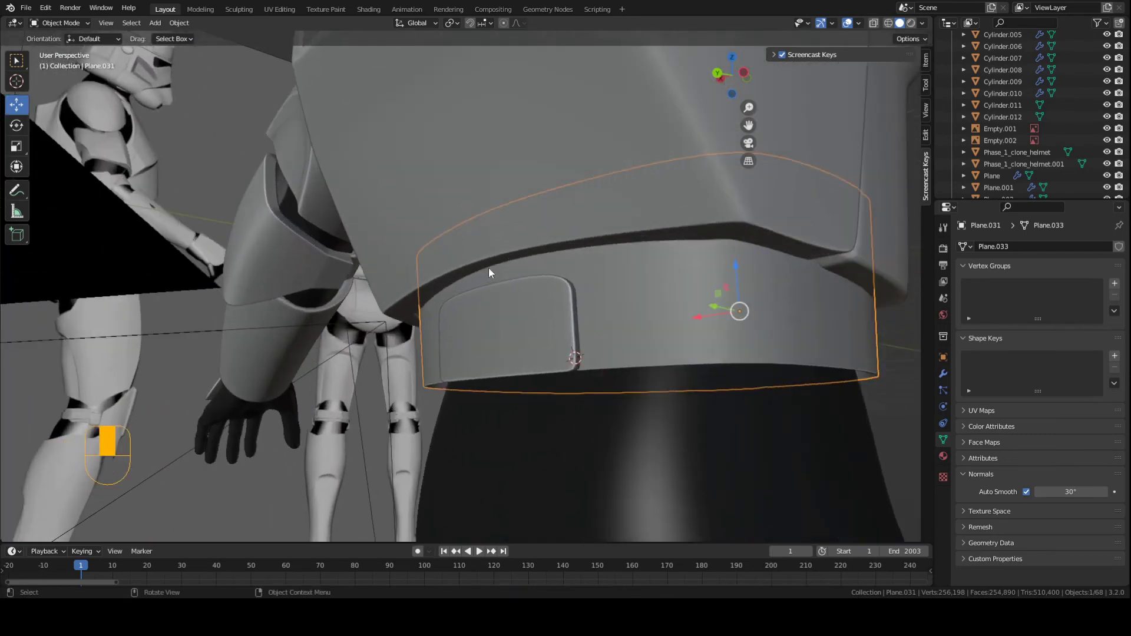
pyautogui.click(56, 23)
pyautogui.click(66, 52)
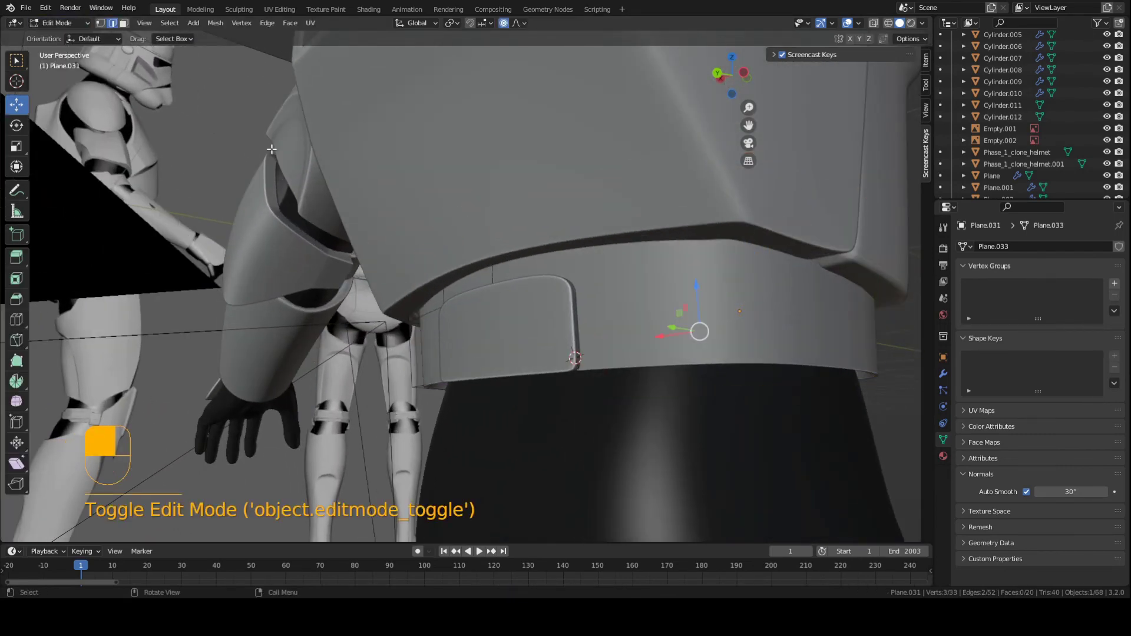
pyautogui.moveTo(478, 244); pyautogui.dragTo(554, 239, button='middle')
pyautogui.hotkey('ctrl', 'r')
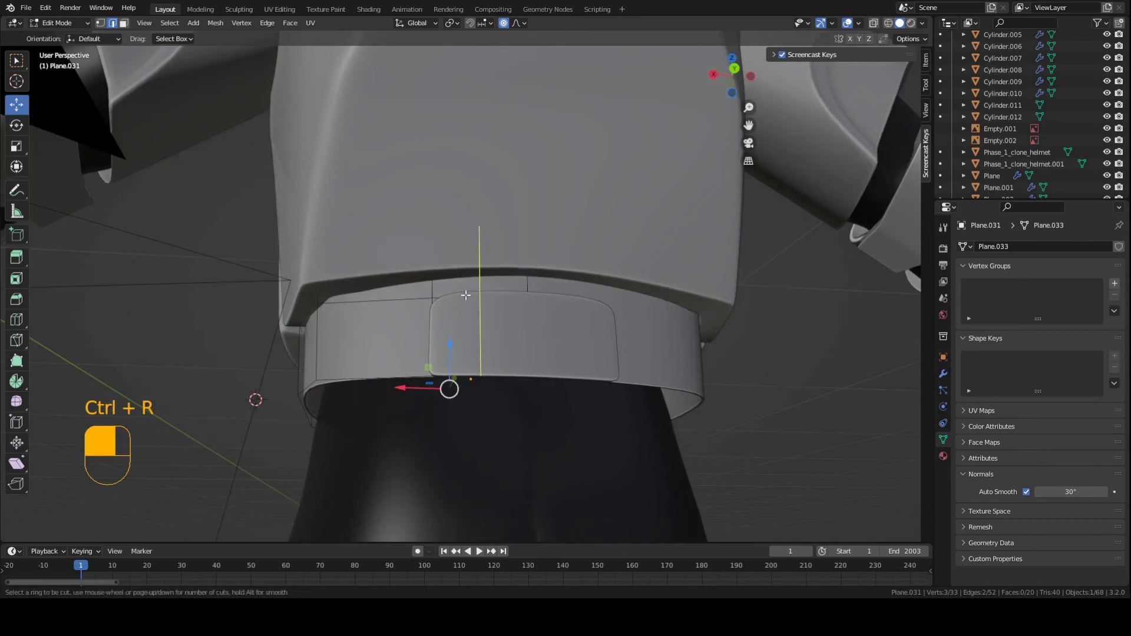
pyautogui.click(460, 295)
pyautogui.click(454, 298)
# - Select the narrow vertical face strip beside the rounded panel, extrude it inward as a groove, and save the file
pyautogui.moveTo(454, 298)
pyautogui.mouseDown(button='middle')
pyautogui.moveTo(427, 303)
pyautogui.moveTo(472, 313)
pyautogui.moveTo(451, 292)
pyautogui.mouseUp(button='middle')
pyautogui.press('3')
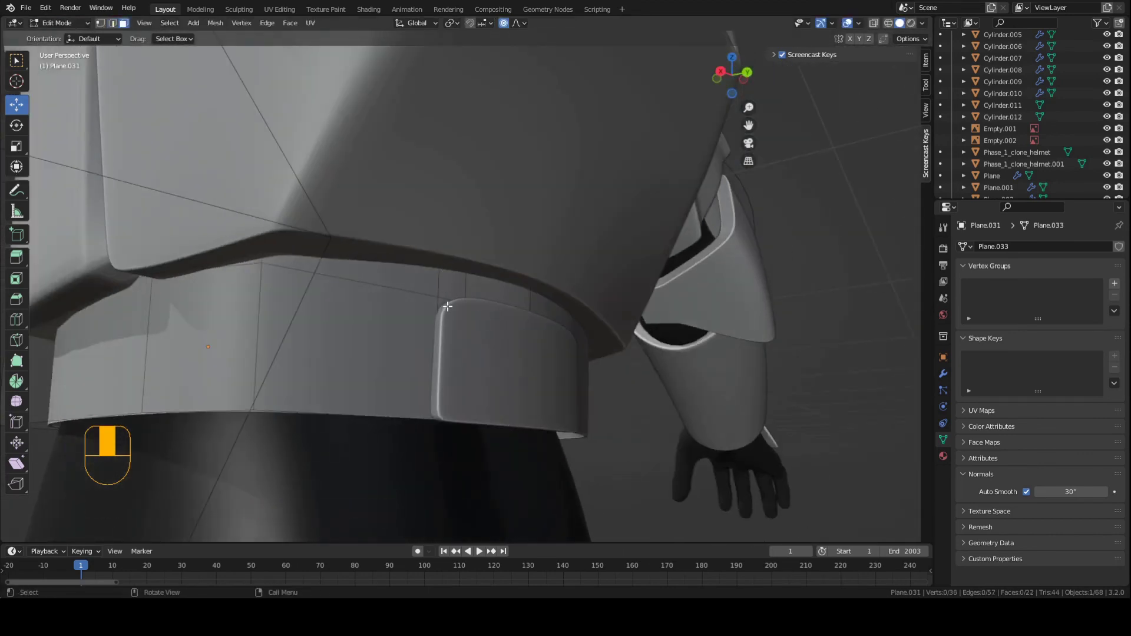
pyautogui.press('z')
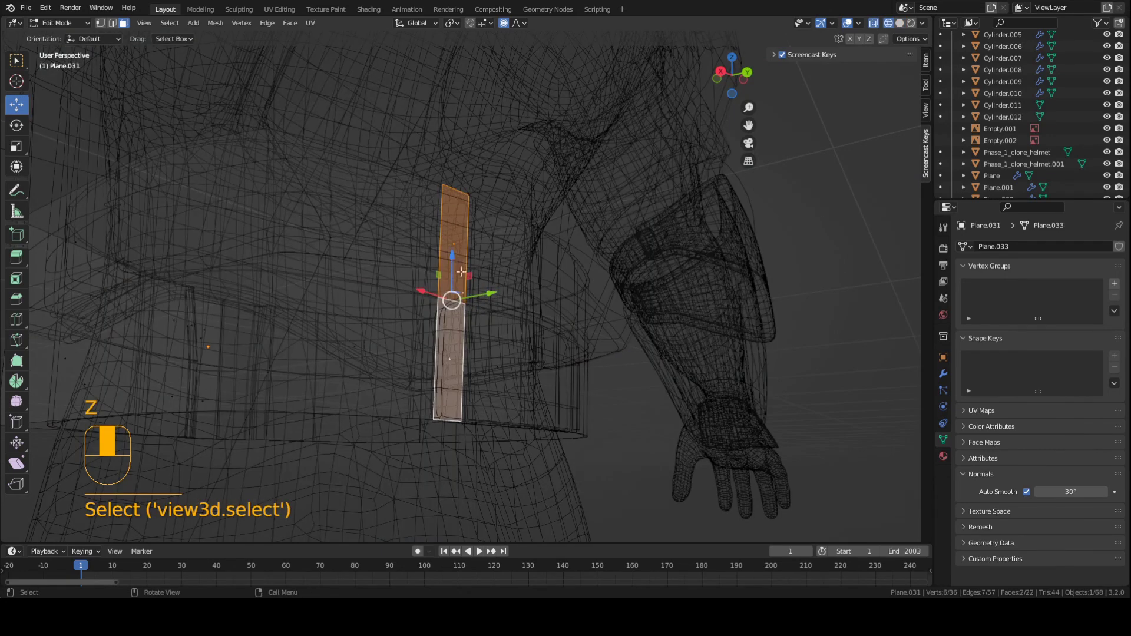
pyautogui.press('a')
pyautogui.press('a')
pyautogui.keyDown('alt'); pyautogui.click(452, 301); pyautogui.keyUp('alt')
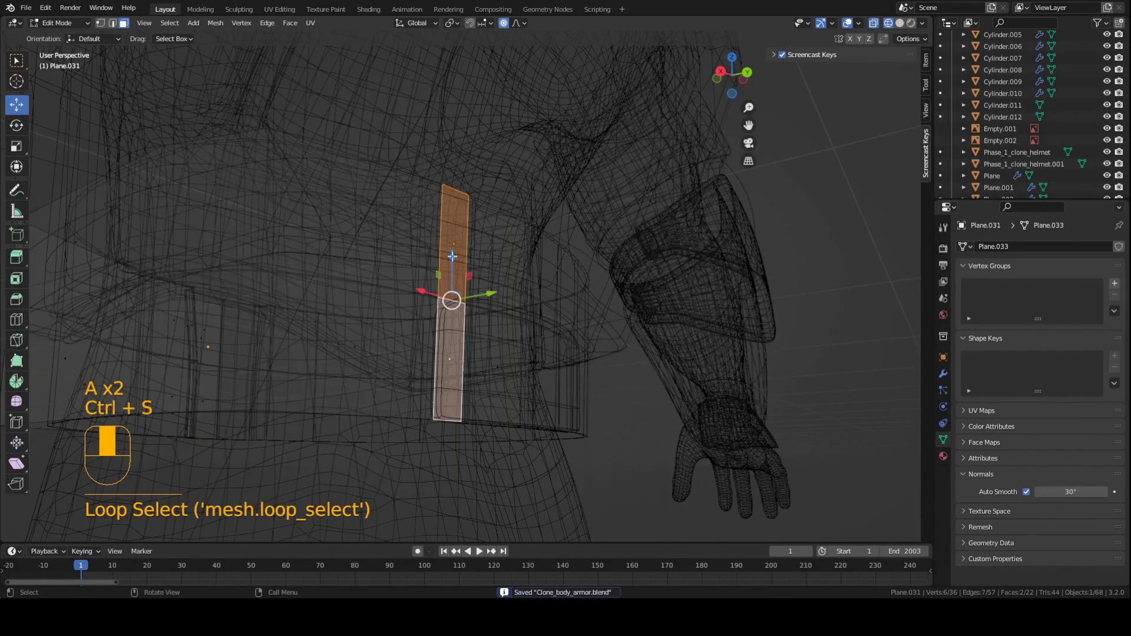
pyautogui.moveTo(464, 297)
pyautogui.mouseDown(button='middle')
pyautogui.moveTo(501, 297)
pyautogui.moveTo(540, 318)
pyautogui.moveTo(486, 307)
pyautogui.moveTo(454, 278)
pyautogui.moveTo(495, 295)
pyautogui.moveTo(438, 342)
pyautogui.moveTo(414, 318)
pyautogui.moveTo(417, 287)
pyautogui.moveTo(338, 420)
pyautogui.mouseUp(button='middle')
pyautogui.press('z')
pyautogui.press('e')
pyautogui.click(599, 319)
pyautogui.scroll(2, 457, 280)
pyautogui.hotkey('ctrl', 's')
pyautogui.scroll(2, 495, 303)
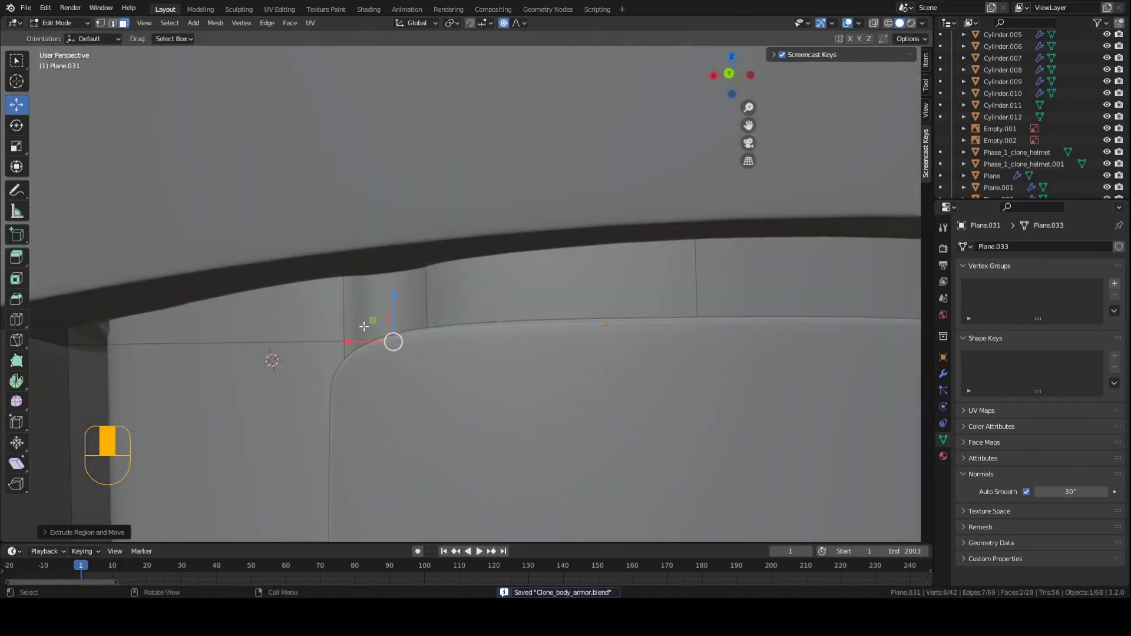
# - Add two supporting loop cuts along the groove's side walls, sliding the first one closer to the edge
pyautogui.moveTo(364, 326); pyautogui.dragTo(335, 346, button='middle')
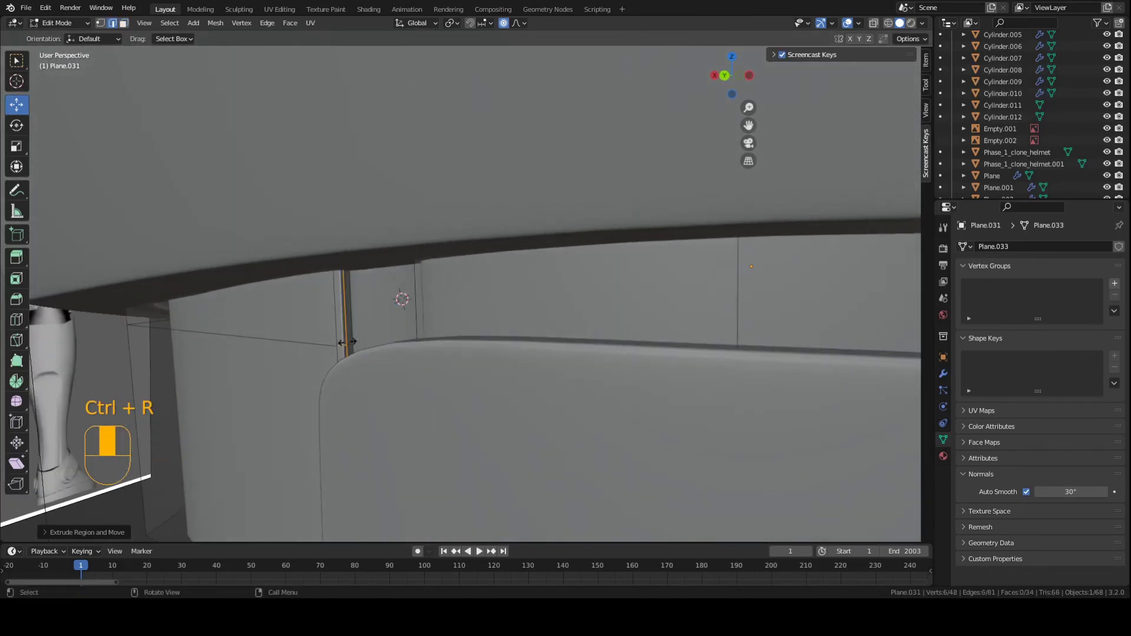
pyautogui.click(354, 342)
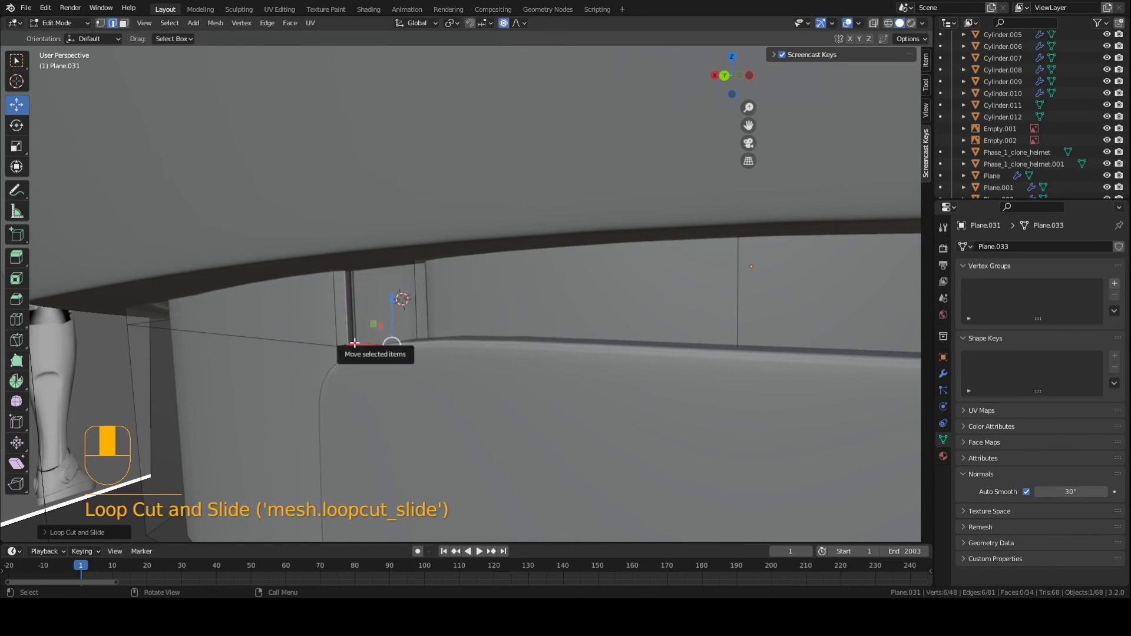
pyautogui.press('g')
pyautogui.press('g')
pyautogui.click(351, 343)
pyautogui.click(348, 344)
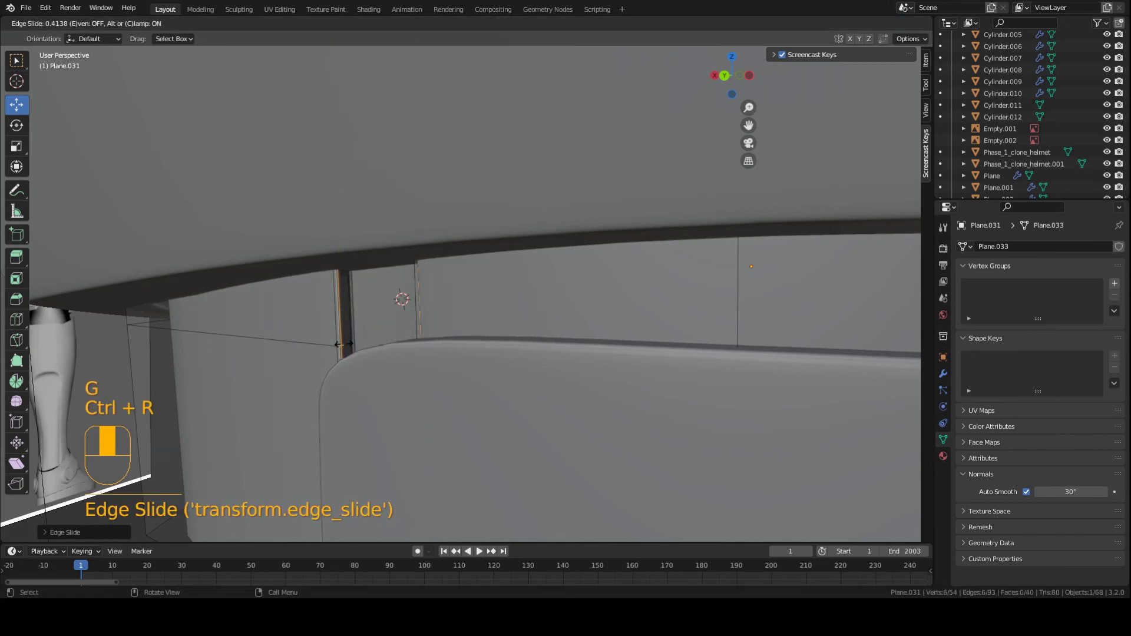
pyautogui.click(346, 346)
# - Return to object mode, clear the selection, save the file and check the torso from the front
pyautogui.moveTo(346, 346)
pyautogui.mouseDown(button='middle')
pyautogui.moveTo(306, 335)
pyautogui.moveTo(341, 323)
pyautogui.moveTo(444, 355)
pyautogui.moveTo(419, 323)
pyautogui.moveTo(537, 354)
pyautogui.moveTo(482, 352)
pyautogui.moveTo(635, 338)
pyautogui.moveTo(515, 332)
pyautogui.moveTo(522, 301)
pyautogui.moveTo(497, 323)
pyautogui.moveTo(508, 330)
pyautogui.moveTo(498, 326)
pyautogui.moveTo(538, 295)
pyautogui.moveTo(518, 318)
pyautogui.mouseUp(button='middle')
pyautogui.press('Tab')
pyautogui.press('a')
pyautogui.press('a')
pyautogui.hotkey('ctrl', 's')
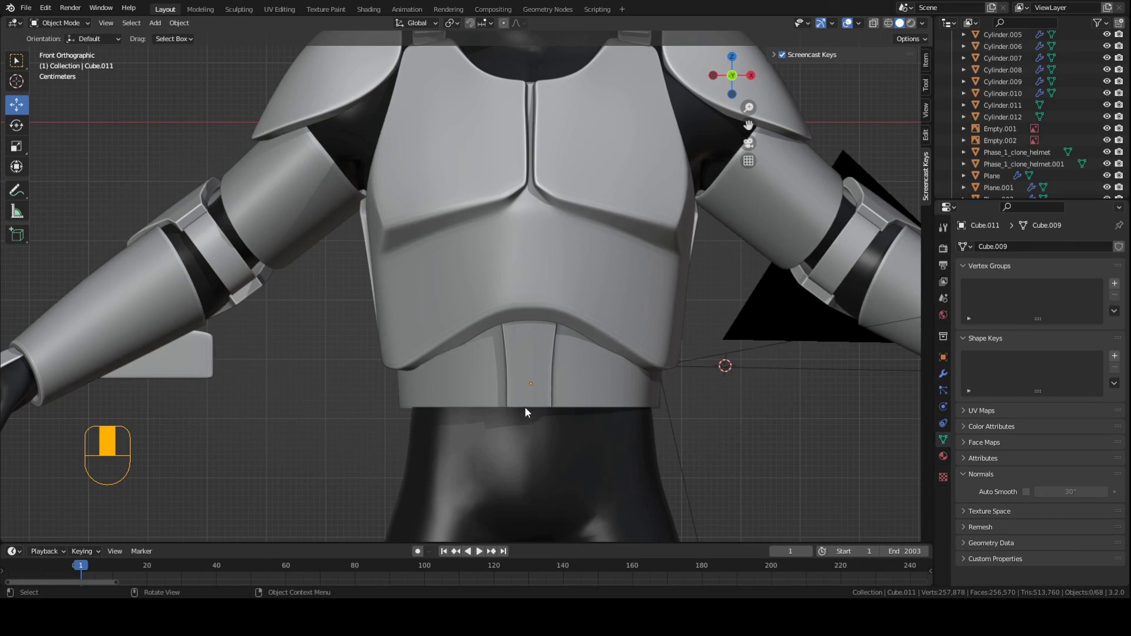
pyautogui.scroll(-5, 527, 405)
pyautogui.scroll(5, 523, 393)
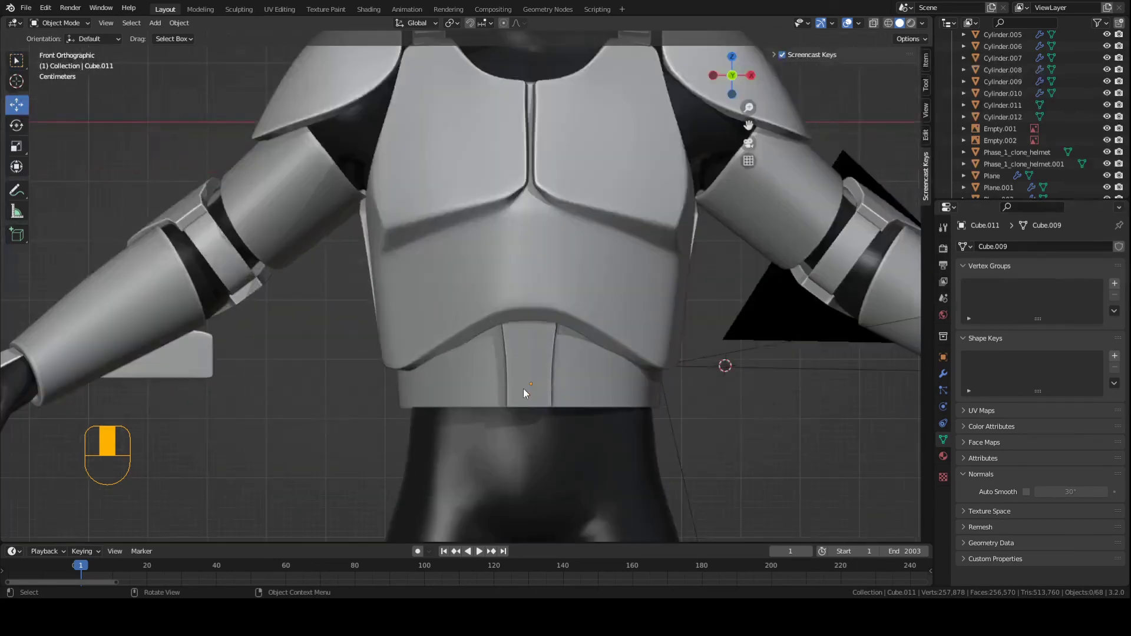